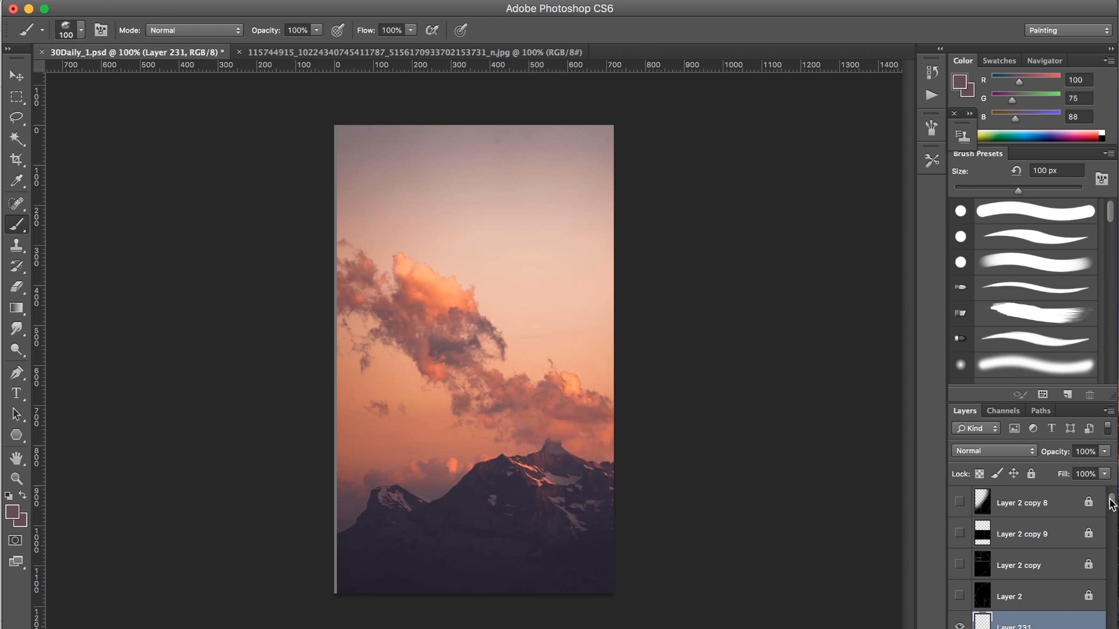
Sample the mauve mountain face and the dark foothill colour, dabbing a swatch of each over the mountain on Layer 231
scroll(1112, 502, down, 3)
scroll(1112, 506, up, 2)
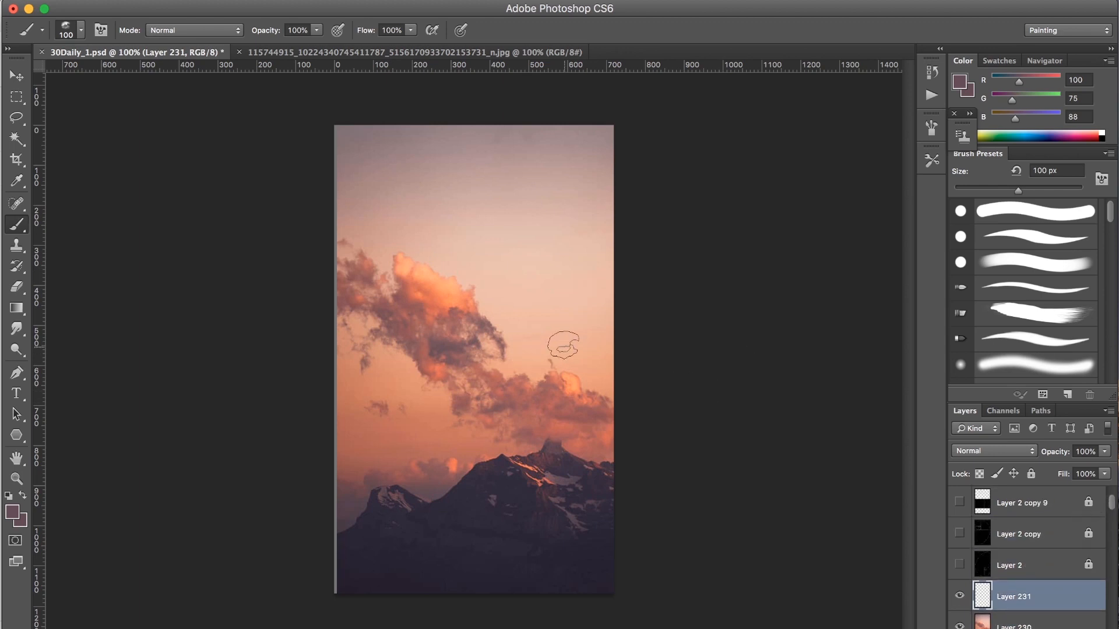
key(bracketright)
key(bracketright)
key(bracketright)
alt+click(564, 480)
key(bracketleft)
key(bracketleft)
key(bracketleft)
key(bracketleft)
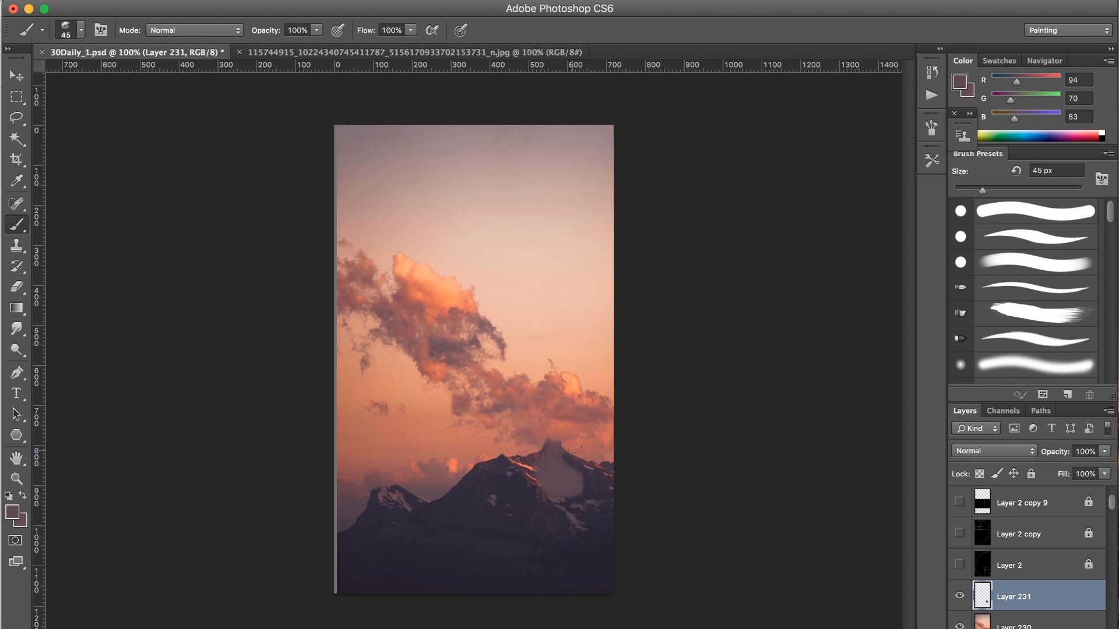
alt+click(568, 554)
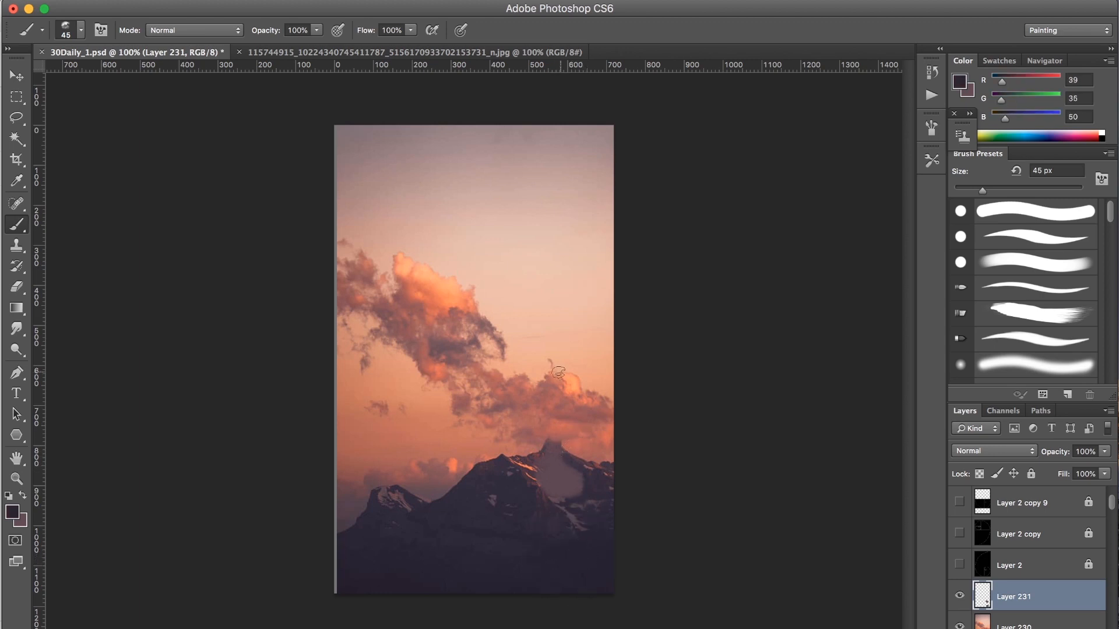
Sample both orange cloud tones, the dusky upper corner and the pale peach sky, painting a swatch of each on Layer 231
alt+click(432, 295)
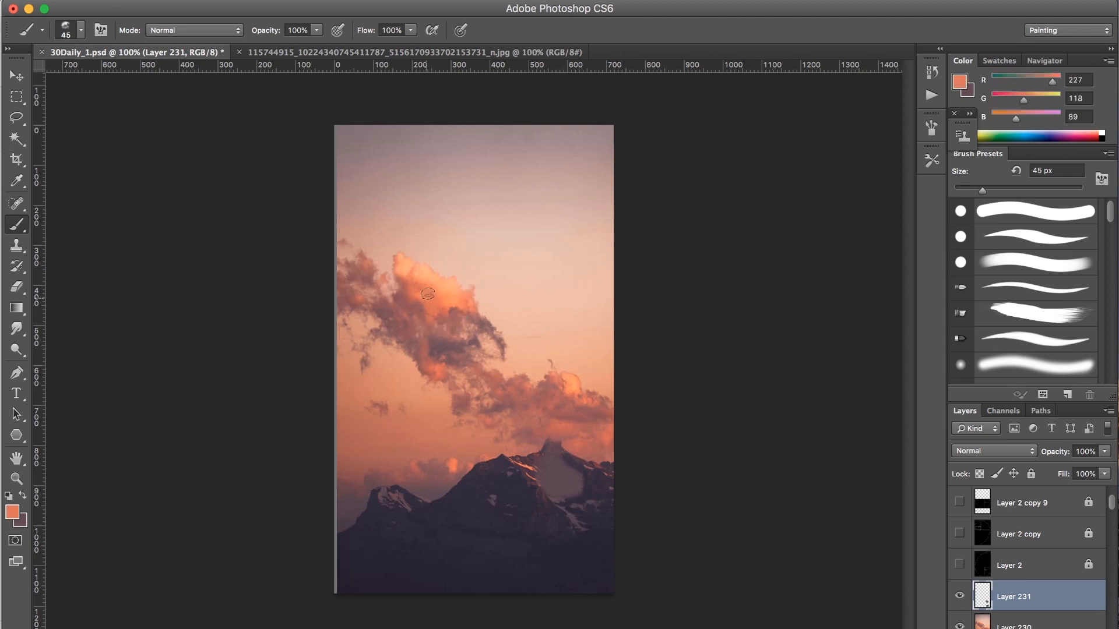
alt+click(441, 285)
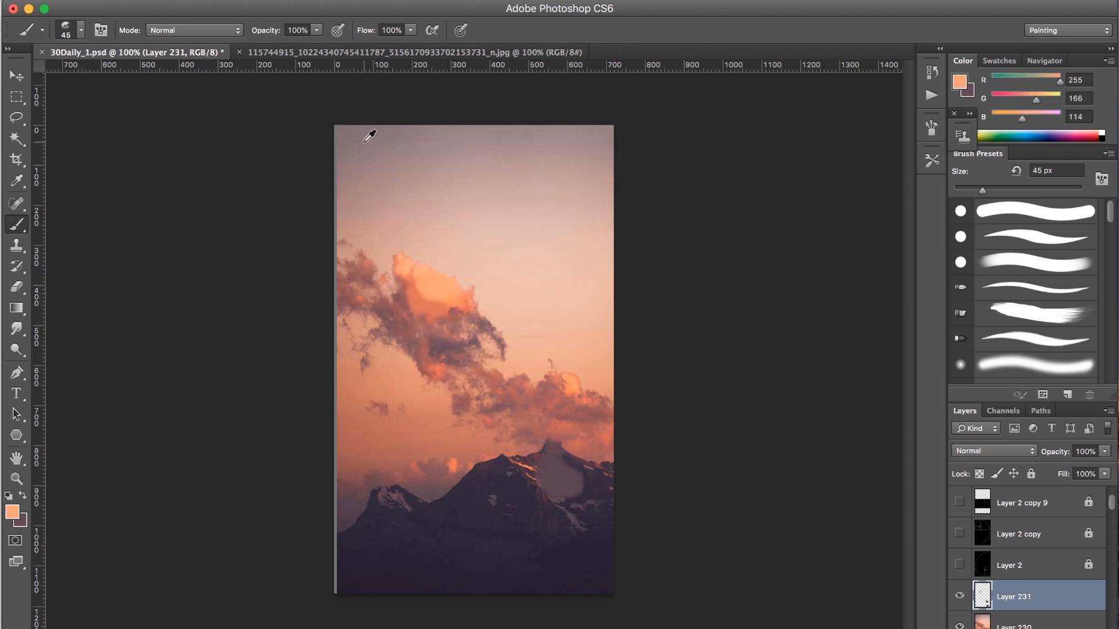
alt+click(363, 163)
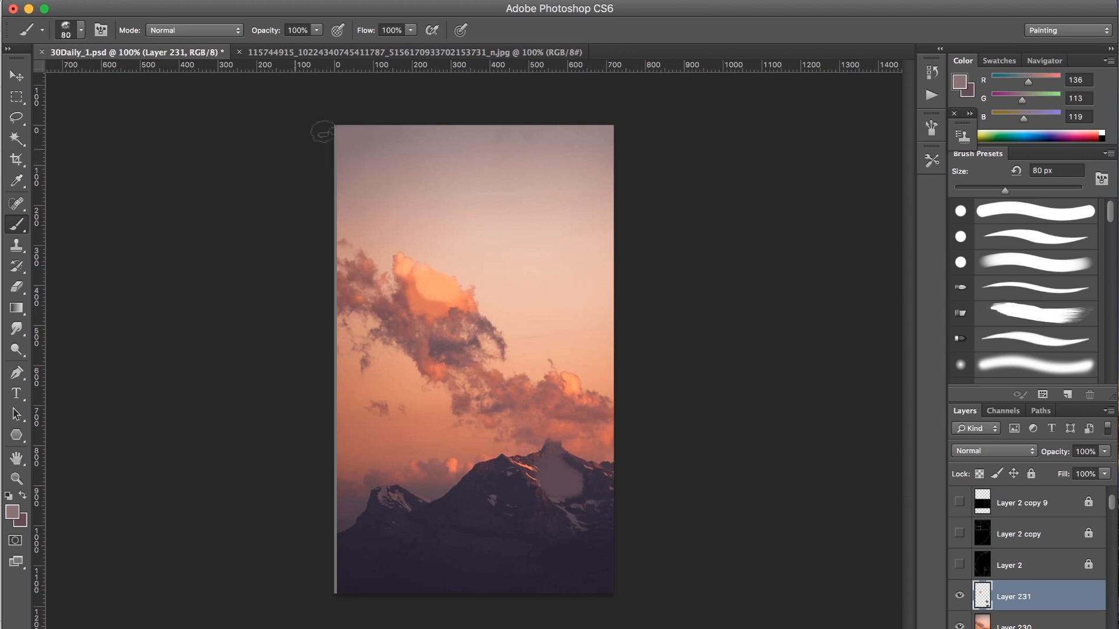
key(bracketright)
key(bracketright)
mouse_move(292, 169)
mouse_down()
mouse_move(433, 113)
mouse_move(313, 180)
mouse_up()
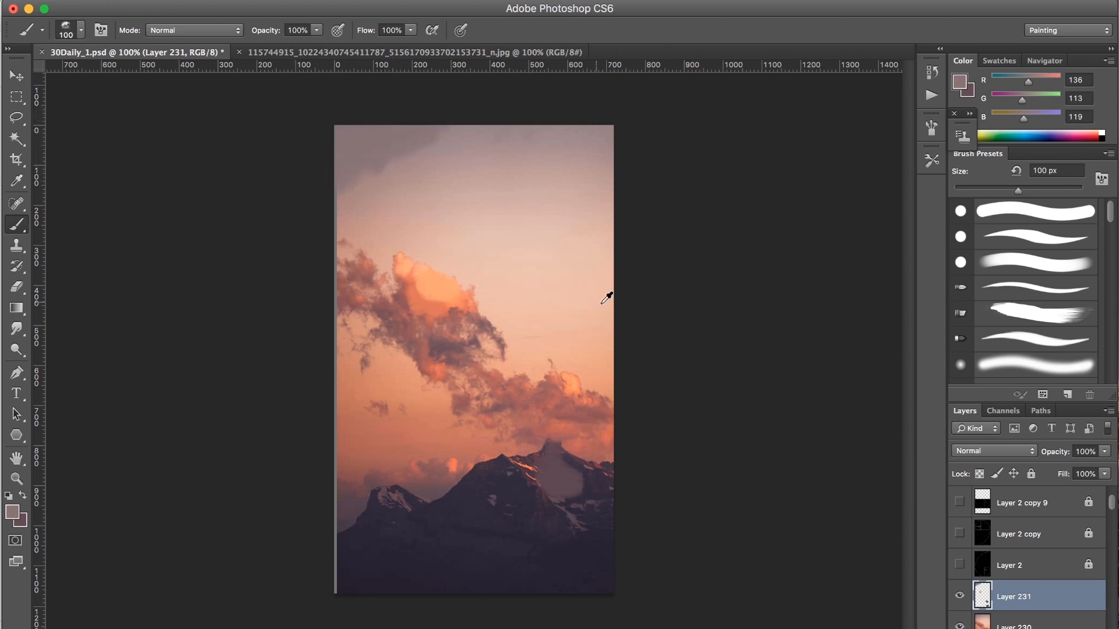
alt+click(576, 303)
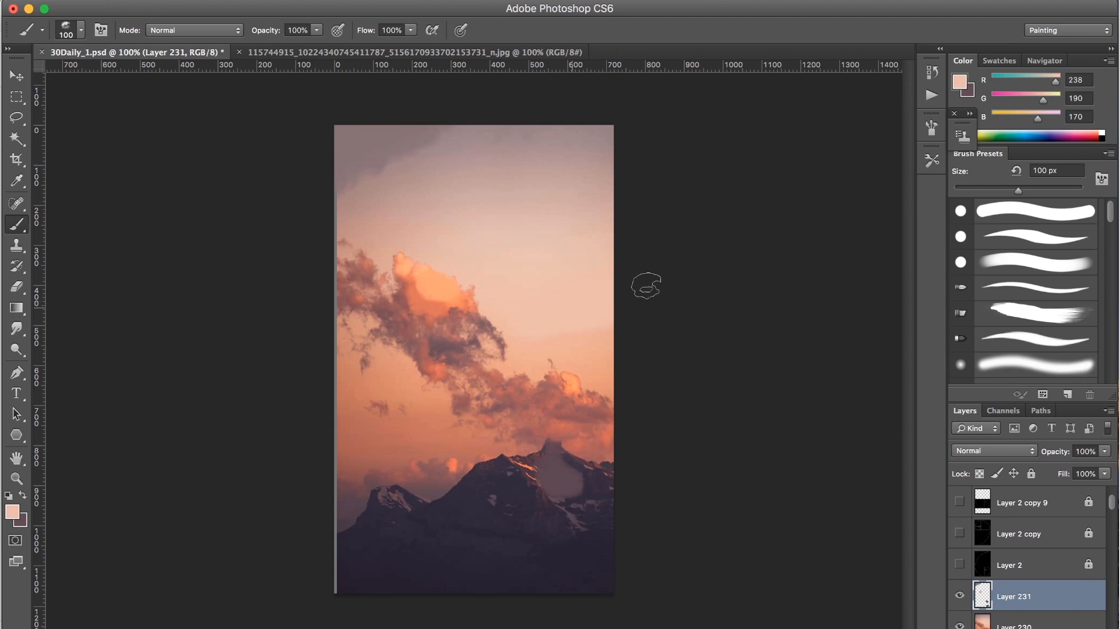
Hide the sunset reference on Layer 230 and add a new layer directly beneath the colour swatches
click(960, 626)
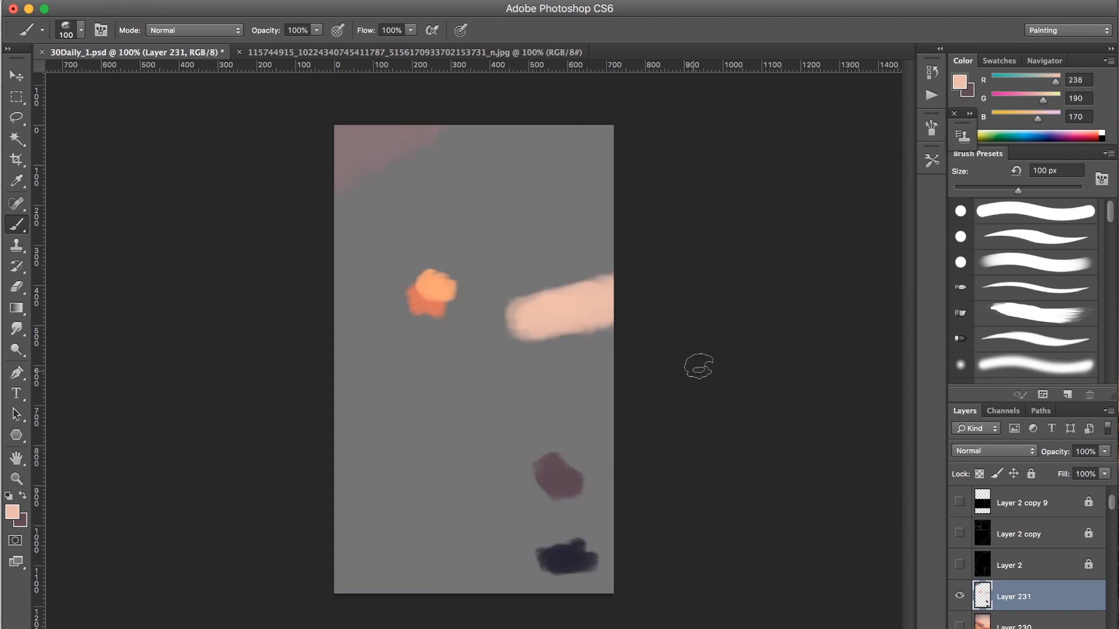
scroll(1101, 532, down, 5)
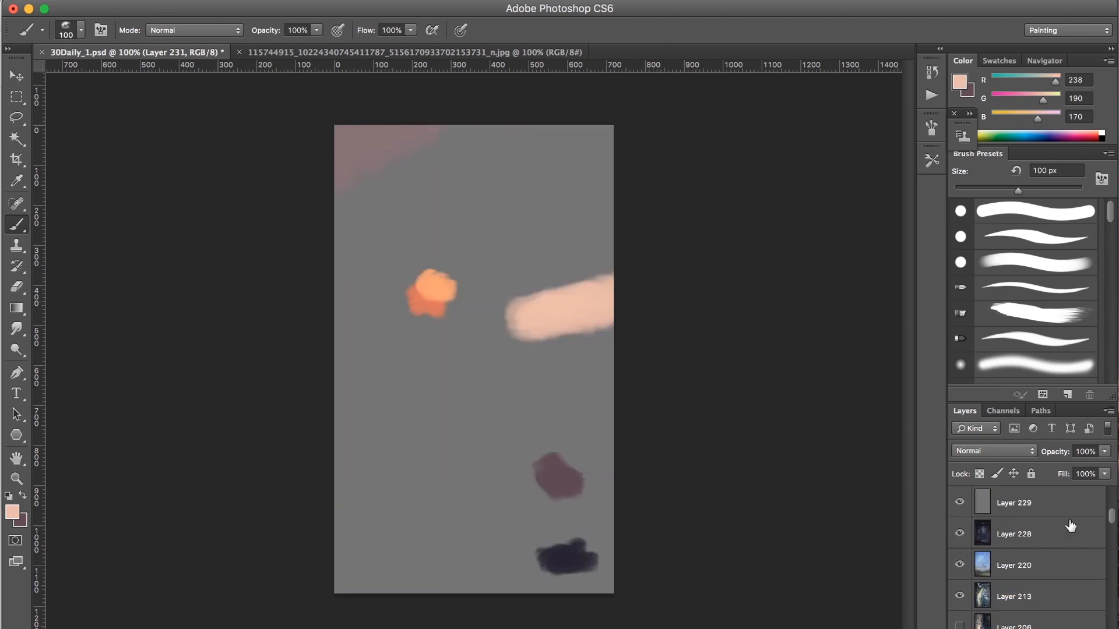
click(960, 504)
drag(1112, 518, 1112, 512)
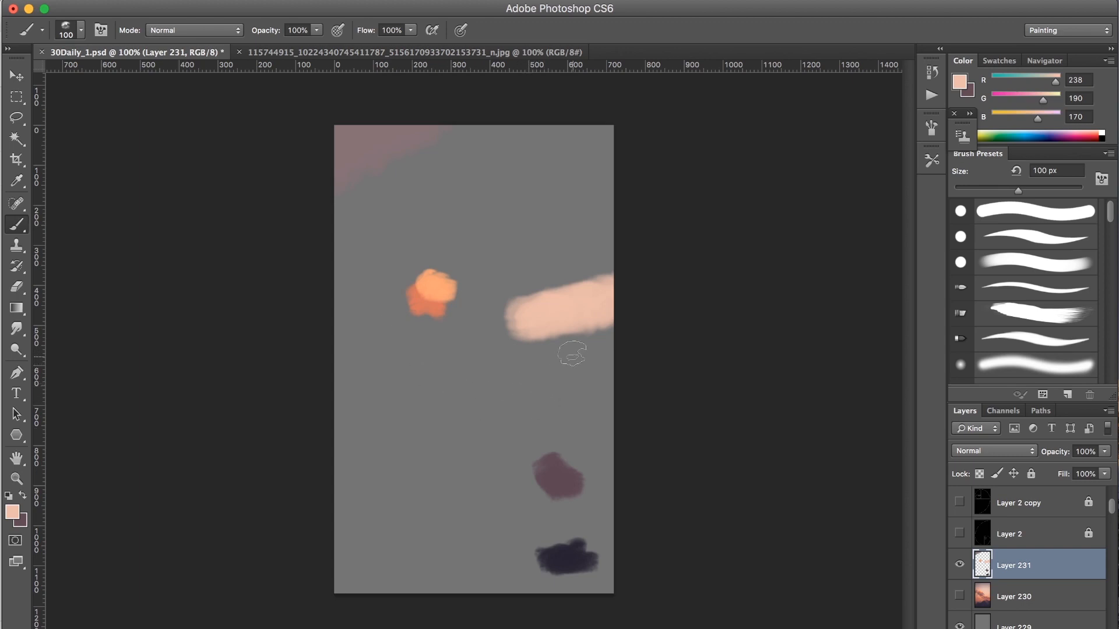
key(super+alt+shift+n)
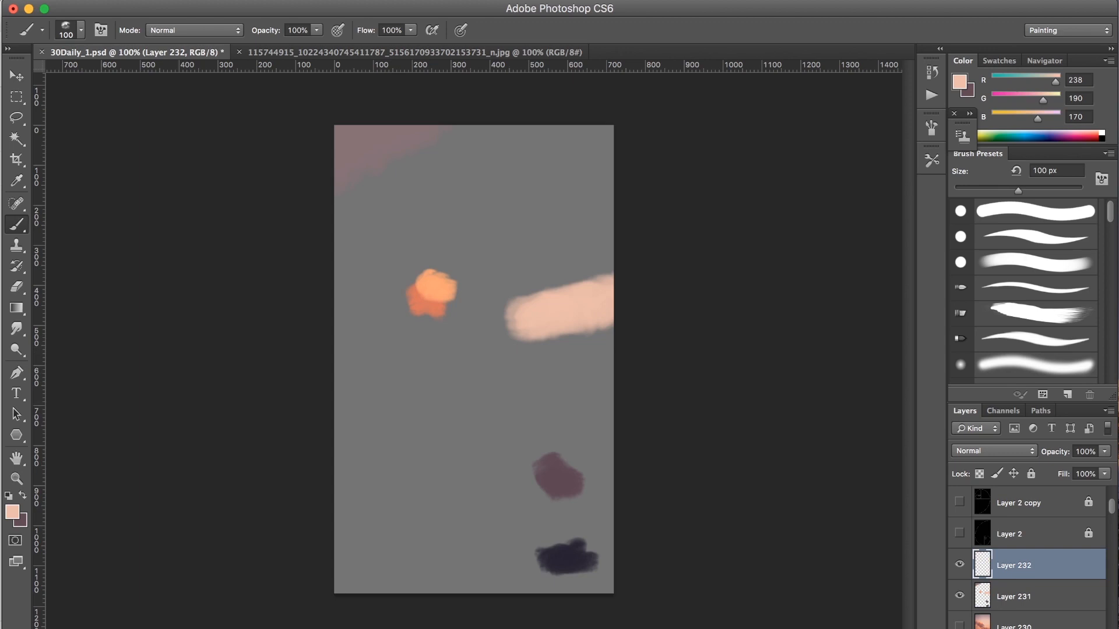
key(super+bracketleft)
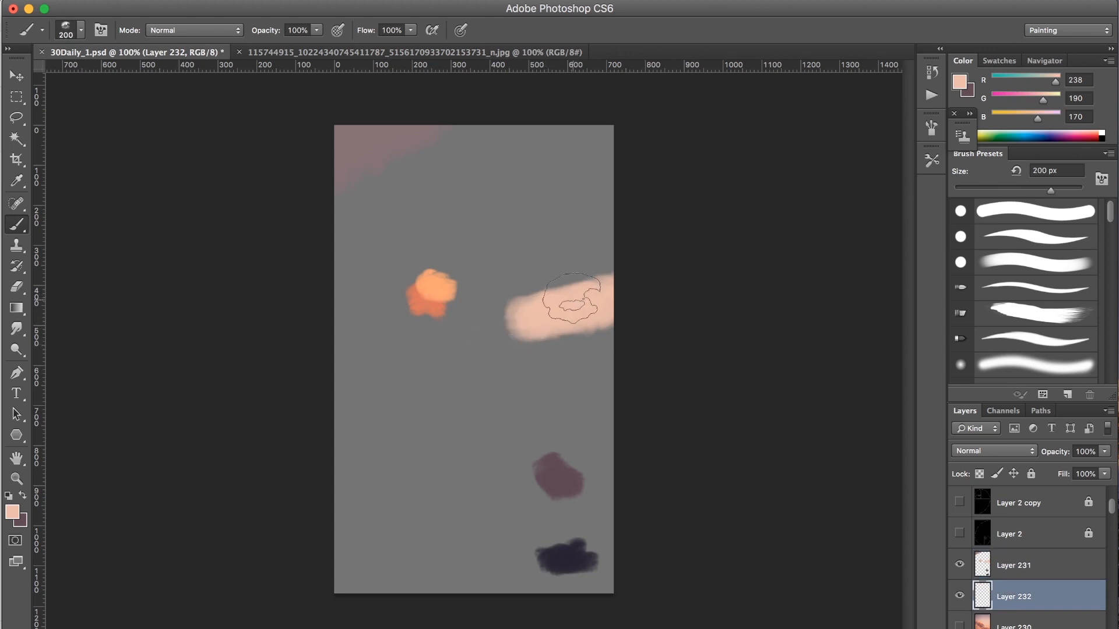
Paint a broad diagonal peach band across the middle of the canvas with a 200 px brush, adding strokes at 20% opacity
mouse_move(662, 338)
mouse_down()
mouse_move(350, 432)
mouse_move(312, 405)
mouse_up()
key(2)
mouse_move(520, 357)
mouse_down()
mouse_move(336, 377)
mouse_move(559, 327)
mouse_move(569, 313)
mouse_move(359, 366)
mouse_move(369, 366)
mouse_move(305, 393)
mouse_move(604, 291)
mouse_move(223, 393)
mouse_move(645, 312)
mouse_move(625, 336)
mouse_move(699, 373)
mouse_move(673, 392)
mouse_move(385, 403)
mouse_move(372, 425)
mouse_move(647, 385)
mouse_move(319, 438)
mouse_move(413, 409)
mouse_move(515, 413)
mouse_move(583, 395)
mouse_move(318, 422)
mouse_up()
Cover the upper sky with the sampled mauve at 40% opacity and blend the sampled peach back into the diagonal band
key(4)
alt+click(357, 131)
mouse_move(373, 123)
mouse_down()
mouse_move(513, 108)
mouse_move(645, 125)
mouse_up()
mouse_move(350, 327)
mouse_down()
mouse_move(232, 445)
mouse_move(490, 303)
mouse_move(849, 287)
mouse_up()
alt+click(599, 307)
mouse_move(397, 356)
mouse_down()
mouse_move(587, 260)
mouse_move(441, 306)
mouse_up()
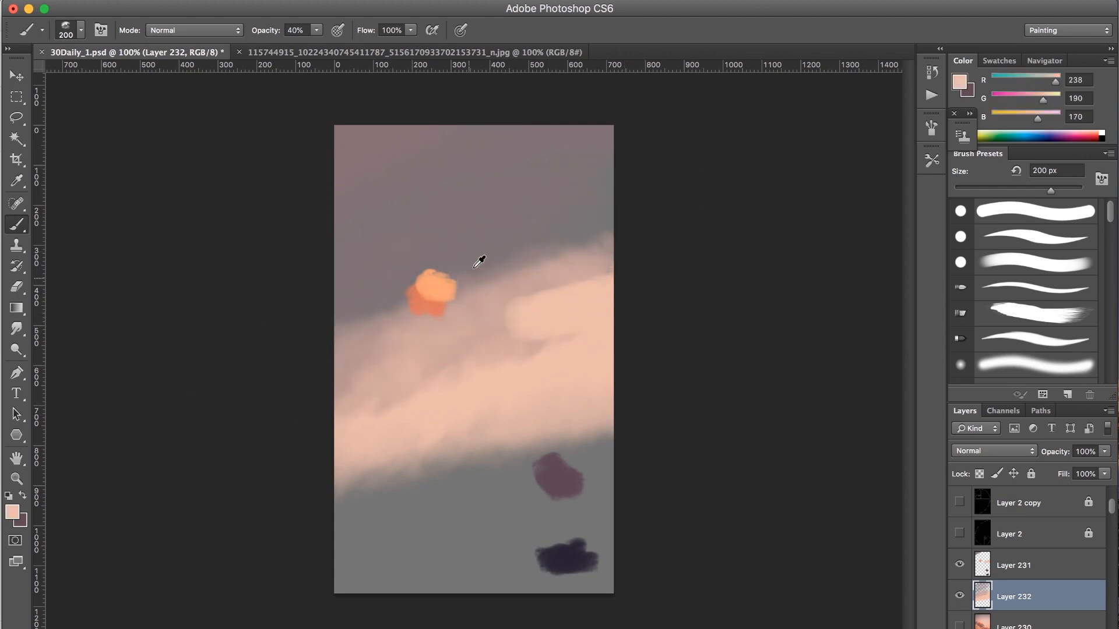
Resample the corner mauve, undo one stroke, and paint mauve over the upper part of the peach band
alt+click(367, 130)
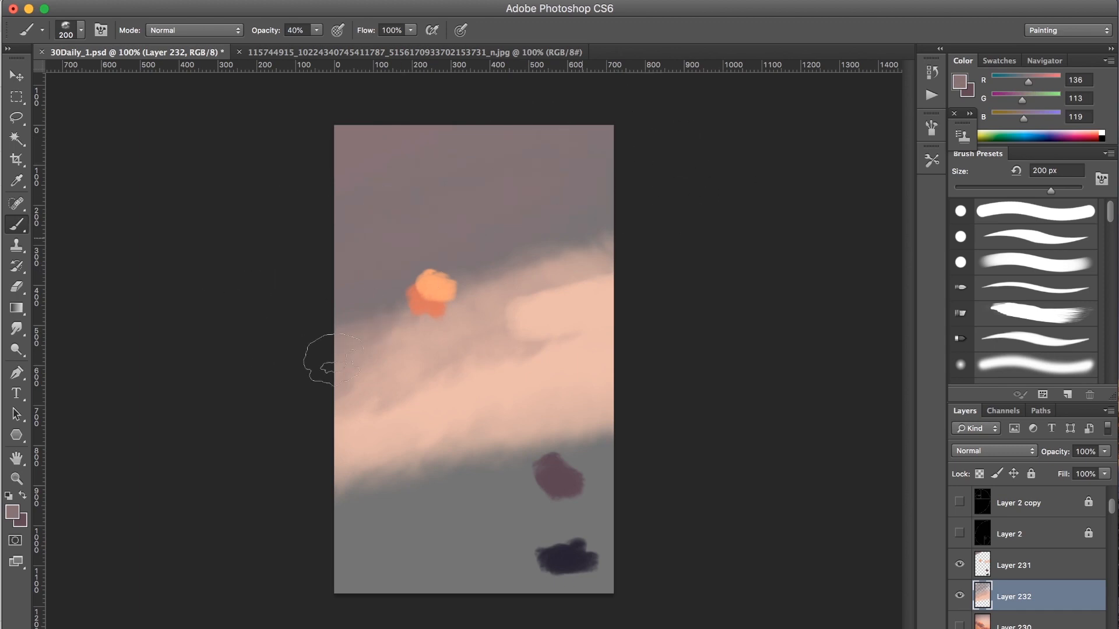
key(super+z)
drag(352, 402, 694, 277)
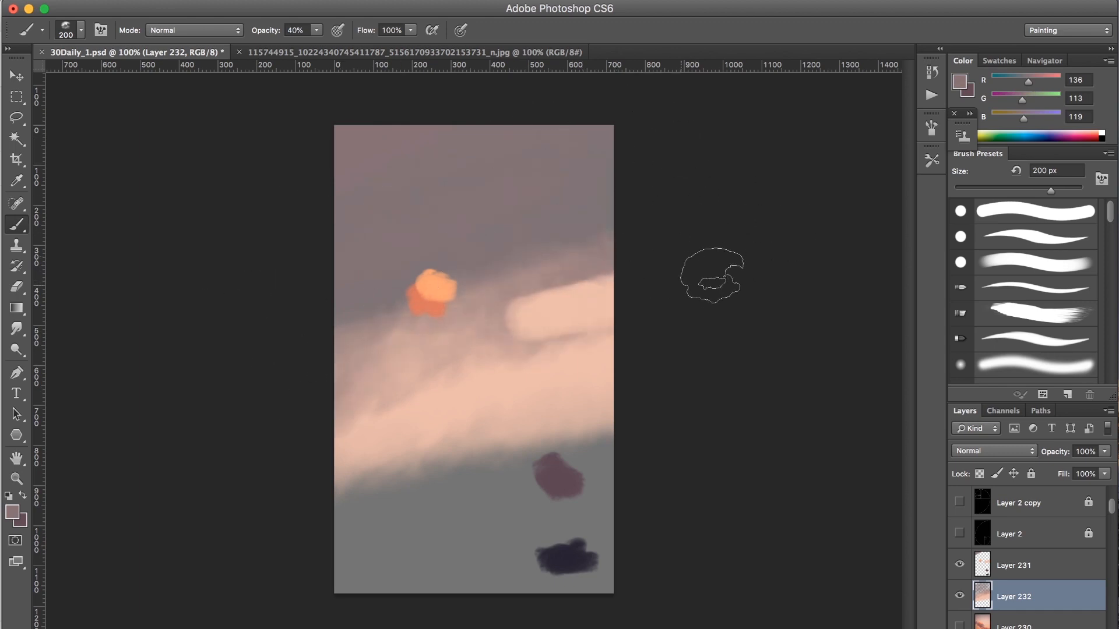
Hide the colour swatches on Layer 231 and paint fine mauve cloud streaks through the peach band with a 70 px brush
click(960, 565)
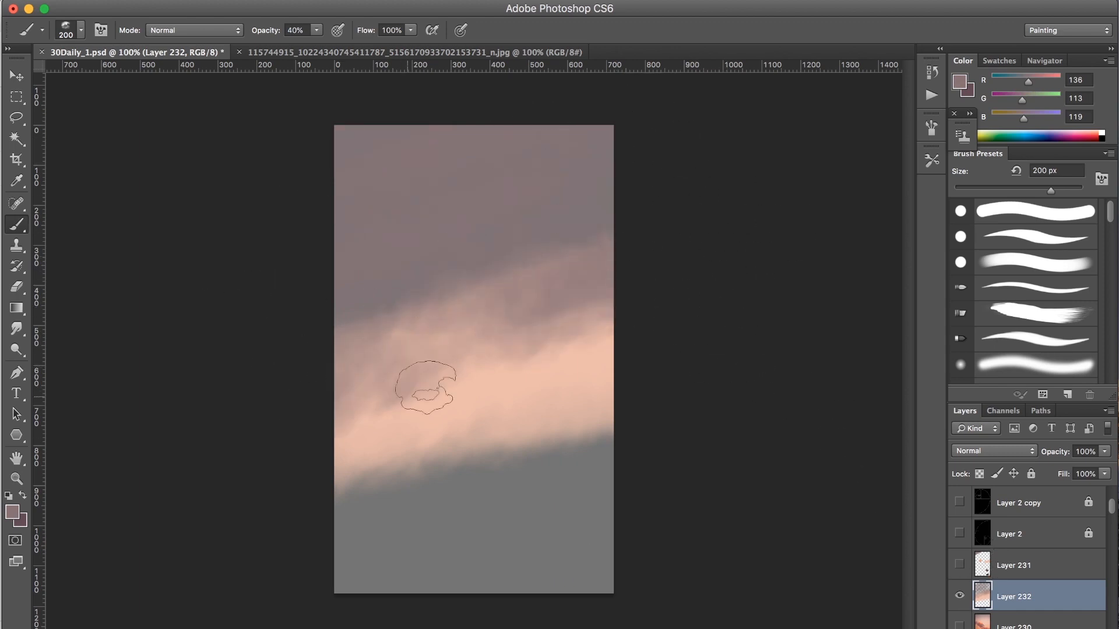
key(bracketleft)
key(bracketleft)
key(bracketleft)
key(bracketleft)
key(bracketleft)
key(bracketleft)
key(bracketleft)
key(bracketleft)
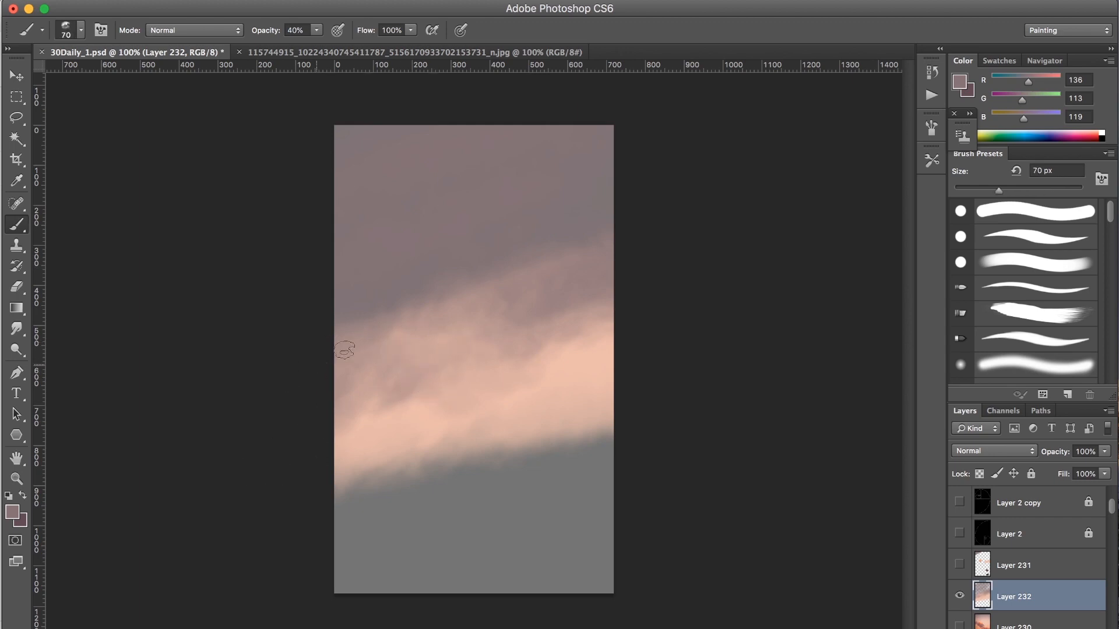
drag(503, 331, 349, 404)
Set the foreground colour to a darker mauve, RGB 118, 102, 106, and paint 90 px diagonal streaks across the upper sky
key(bracketright)
key(bracketright)
key(bracketright)
key(bracketright)
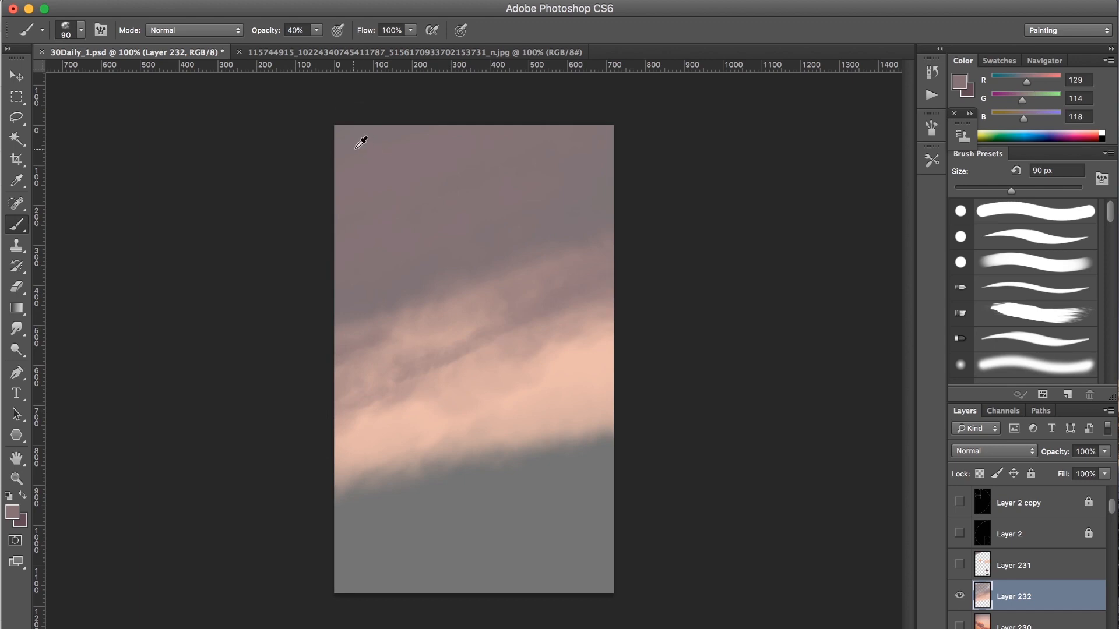
click(962, 82)
drag(617, 242, 621, 253)
click(943, 131)
key(bracketleft)
key(bracketright)
key(bracketright)
key(bracketright)
key(bracketright)
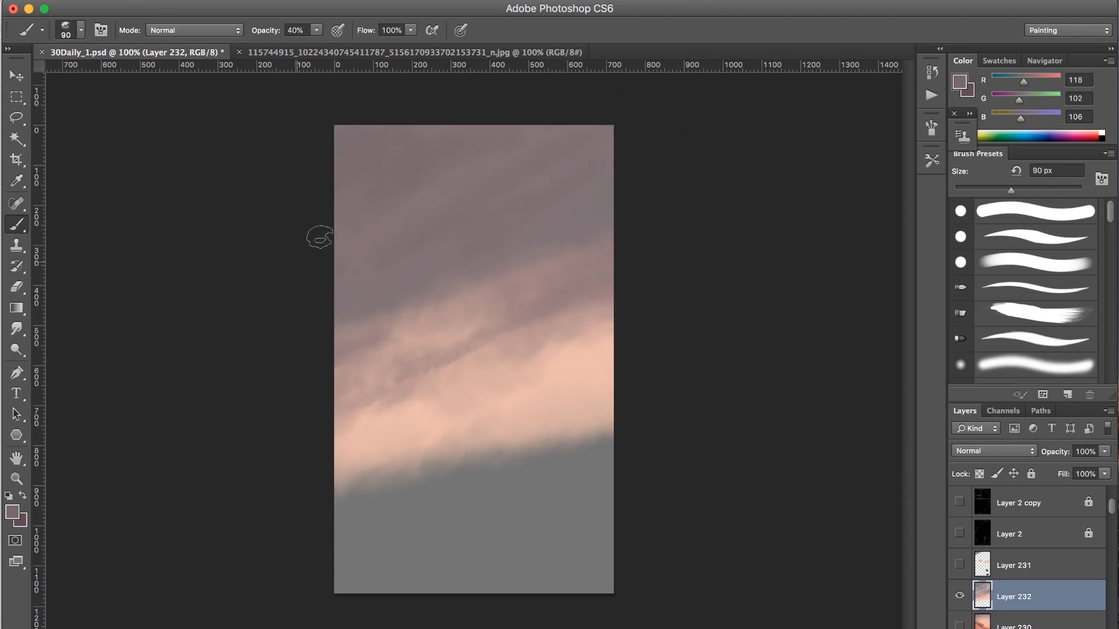
Extend the darker mauve clouds over the upper edge of the peach band and enlarge the brush to 175 px
drag(586, 269, 352, 360)
key(bracketright)
key(bracketright)
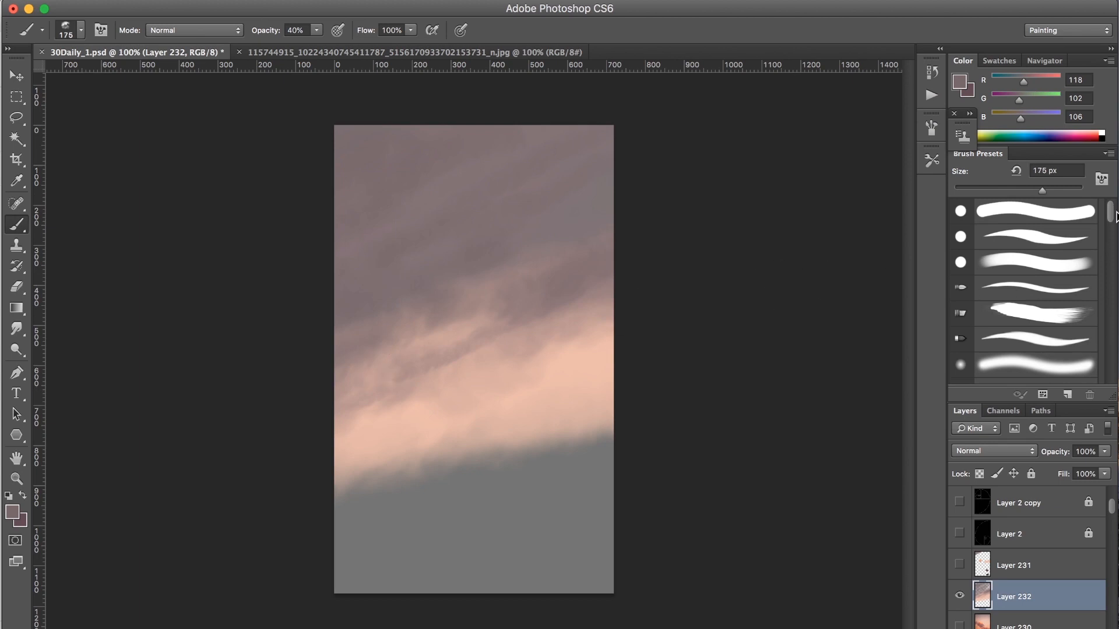
Switch to the soft round brush at 300 px and 20% opacity, and soften the sky transitions with a sampled dusty pink
scroll(1116, 217, down, 10)
click(1046, 382)
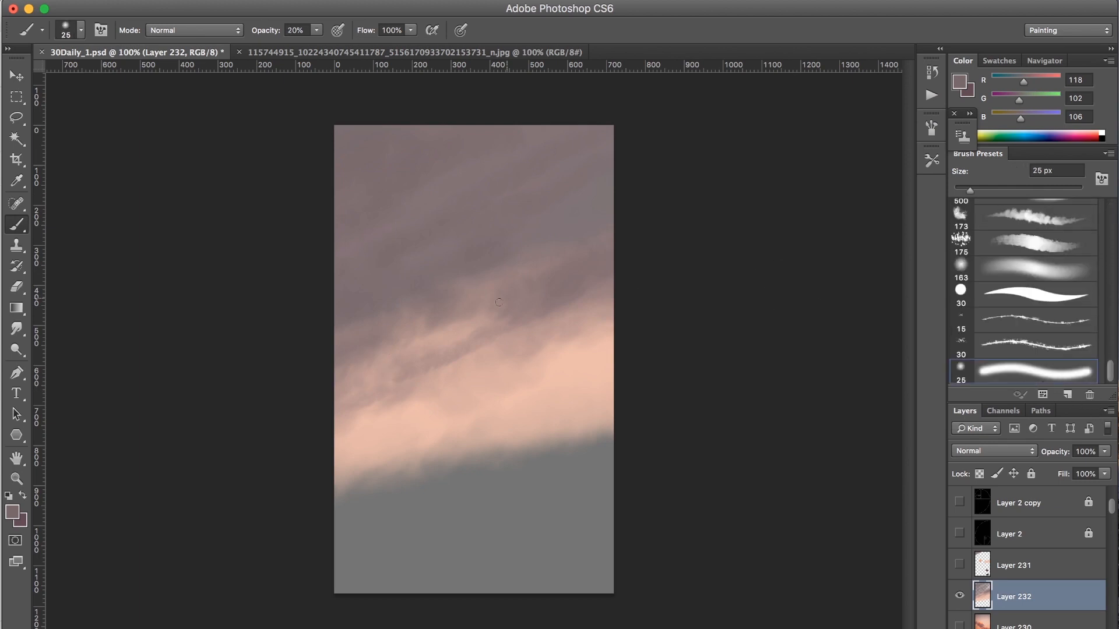
key(bracketright)
key(bracketright)
key(bracketright)
key(bracketright)
alt+click(453, 329)
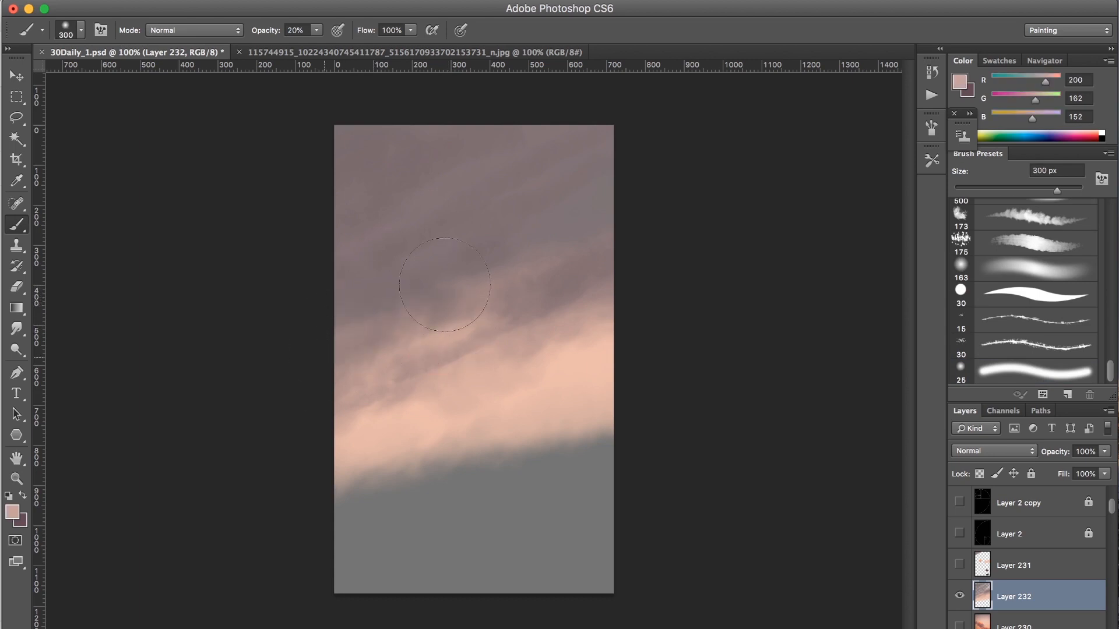
drag(358, 344, 250, 362)
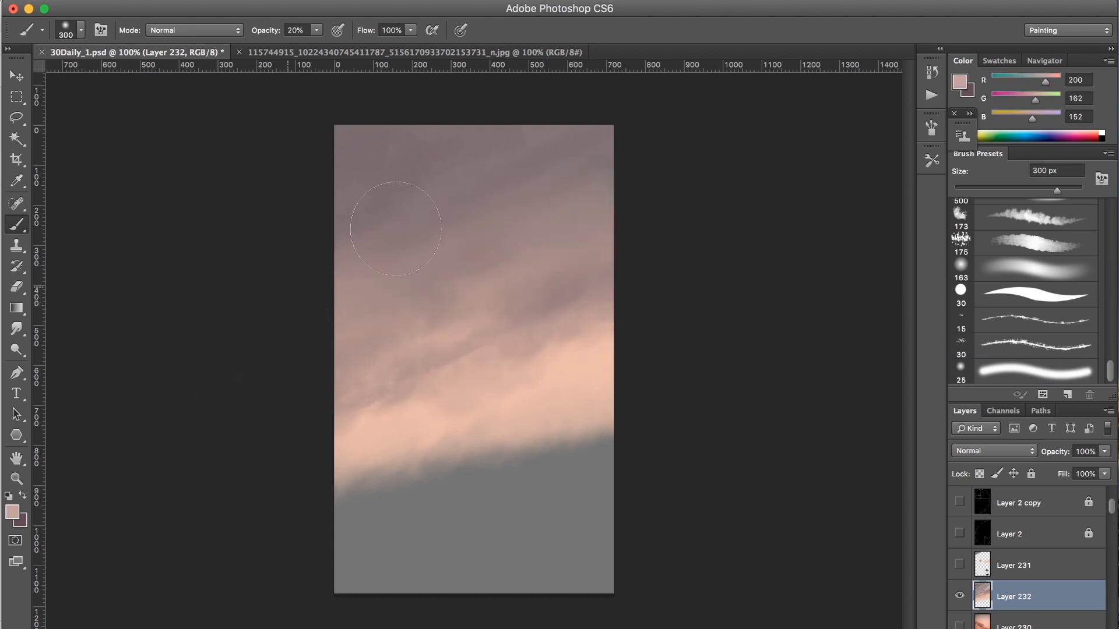
mouse_move(387, 212)
mouse_down()
mouse_move(260, 352)
mouse_move(369, 362)
mouse_move(546, 348)
mouse_up()
Set the foreground colour to RGB 106, 89, 94 and glaze the darker mauve over the sky's left side
alt+click(335, 148)
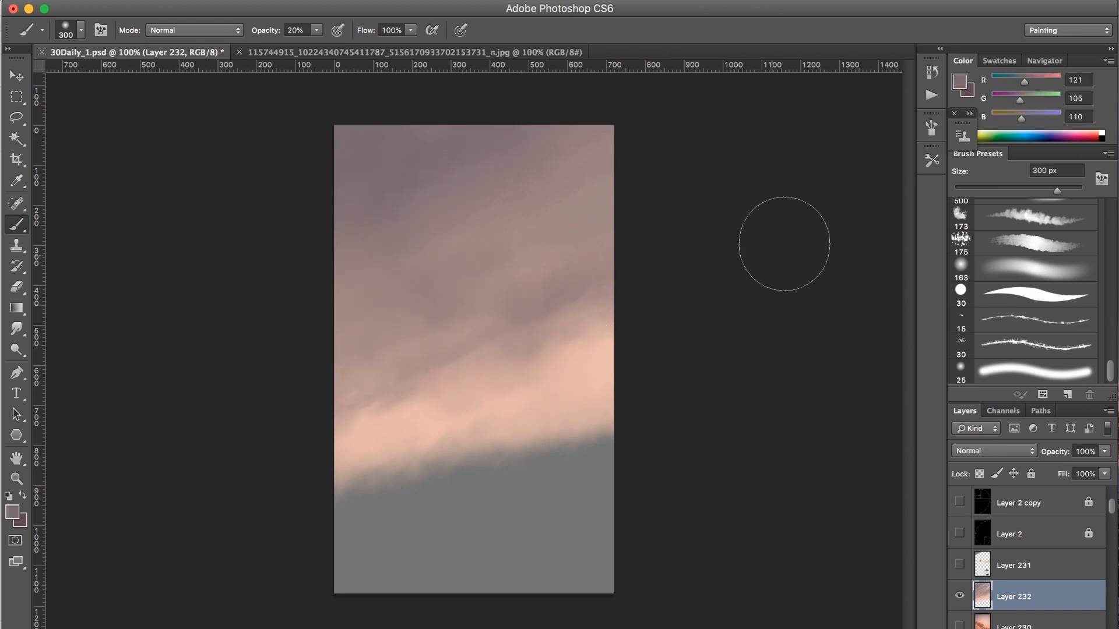
click(960, 84)
drag(617, 253, 626, 254)
click(950, 126)
mouse_move(239, 181)
mouse_down()
mouse_move(457, 109)
mouse_move(567, 133)
mouse_move(382, 352)
mouse_move(268, 450)
mouse_up()
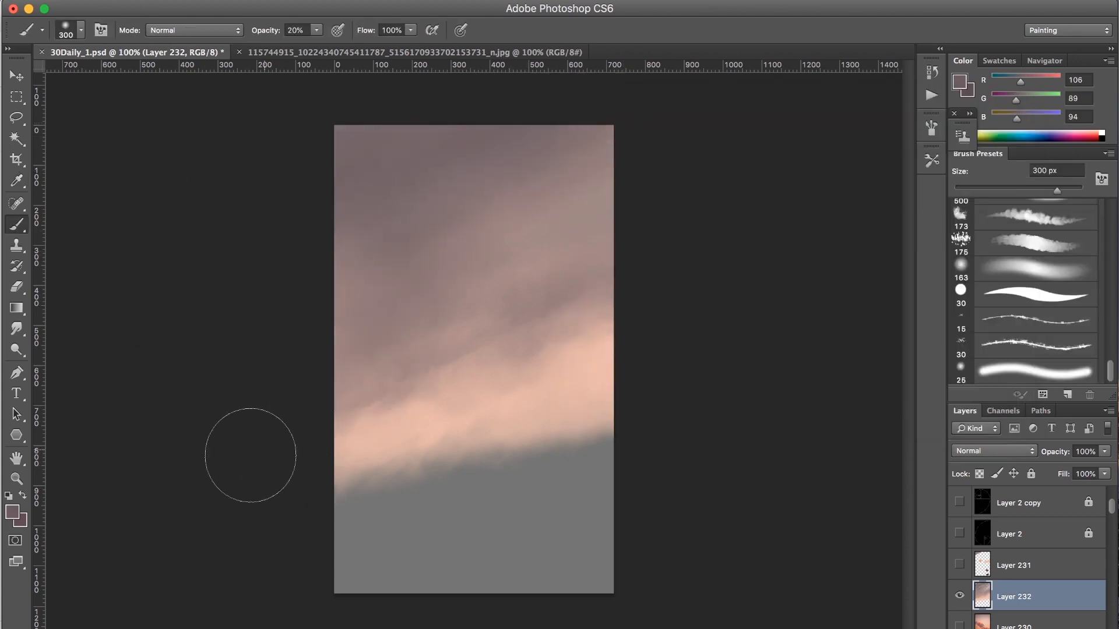
Spread the sampled peach glow up and down into the grey area, and glaze a sampled mauve back over the clouds
alt+click(600, 369)
drag(639, 317, 502, 435)
drag(654, 271, 495, 335)
mouse_move(637, 408)
mouse_down()
mouse_move(520, 452)
mouse_move(662, 403)
mouse_move(416, 474)
mouse_move(553, 427)
mouse_move(615, 436)
mouse_move(316, 511)
mouse_move(264, 561)
mouse_move(520, 371)
mouse_move(287, 537)
mouse_up()
mouse_move(595, 288)
mouse_down()
mouse_move(583, 496)
mouse_move(603, 542)
mouse_up()
alt+click(417, 180)
drag(587, 245, 467, 326)
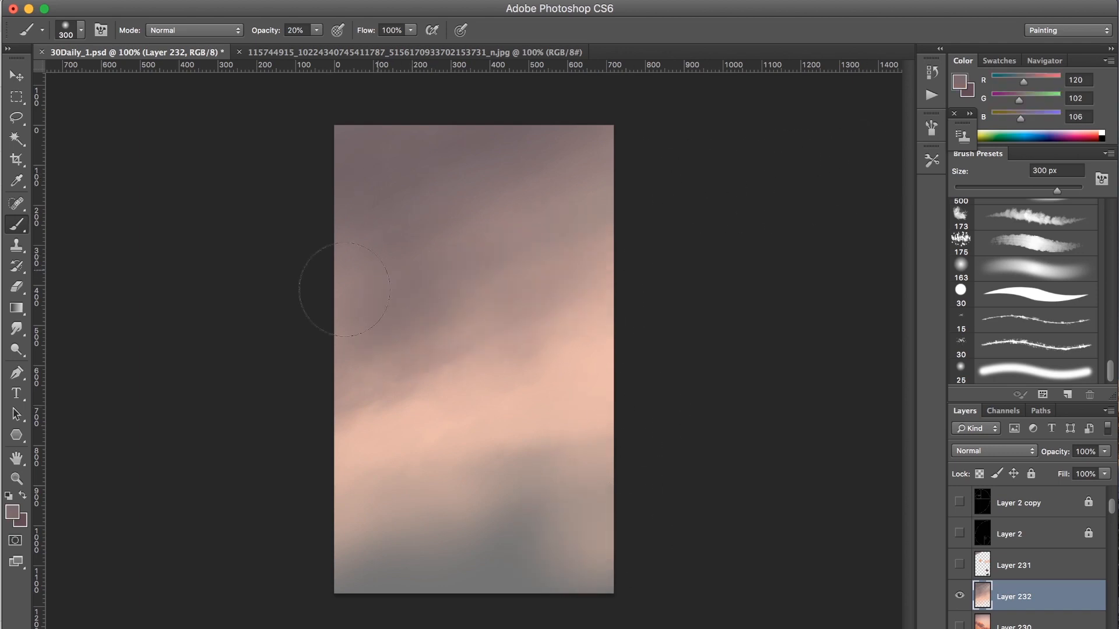
Set the foreground colour to #645156 and darken the upper-left corner of the sky with the soft brush
alt+click(381, 140)
click(962, 86)
drag(630, 252, 633, 260)
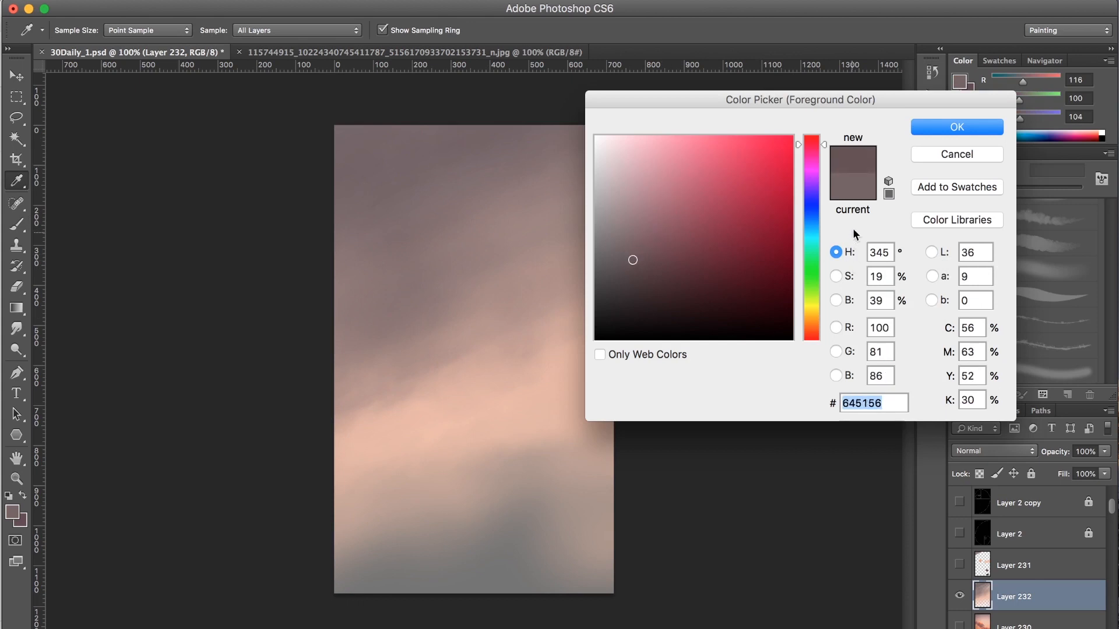
click(939, 127)
key(b)
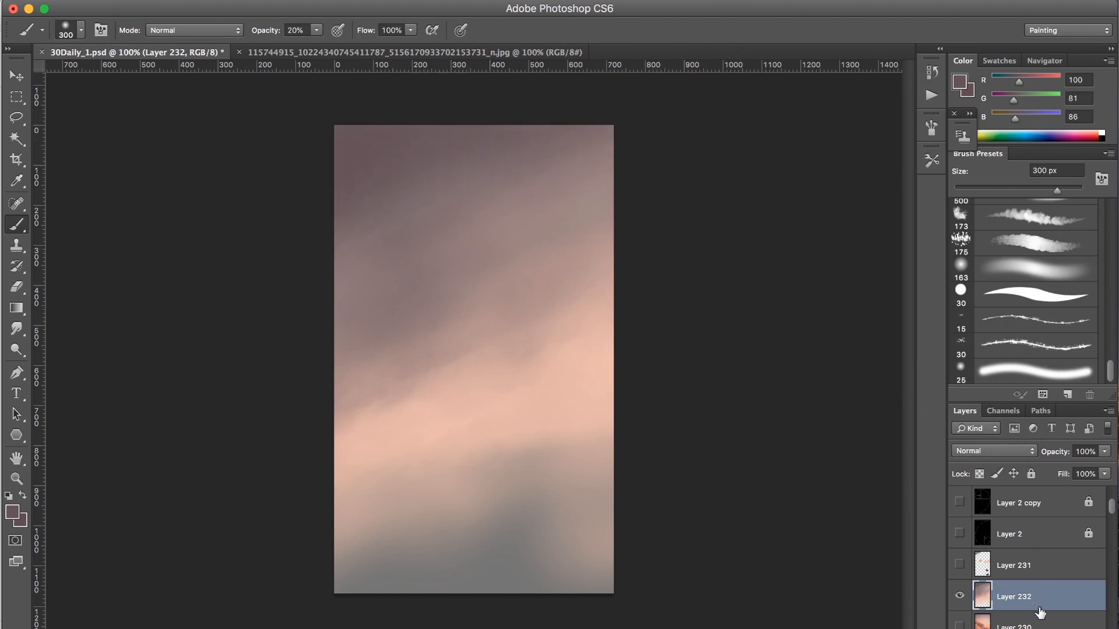
Add a new layer above the painted sky and choose the textured 90 px brush preset
key(ctrl+alt+shift+n)
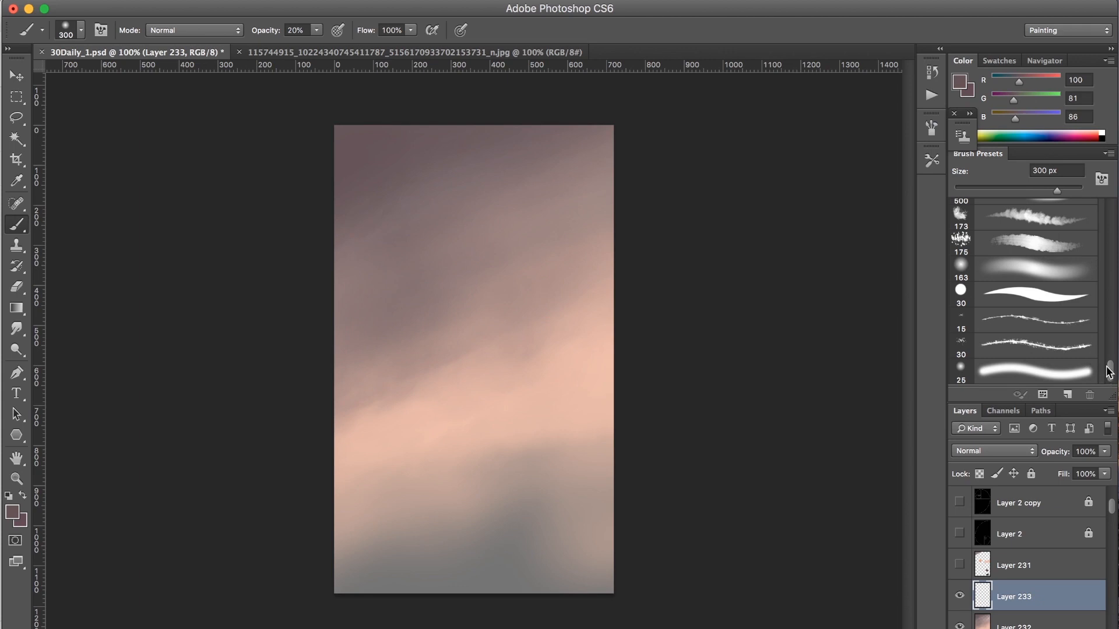
drag(1109, 370, 1090, 283)
click(1040, 306)
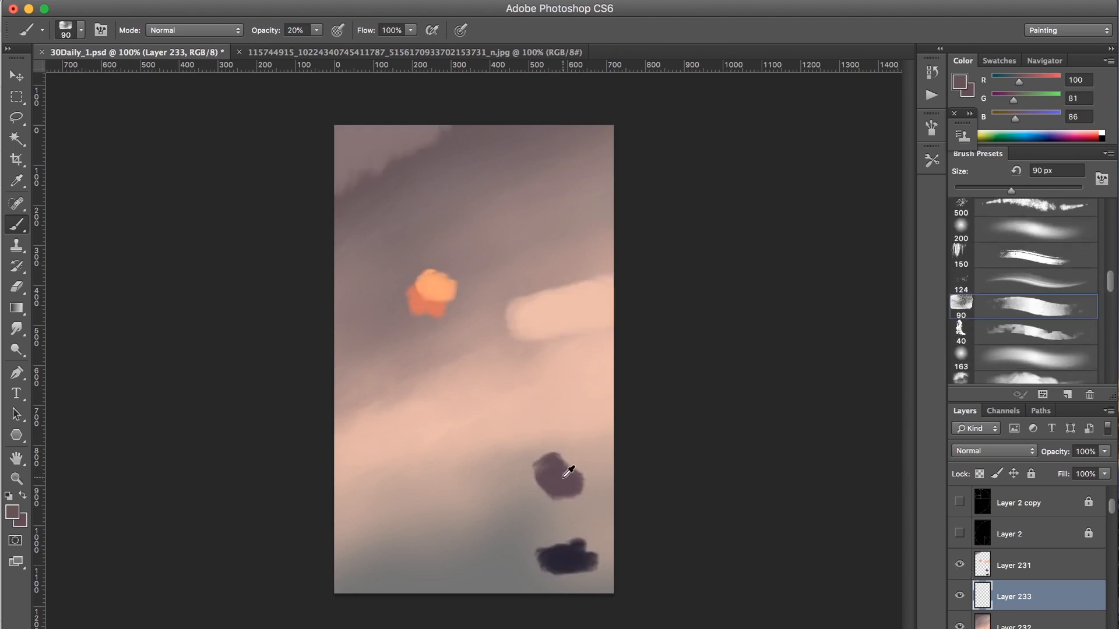
Load the brush with the mauve mountain swatch from Layer 231 and set it to 60 px at 100% opacity
drag(568, 471, 564, 476)
click(960, 564)
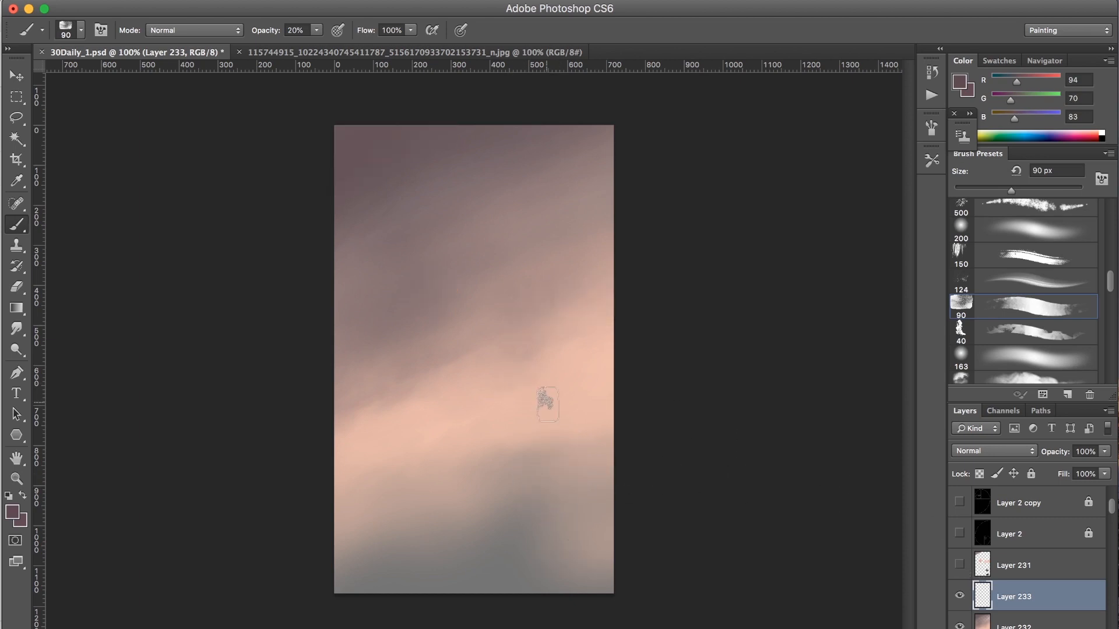
key(bracketright)
key(bracketleft)
key(bracketleft)
key(bracketleft)
key(bracketleft)
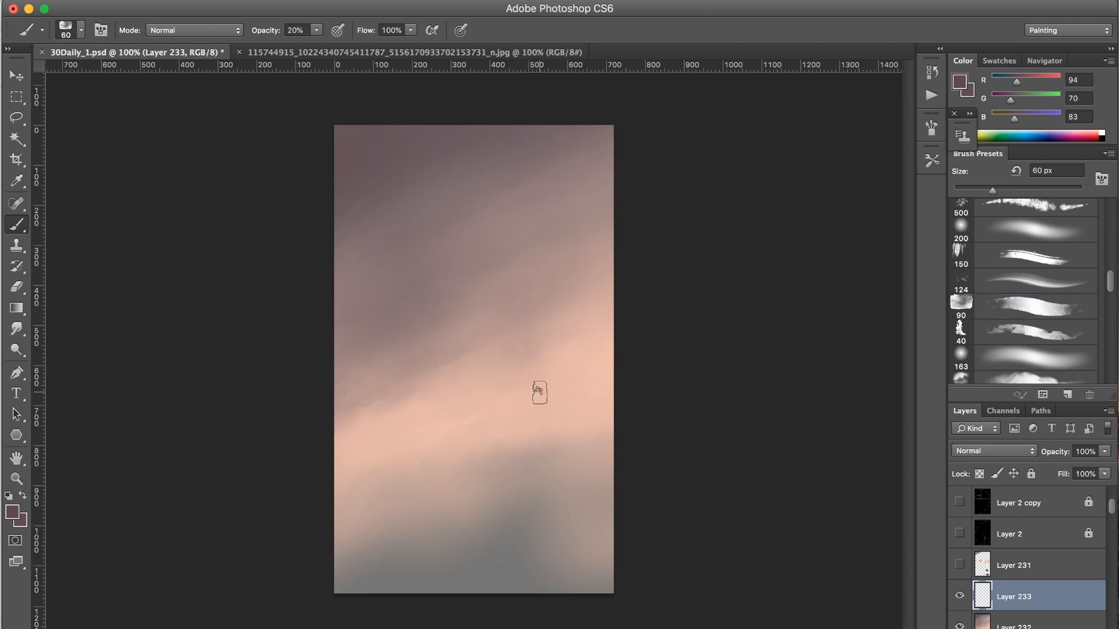
key(0)
Show the golden spiral guide on Layer 2 and paint a solid mauve mountain silhouette with its peak inside the small spiral, at 70 px
click(959, 534)
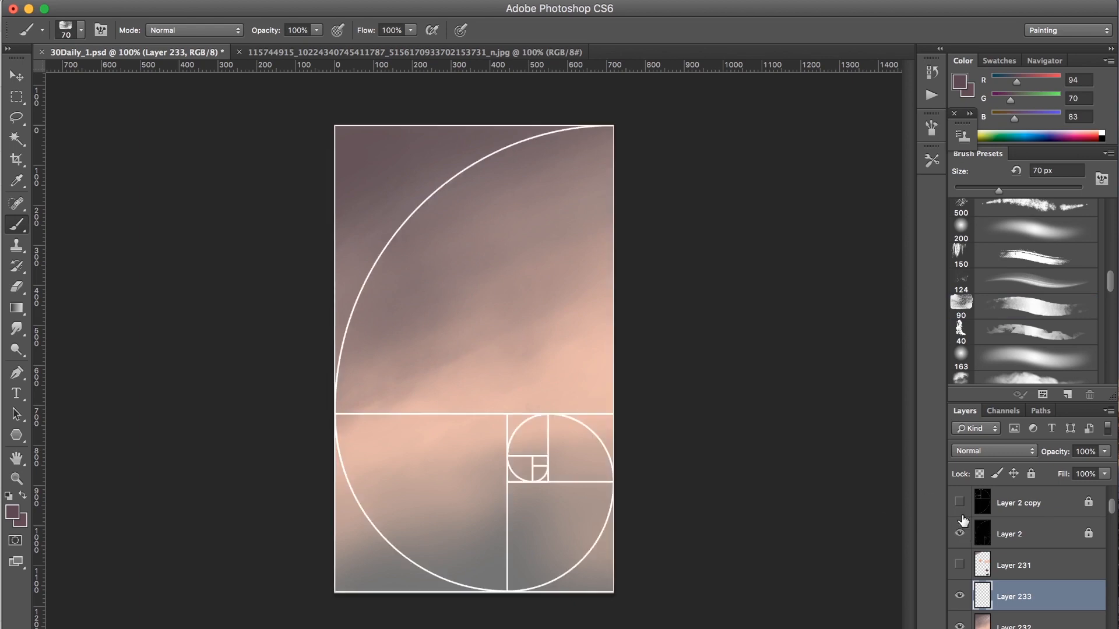
mouse_move(506, 476)
mouse_down()
mouse_move(535, 476)
mouse_move(550, 436)
mouse_move(558, 476)
mouse_move(485, 483)
mouse_move(528, 479)
mouse_move(408, 527)
mouse_move(364, 525)
mouse_move(326, 571)
mouse_move(464, 511)
mouse_move(432, 527)
mouse_move(473, 531)
mouse_move(524, 506)
mouse_move(478, 521)
mouse_up()
mouse_move(563, 503)
mouse_down()
mouse_move(562, 450)
mouse_move(592, 518)
mouse_move(625, 530)
mouse_move(534, 511)
mouse_move(493, 527)
mouse_move(582, 532)
mouse_move(590, 508)
mouse_move(603, 508)
mouse_move(575, 506)
mouse_move(459, 547)
mouse_move(431, 542)
mouse_move(344, 574)
mouse_move(344, 599)
mouse_move(593, 565)
mouse_move(595, 599)
mouse_move(558, 616)
mouse_move(472, 551)
mouse_up()
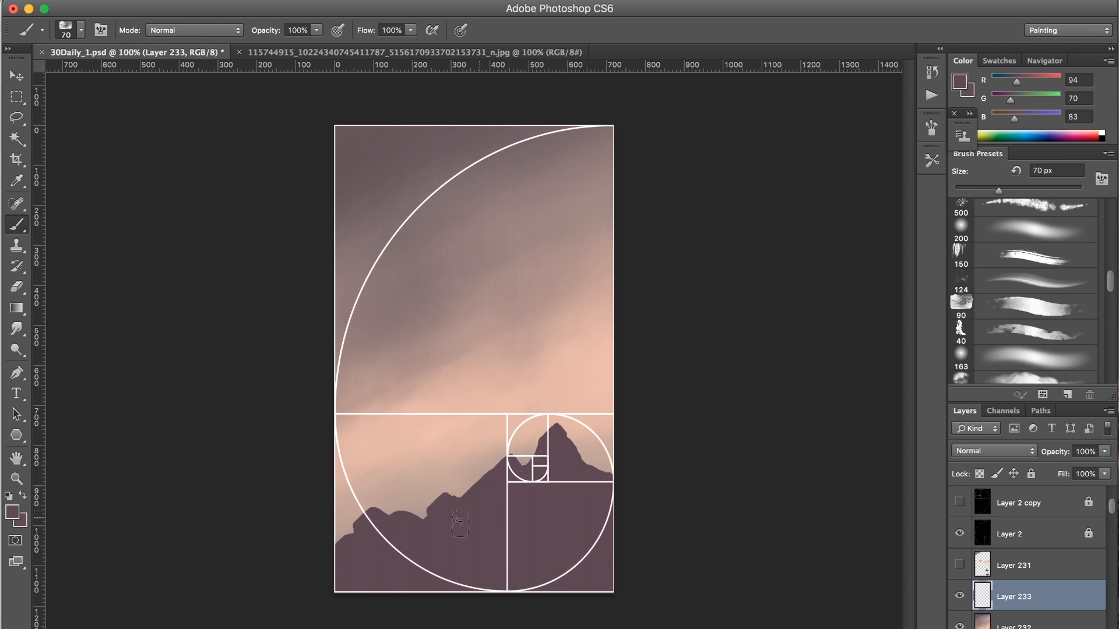
Smooth and raise the left ridge of the mauve silhouette at 70 px, and refine the small peak with the 48 px preset at 25 px
mouse_move(415, 515)
mouse_down()
mouse_move(472, 495)
mouse_move(547, 495)
mouse_up()
mouse_move(382, 548)
mouse_down()
mouse_move(343, 548)
mouse_move(327, 533)
mouse_move(339, 553)
mouse_up()
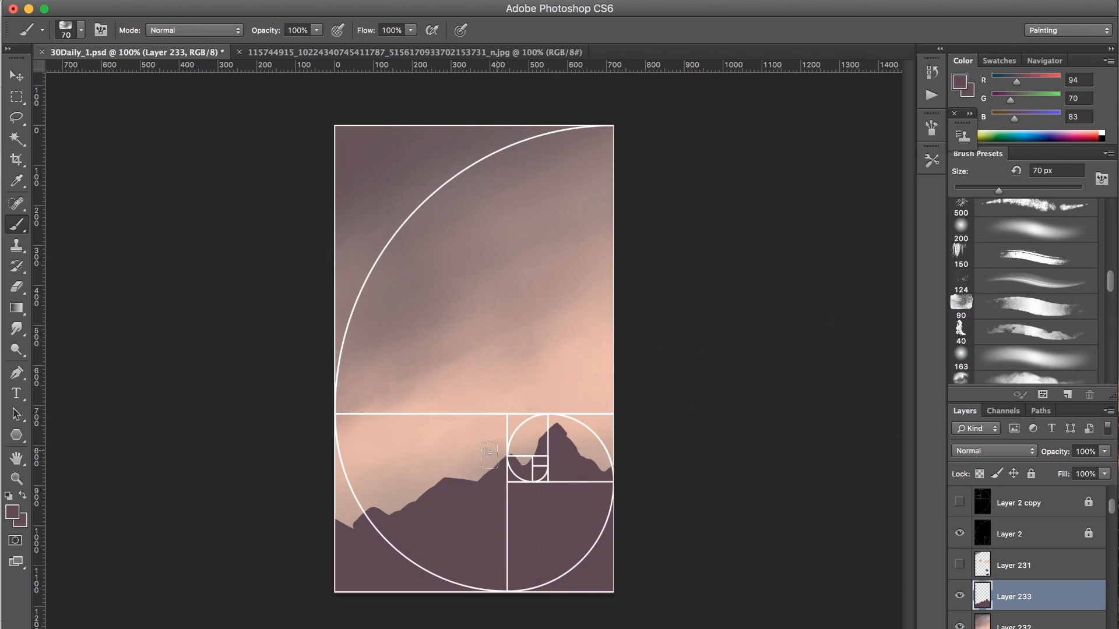
drag(1114, 288, 1114, 270)
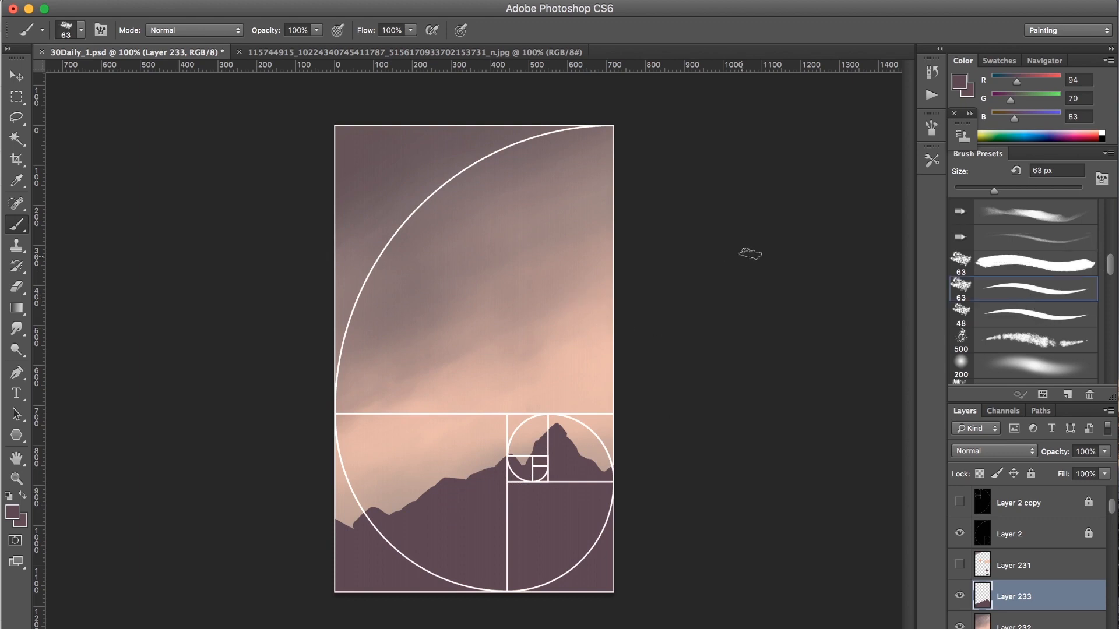
click(1008, 323)
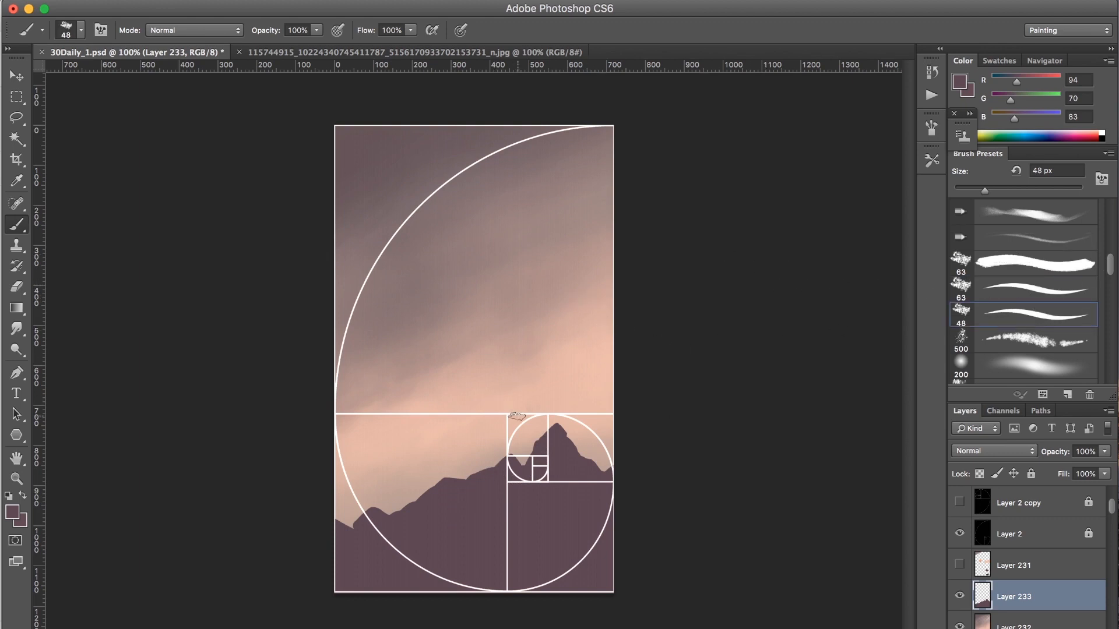
key(bracketleft)
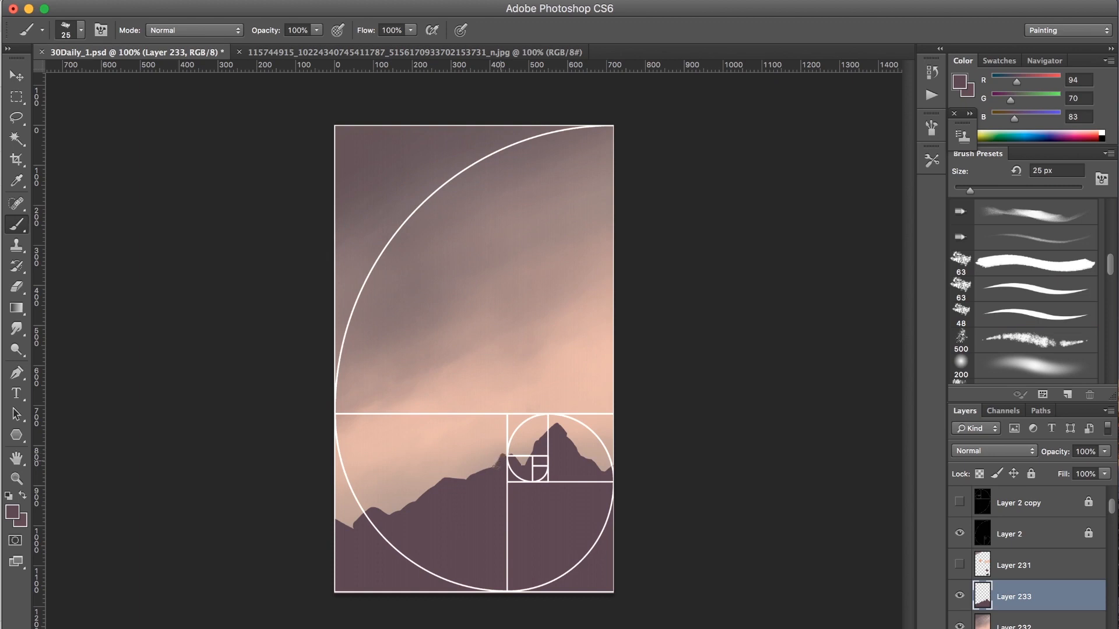
Erase into the slope beside the small peak with the tapered 63 px preset, reduced to 50 px, raising the eraser opacity to 100%
key(e)
click(1043, 292)
key(bracketleft)
key(bracketleft)
key(bracketleft)
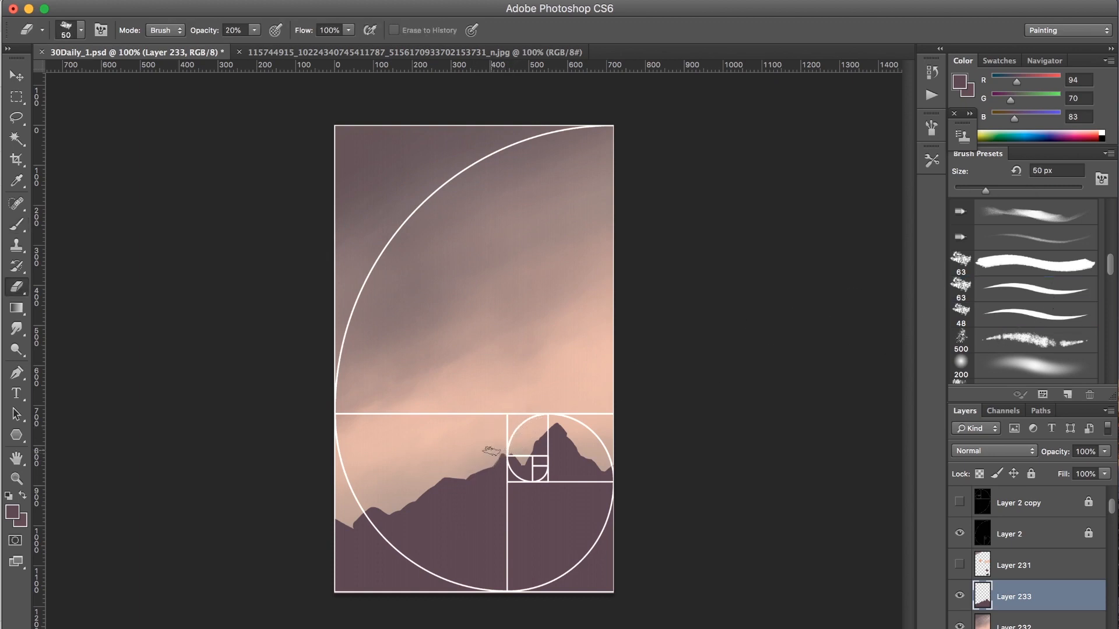
key(0)
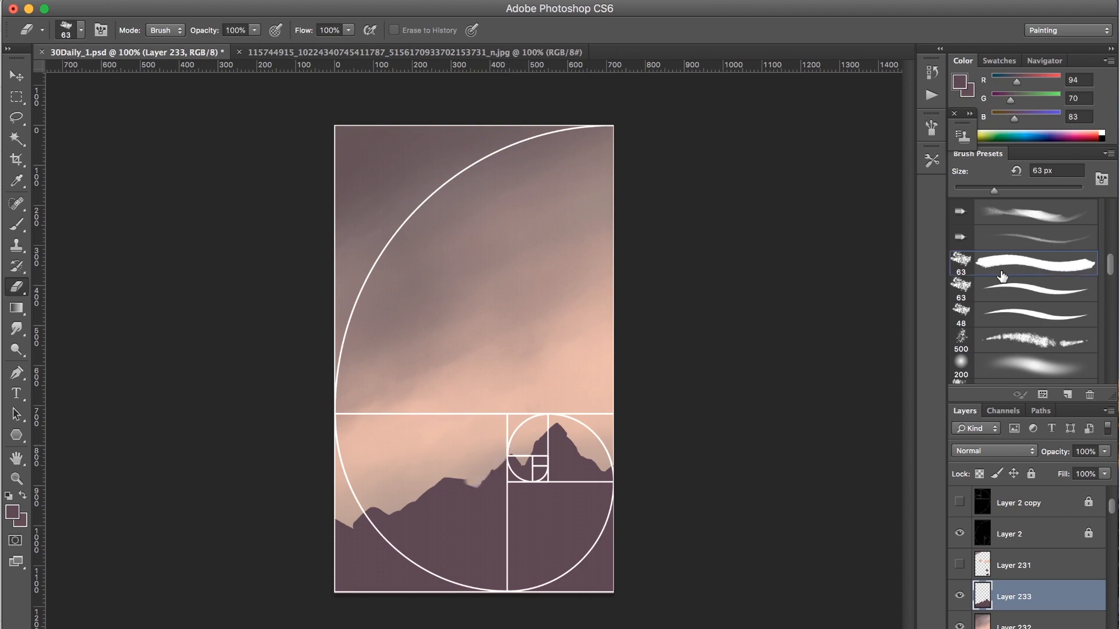
Carve jagged notches along the left ridge with the tapered 63 px preset eraser reduced to 40 px
click(1024, 290)
key(bracketleft)
key(bracketleft)
key(bracketleft)
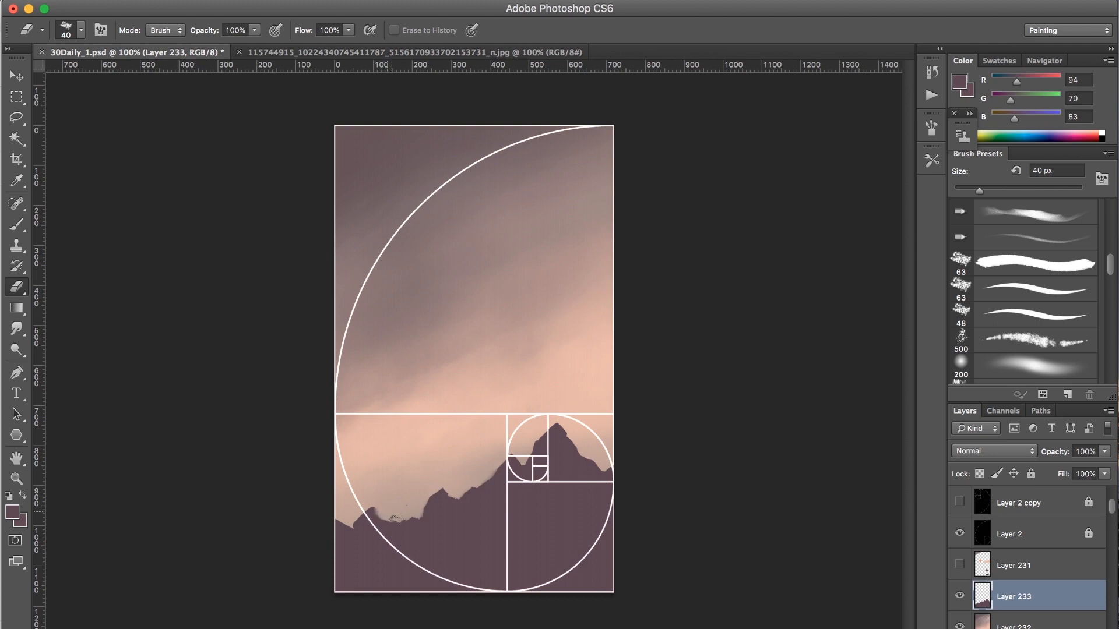
drag(352, 519, 323, 539)
Rebuild the far-left ridge with the solid 63 px brush preset, adding a rounded peak
key(b)
key(bracketright)
key(bracketright)
key(bracketright)
key(bracketright)
click(997, 263)
mouse_move(408, 535)
mouse_down()
mouse_move(384, 498)
mouse_move(314, 544)
mouse_up()
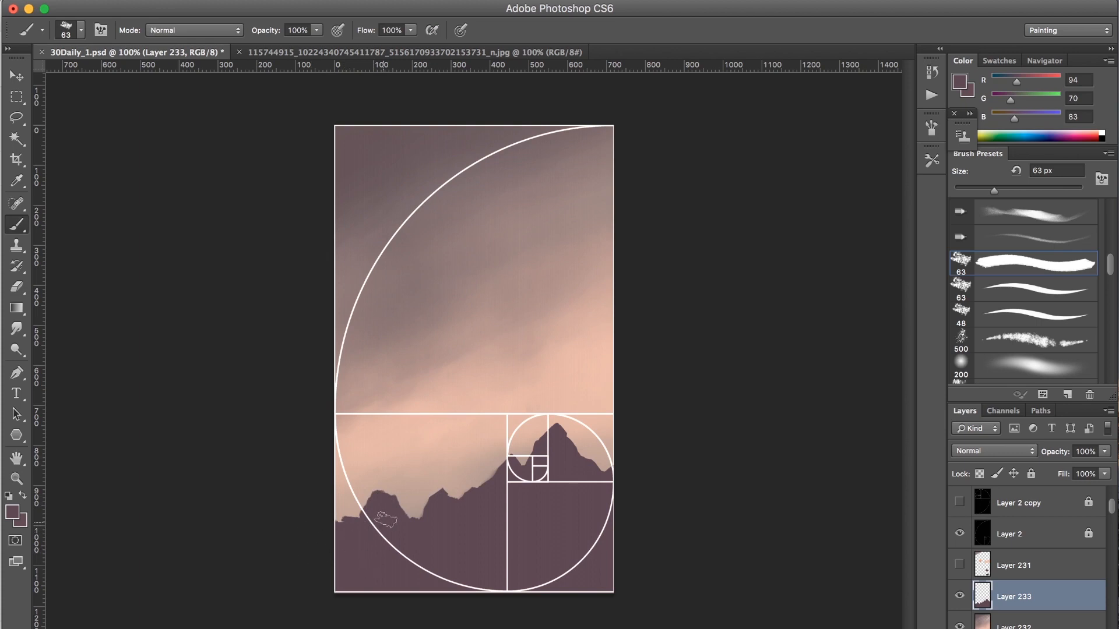
Reshape the left ridge into rugged peaks using the 63 px brush and 40 px eraser, and hide the golden spiral guide on Layer 2
key(e)
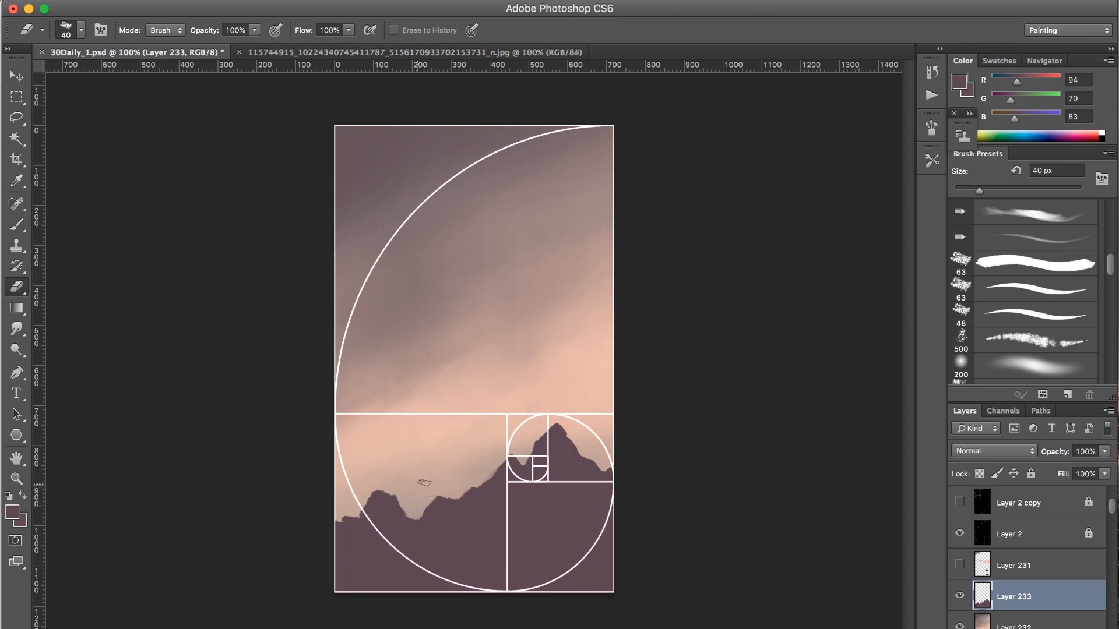
key(b)
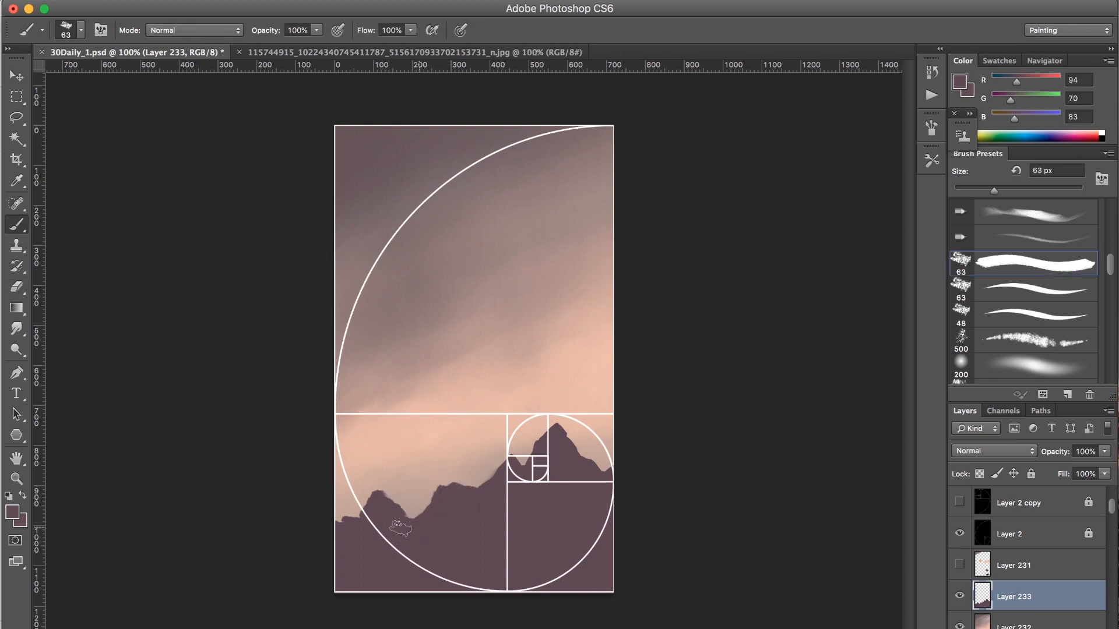
mouse_move(440, 495)
mouse_down()
mouse_move(399, 520)
mouse_move(382, 492)
mouse_move(335, 529)
mouse_move(335, 516)
mouse_move(417, 522)
mouse_up()
key(e)
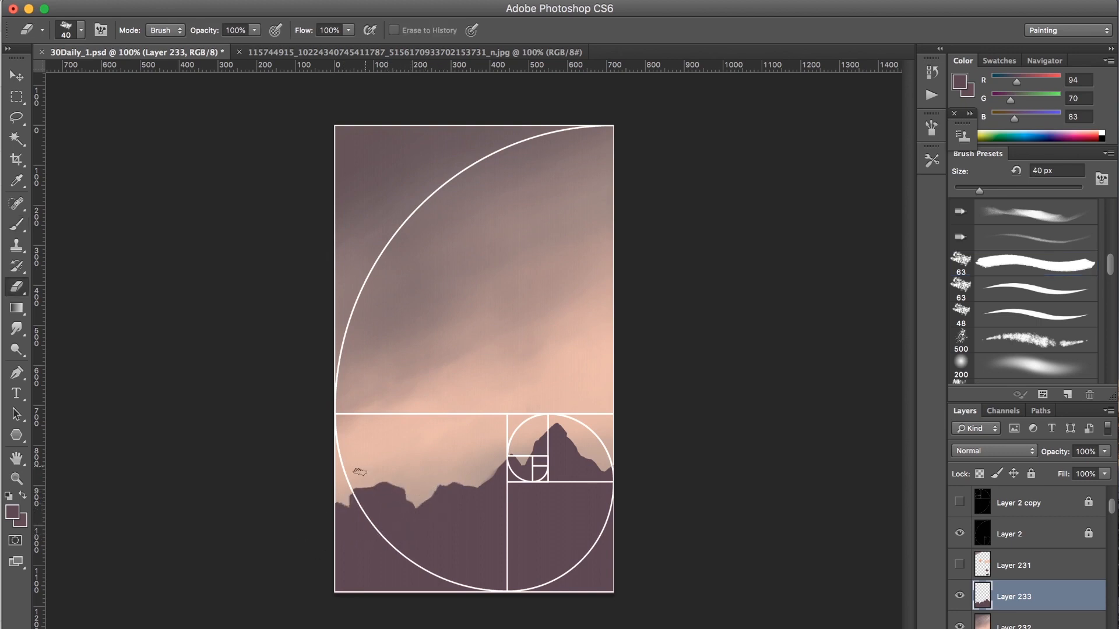
mouse_move(344, 495)
mouse_down()
mouse_move(361, 470)
mouse_move(404, 487)
mouse_up()
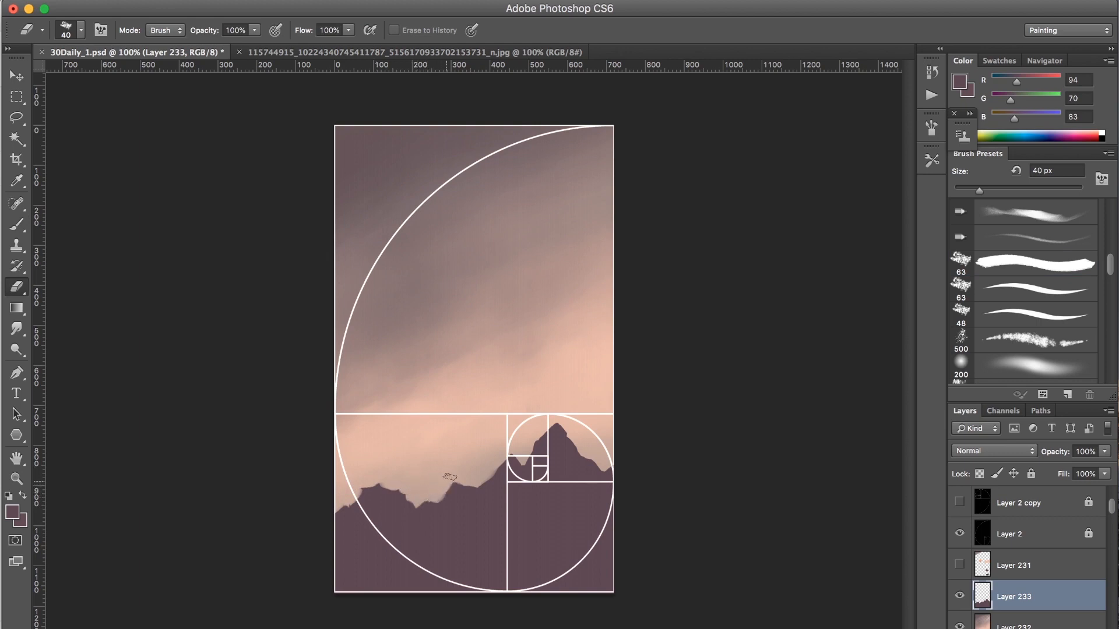
drag(489, 475, 496, 465)
click(960, 534)
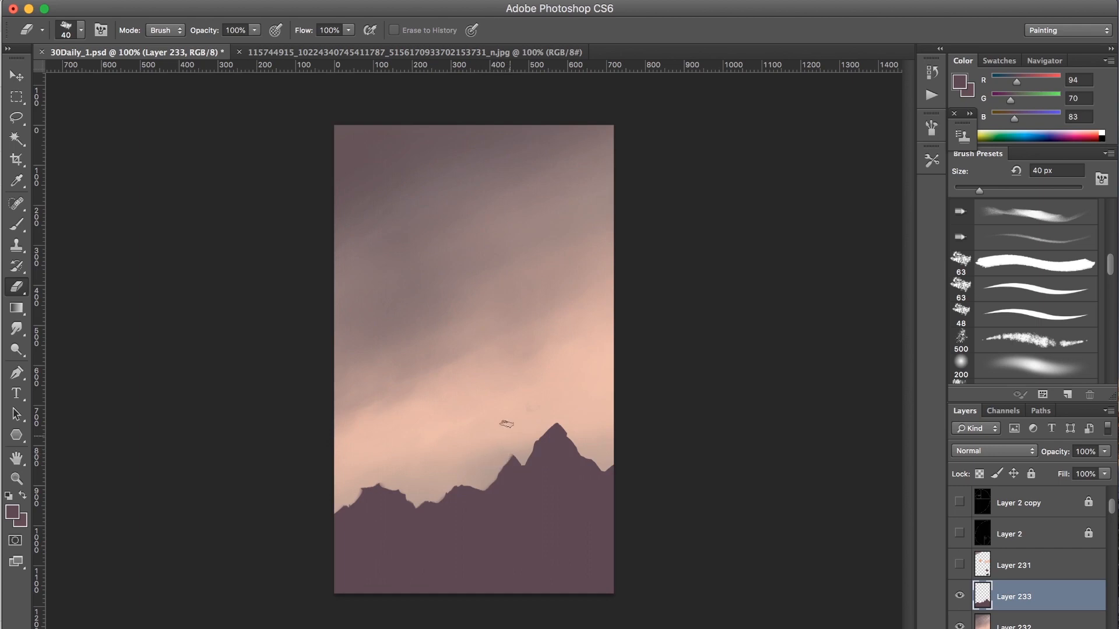
Load the brush with the dark navy swatch from Layer 231 and hide that layer again
key(b)
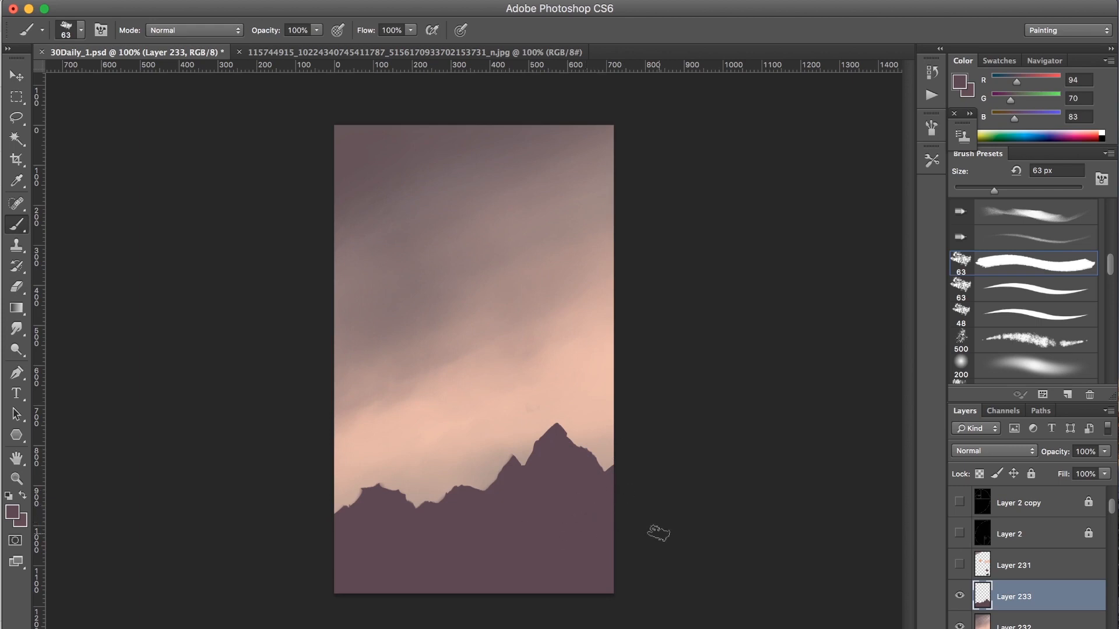
click(959, 565)
alt+click(585, 557)
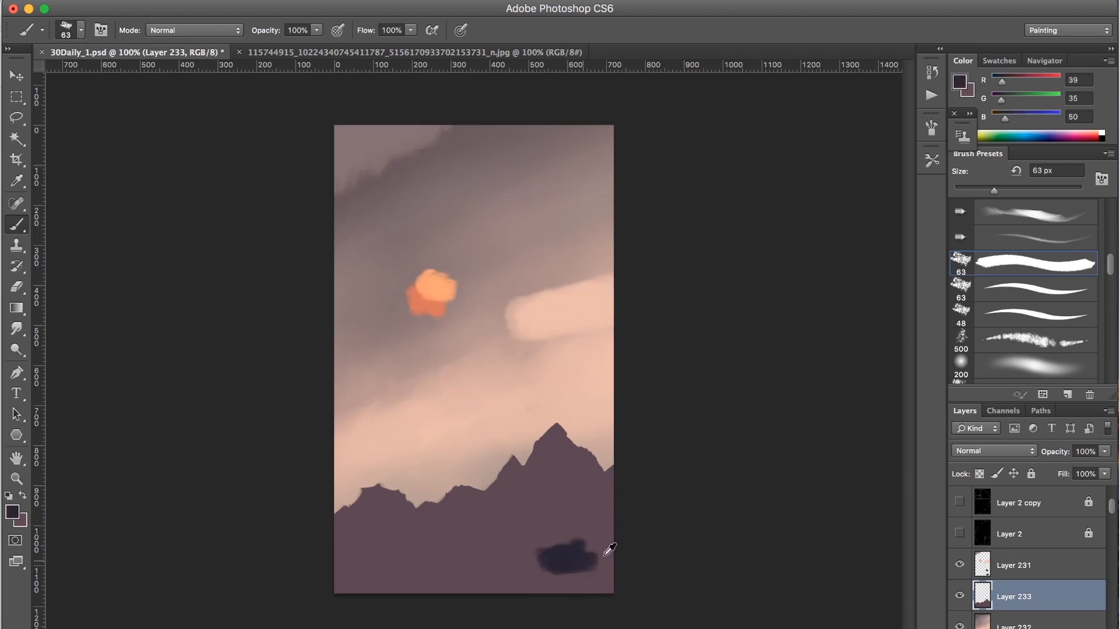
click(960, 565)
Select the mountain shape on Layer 233 and choose the textured 40 px brush preset at 80% opacity
super+click(981, 595)
key(8)
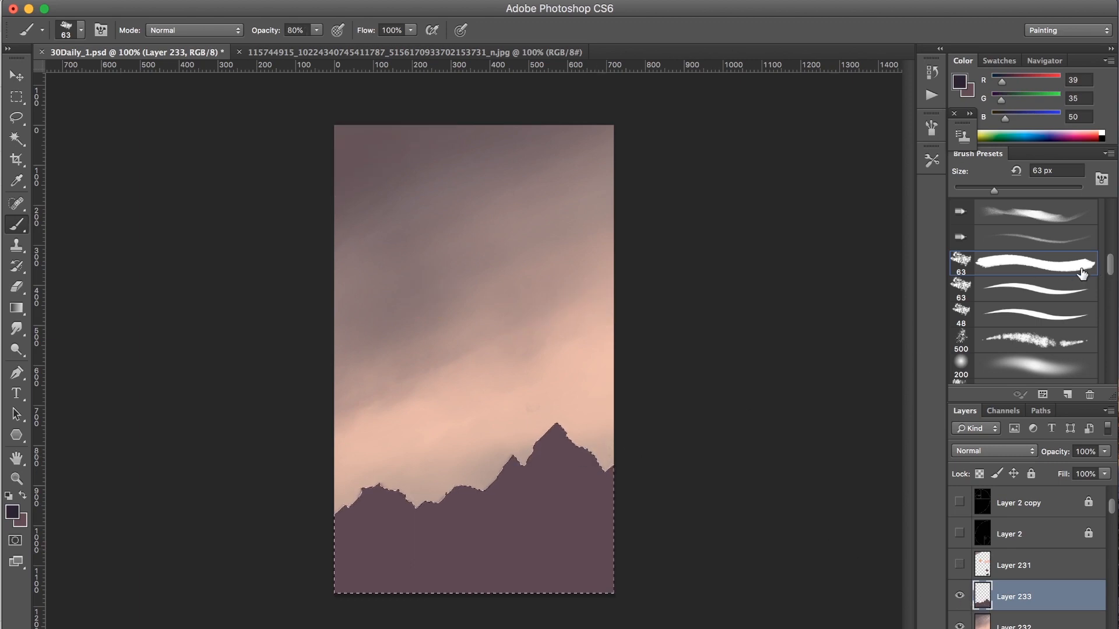
mouse_move(1109, 268)
mouse_down()
mouse_move(1106, 224)
mouse_move(1102, 300)
mouse_move(1077, 297)
mouse_up()
click(1028, 273)
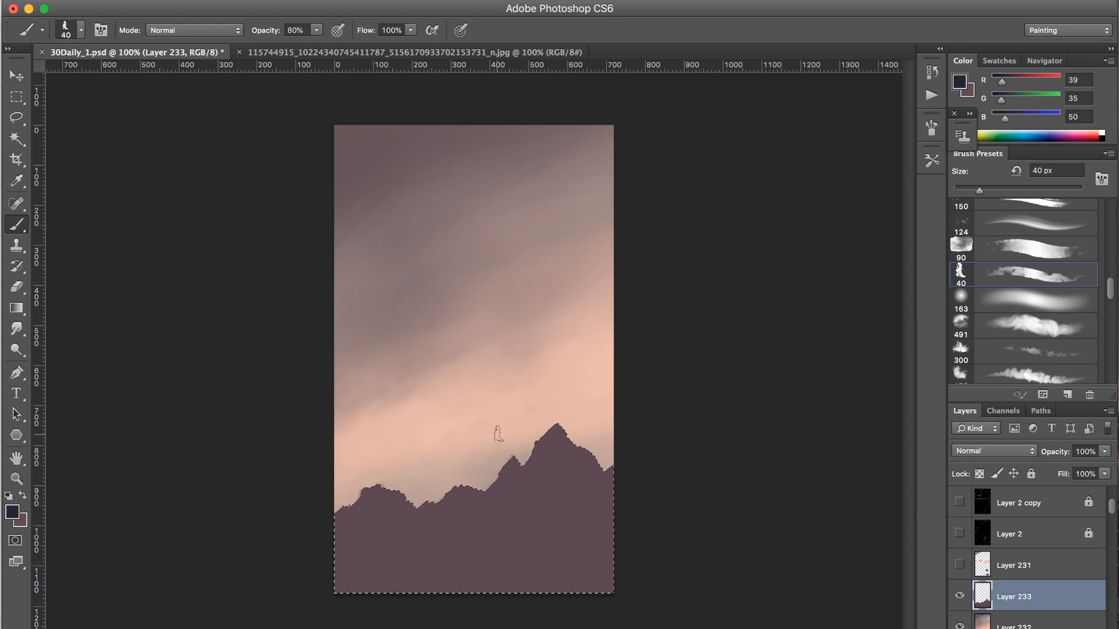
Paint dark shadow patches across the ridges, around the main peak and along the base, at 50 to 70 px
key(bracketright)
mouse_move(509, 485)
mouse_down()
mouse_move(508, 519)
mouse_move(449, 492)
mouse_move(463, 530)
mouse_move(532, 528)
mouse_move(609, 548)
mouse_up()
key(bracketright)
key(bracketright)
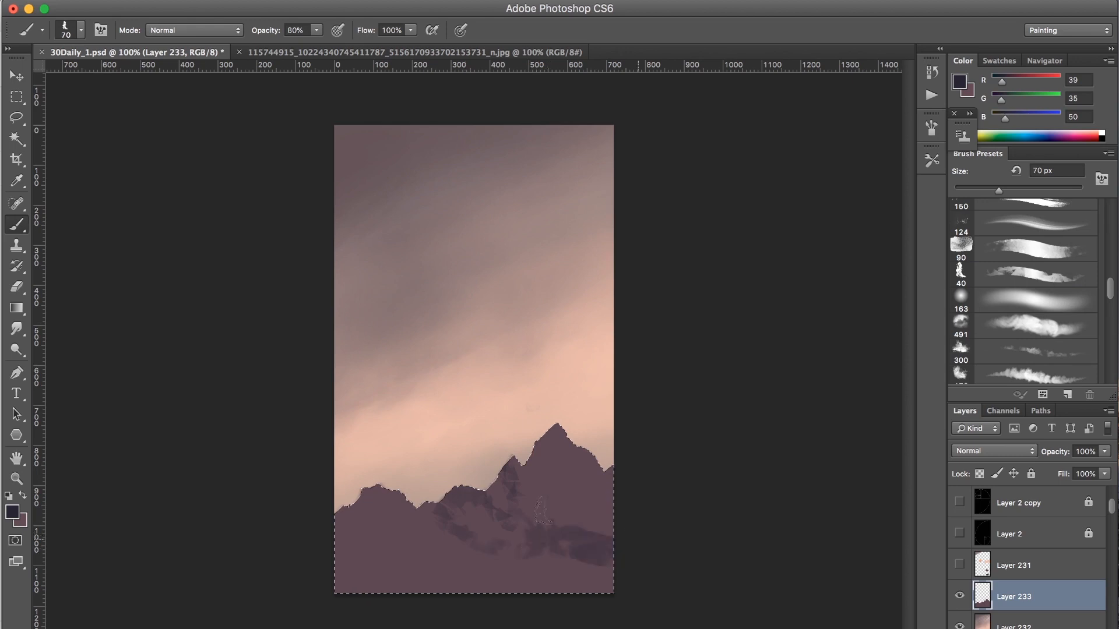
mouse_move(562, 520)
mouse_down()
mouse_move(610, 527)
mouse_move(576, 504)
mouse_move(593, 468)
mouse_move(568, 502)
mouse_move(517, 505)
mouse_move(585, 446)
mouse_up()
key(bracketleft)
mouse_move(443, 534)
mouse_down()
mouse_move(383, 526)
mouse_move(458, 539)
mouse_move(314, 516)
mouse_move(394, 574)
mouse_move(451, 581)
mouse_move(369, 580)
mouse_move(382, 592)
mouse_move(345, 572)
mouse_move(322, 570)
mouse_up()
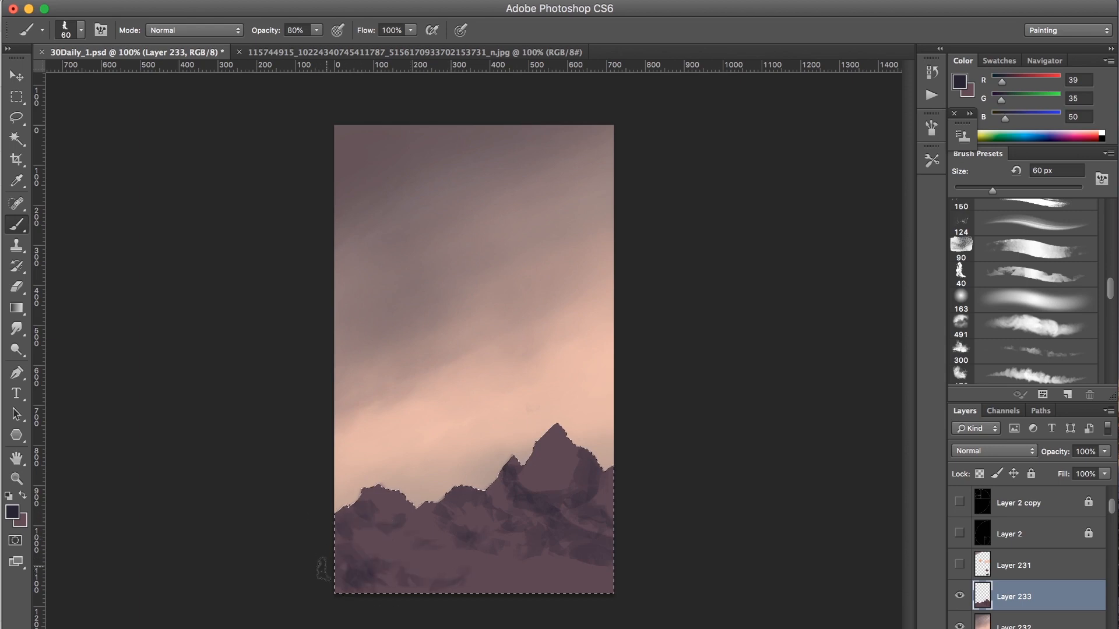
drag(574, 574, 492, 577)
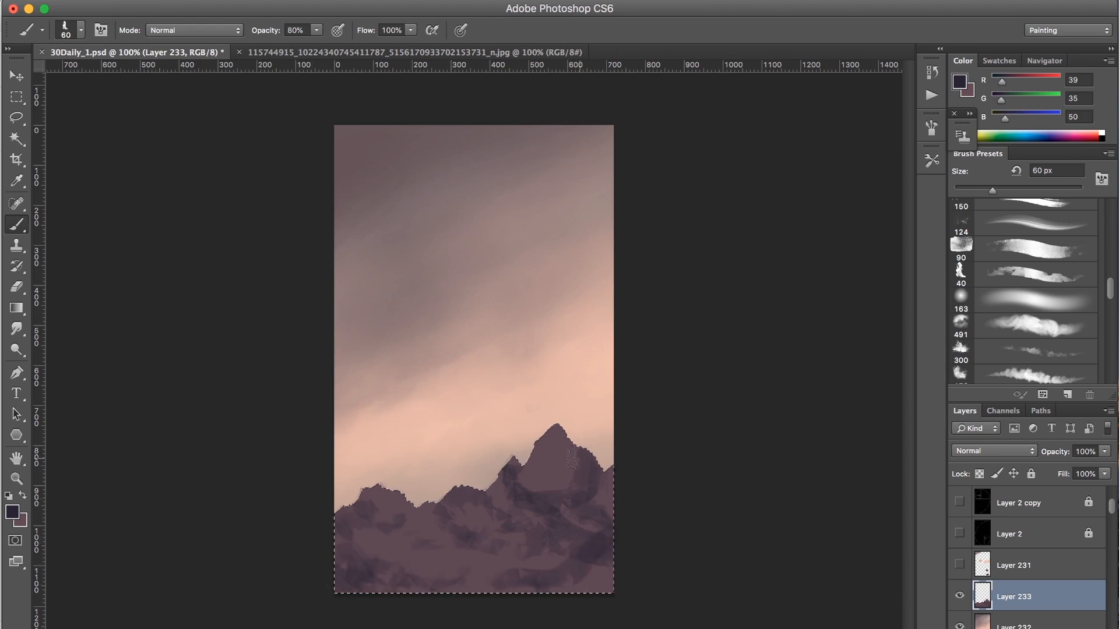
Paint smaller shadow strokes on the left face of the main peak at 30 px
key(bracketleft)
key(bracketleft)
key(bracketleft)
drag(537, 461, 545, 446)
key(bracketleft)
key(bracketleft)
key(bracketleft)
Deepen the shadows on the faces of the left, middle and main peaks with the dark colour at 50 px
key(bracketright)
key(bracketright)
key(bracketright)
key(bracketright)
key(bracketright)
drag(449, 505, 500, 539)
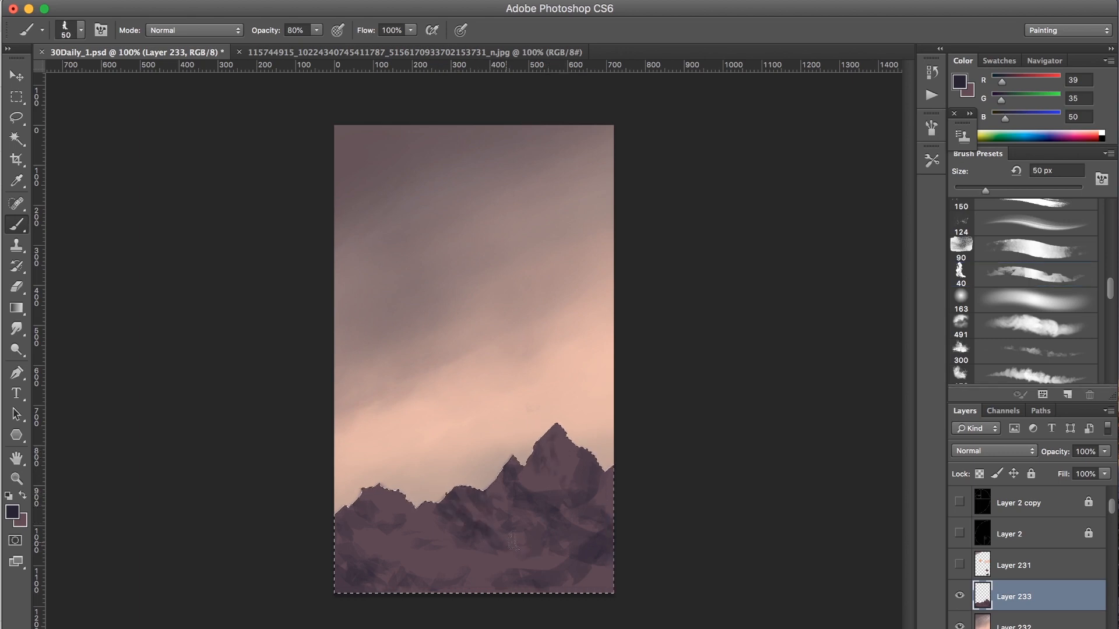
drag(368, 507, 389, 549)
drag(529, 473, 528, 493)
drag(542, 439, 548, 498)
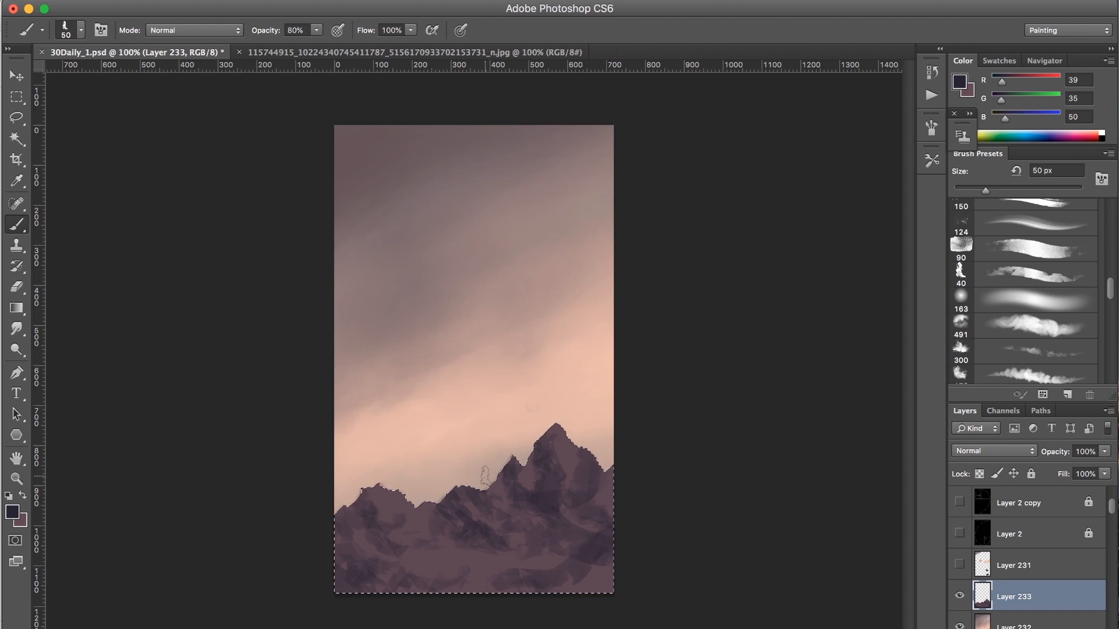
mouse_move(445, 497)
mouse_down()
mouse_move(446, 535)
mouse_move(421, 525)
mouse_move(408, 548)
mouse_up()
drag(360, 497, 354, 515)
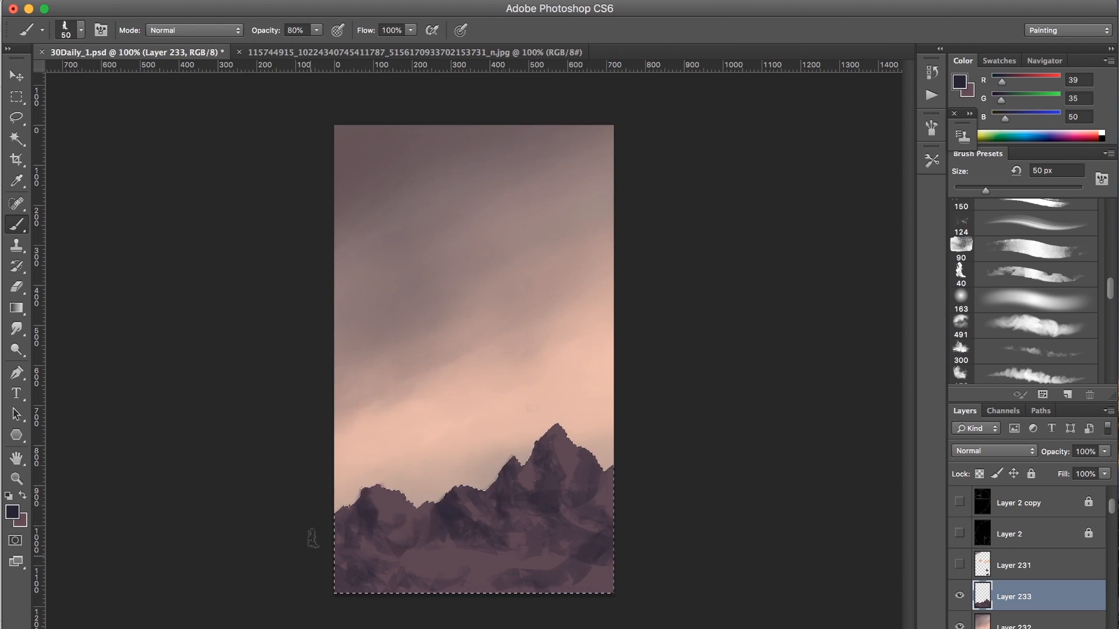
Cover the lower slopes and the valley between the left and middle peaks with dark strokes at 50 px
drag(446, 547, 411, 572)
drag(457, 555, 431, 571)
drag(405, 576, 386, 588)
drag(468, 543, 464, 570)
mouse_move(500, 550)
mouse_down()
mouse_move(488, 566)
mouse_move(590, 545)
mouse_move(612, 466)
mouse_move(583, 539)
mouse_up()
drag(620, 582, 585, 593)
drag(513, 579, 465, 582)
drag(432, 520, 447, 550)
mouse_move(432, 511)
mouse_down()
mouse_move(409, 525)
mouse_move(420, 503)
mouse_move(424, 552)
mouse_up()
drag(430, 559, 430, 575)
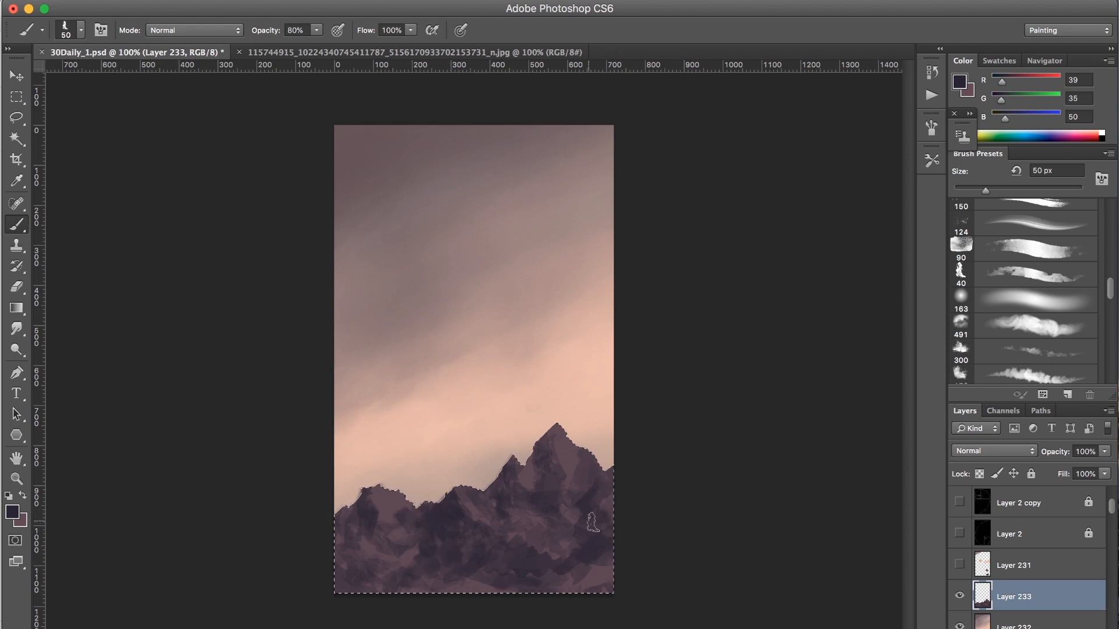
Sample the mauve from the middle ridge and repaint the lit slopes between the shadows at 100% opacity
alt+click(463, 487)
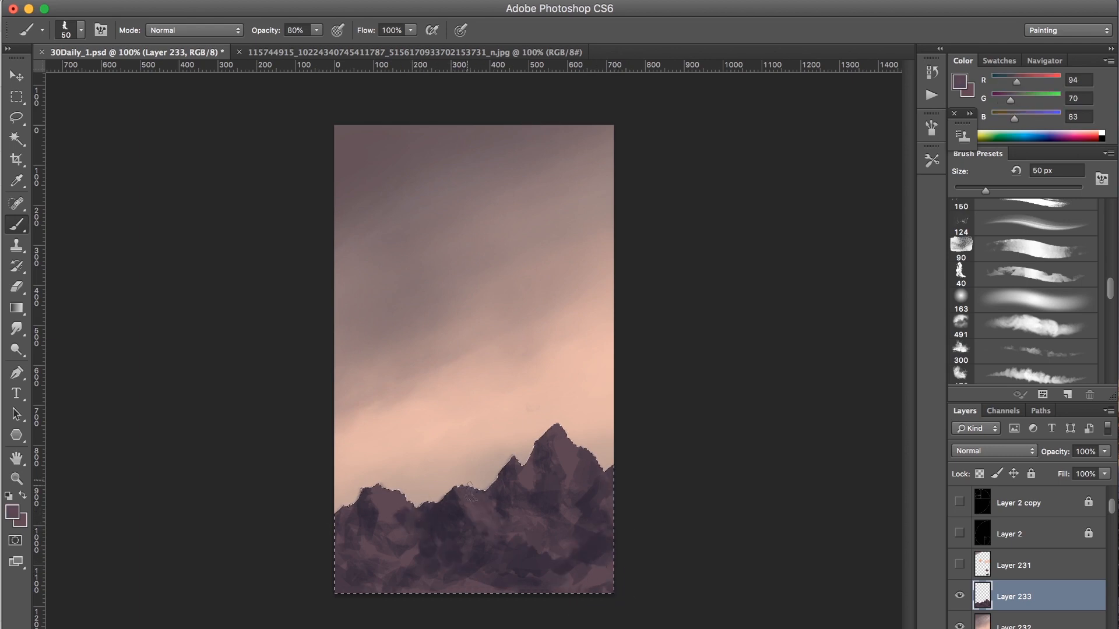
key(0)
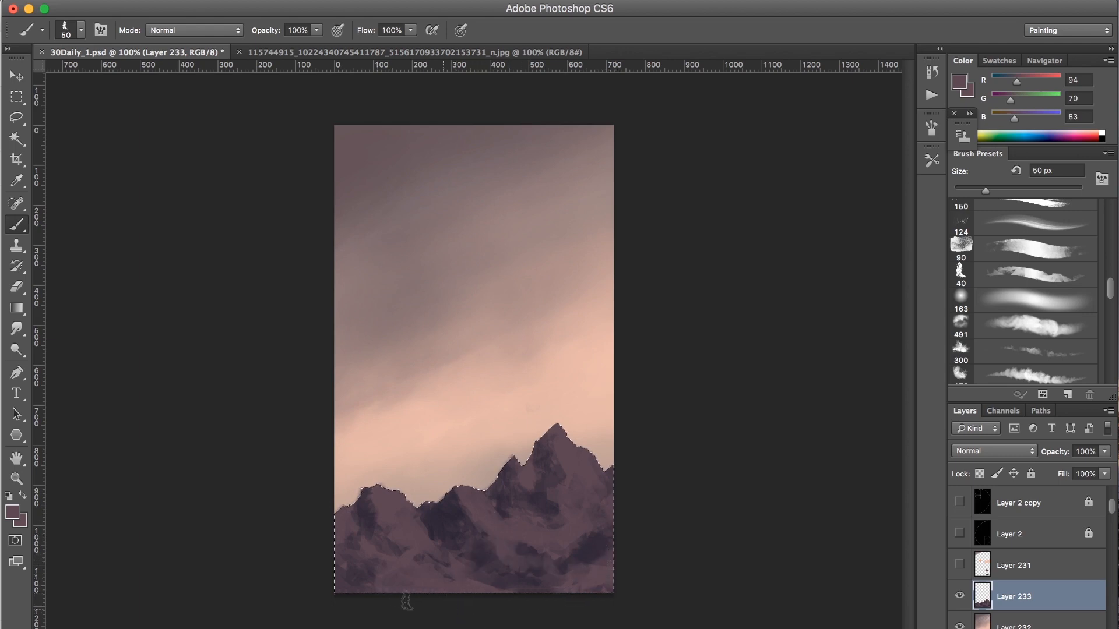
Sample the peach swatch from Layer 231, hide that layer, and lighten the foreground colour to #f9d2c1
click(963, 566)
click(963, 567)
click(963, 570)
click(961, 565)
alt+click(536, 307)
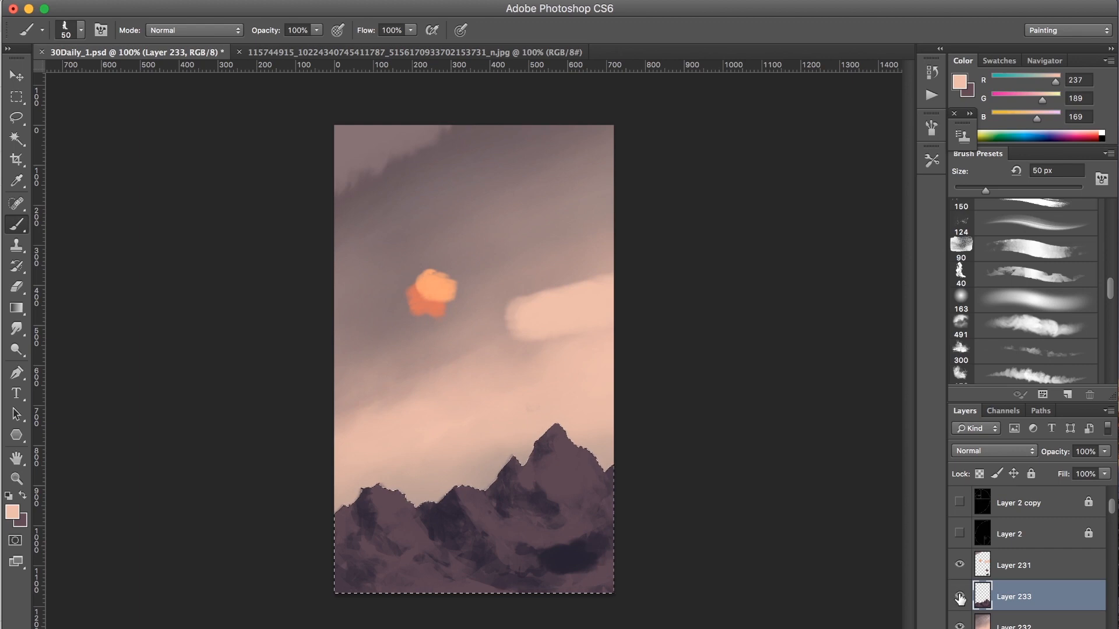
click(959, 565)
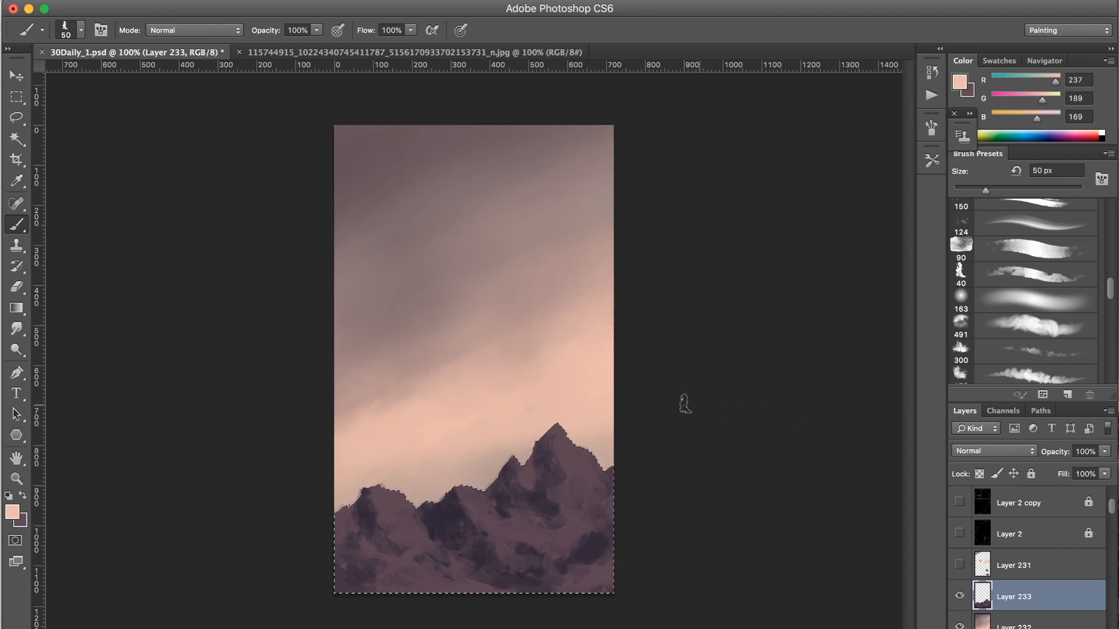
click(969, 86)
drag(650, 149, 637, 139)
click(957, 127)
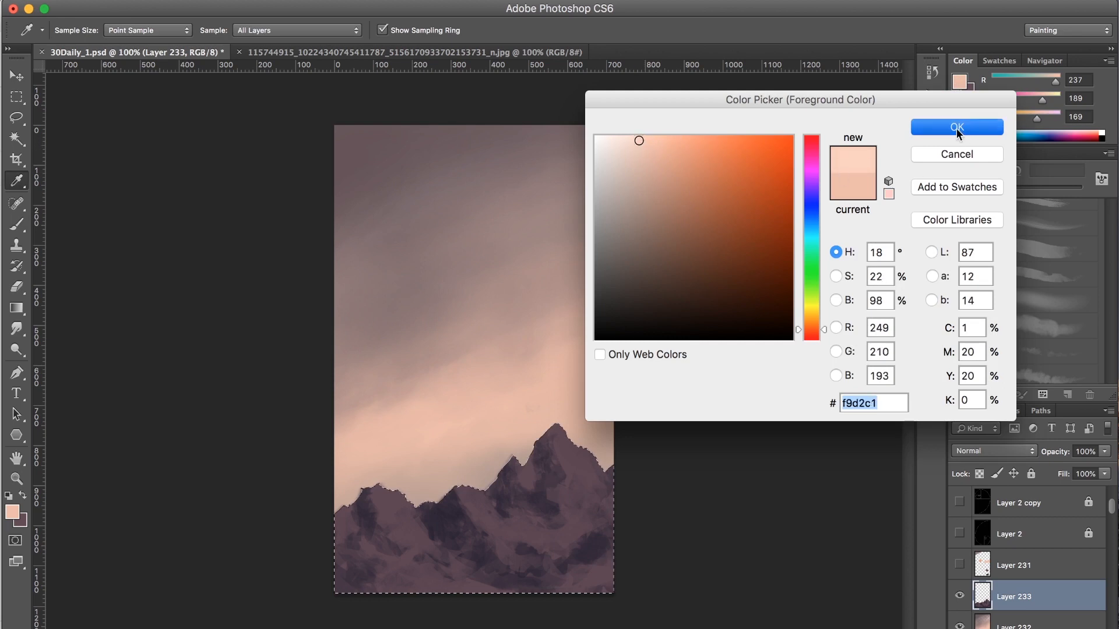
Paint pale peach highlights on the lit faces of the peaks with the textured brush, at 20 to 35 px
key(b)
key(bracketleft)
key(bracketleft)
key(bracketleft)
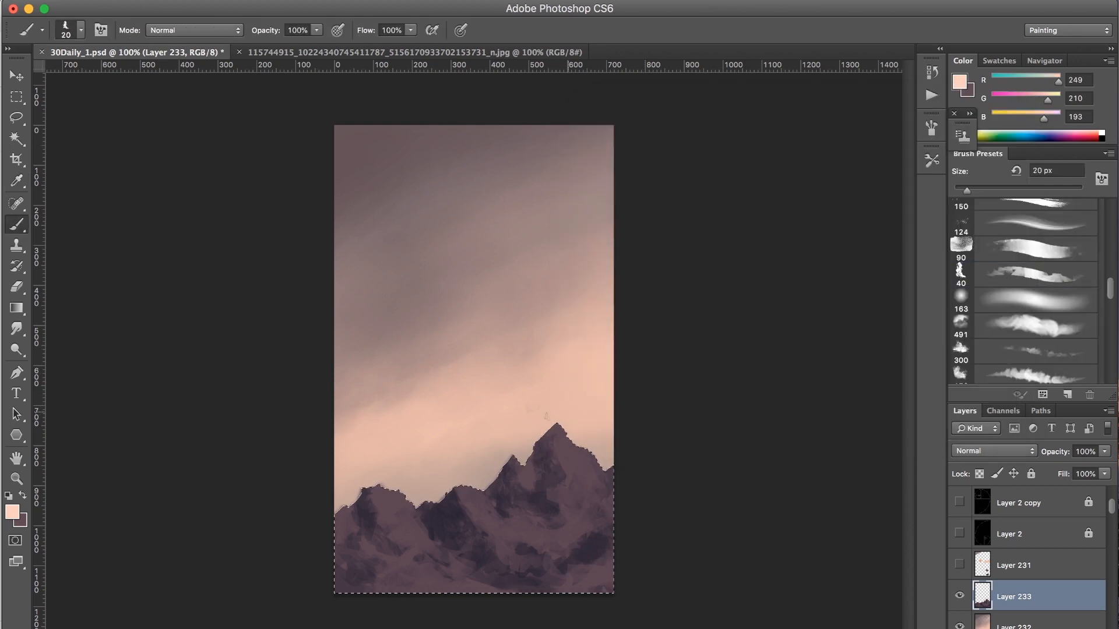
key(bracketright)
key(bracketright)
key(bracketright)
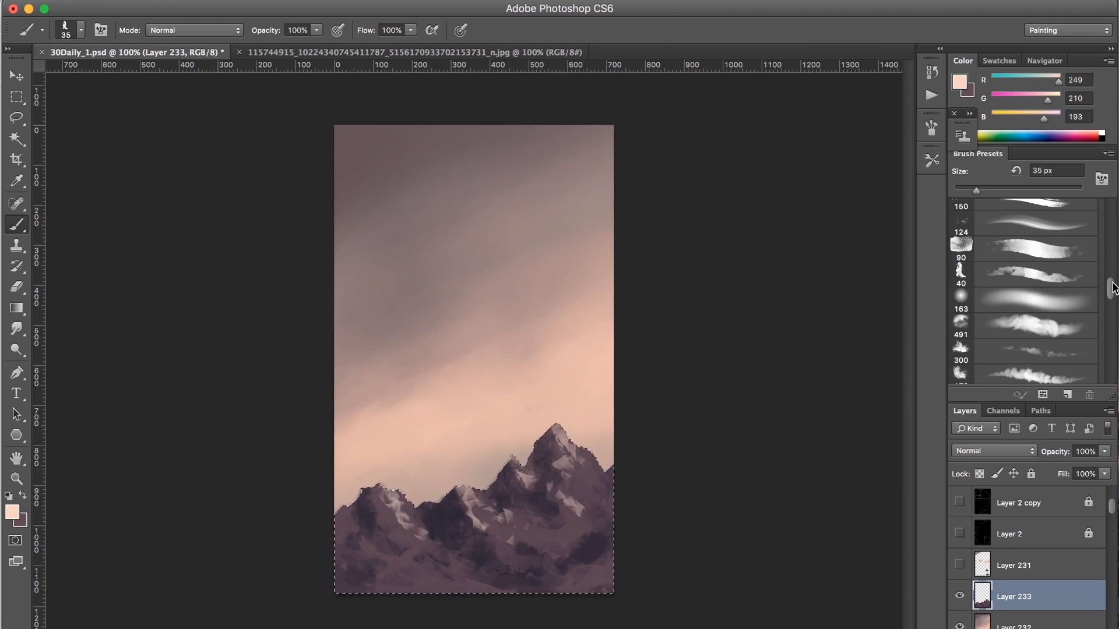
Add highlights with the textured 90 px preset, at 40 px on the left peak and as fine 10 px lines below the main peak
click(1062, 257)
key(bracketleft)
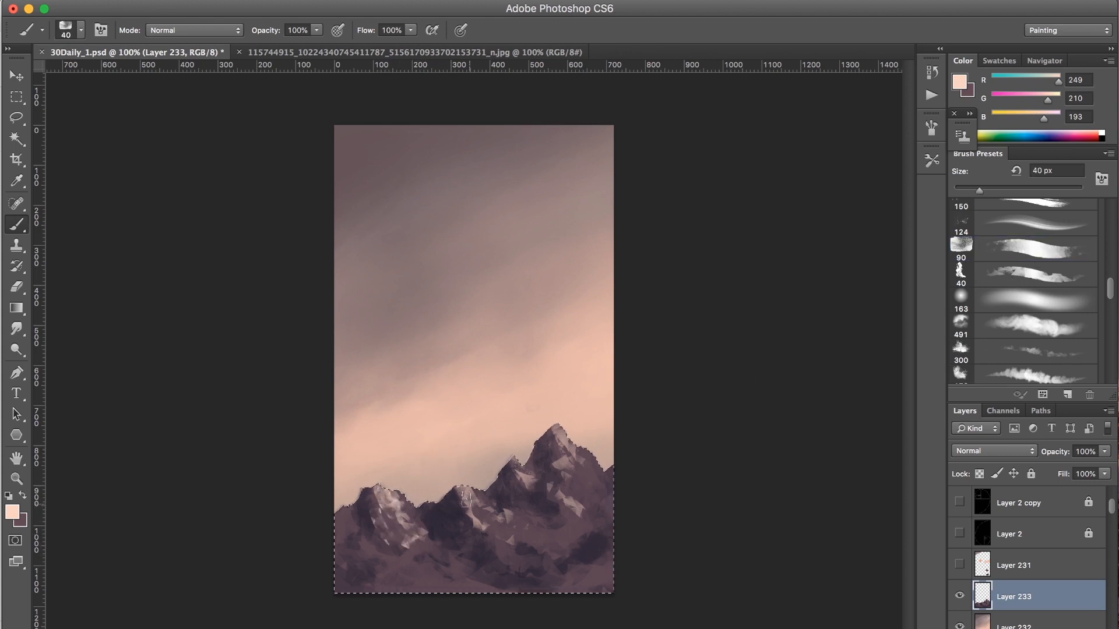
key(bracketleft)
key(bracketleft)
key(bracketleft)
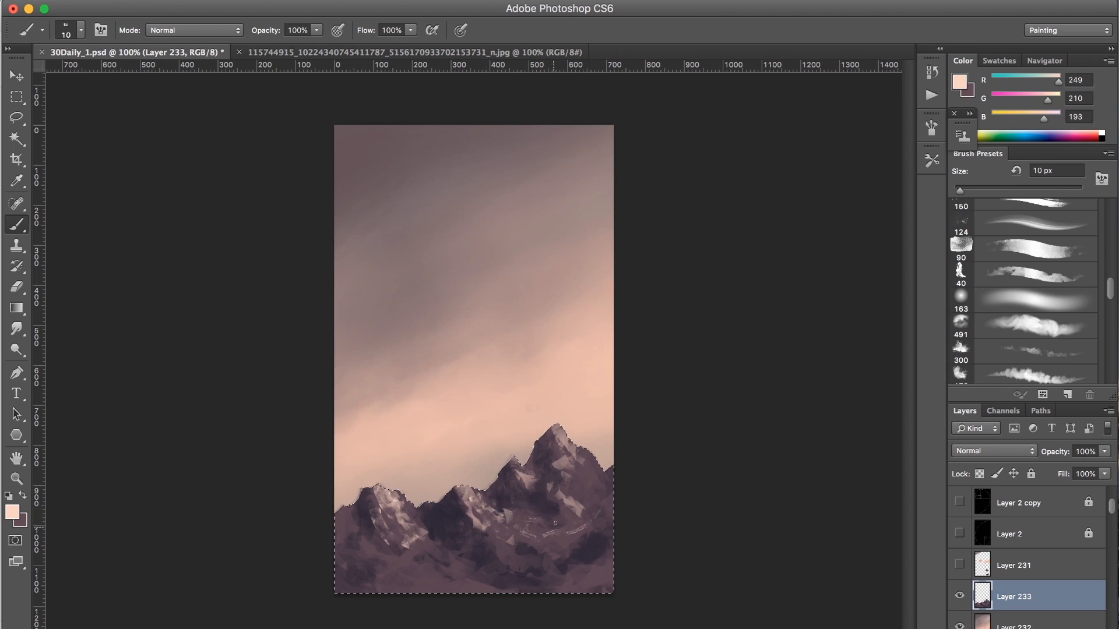
Strengthen the highlights with curved peach strokes sweeping down the left mountain's slopes, at 20 to 35 px
key(bracketright)
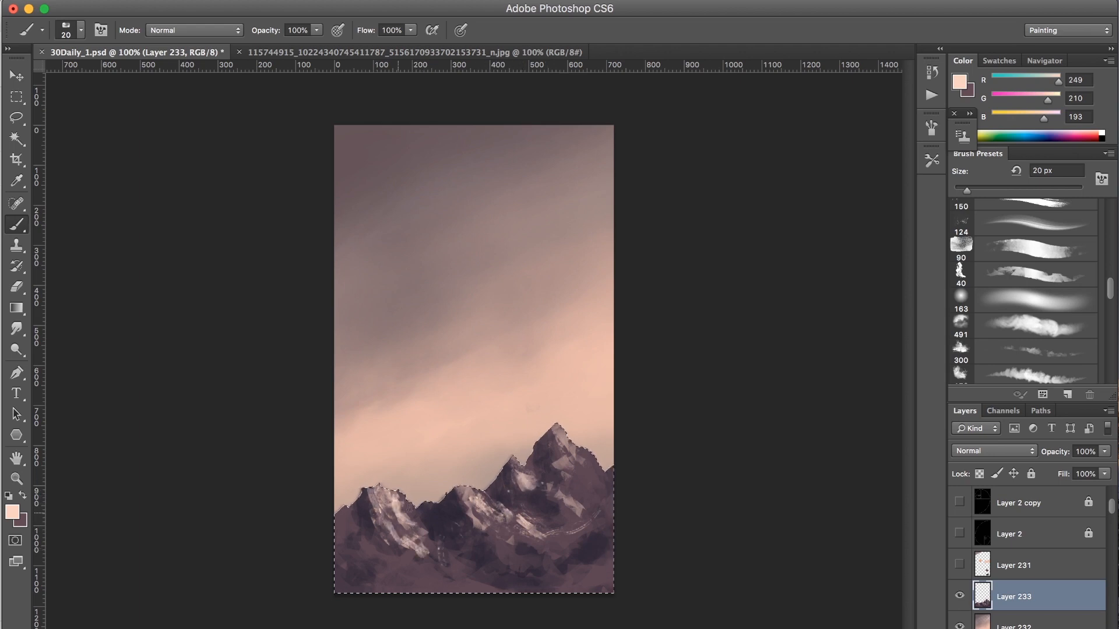
key(bracketright)
key(bracketright)
key(bracketright)
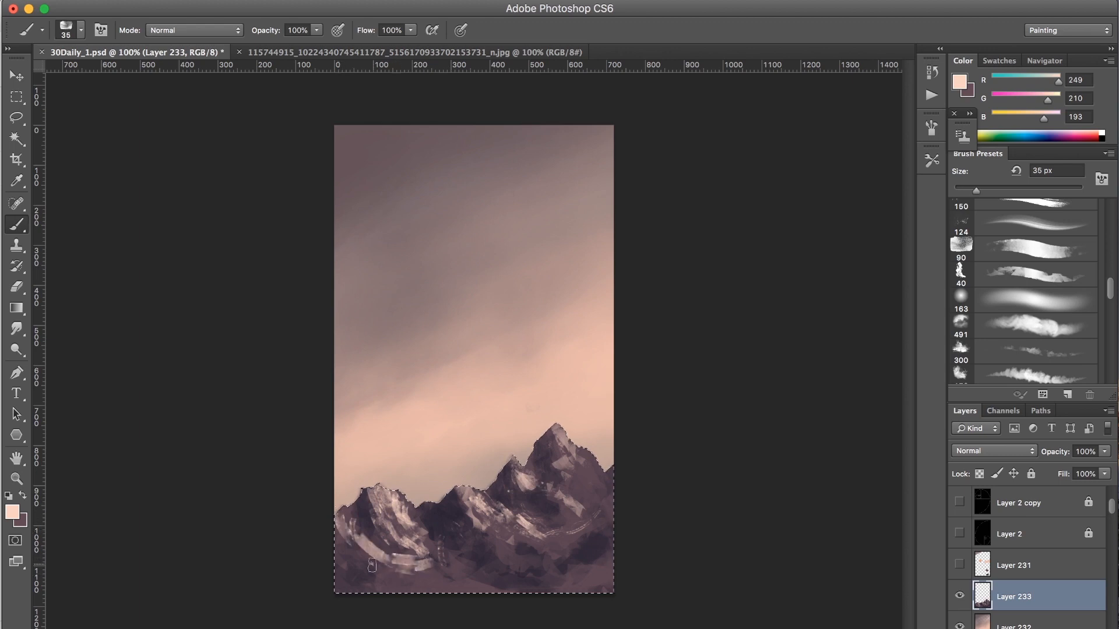
Extend the peach highlights across the middle and right mountains' slopes with the textured brush, reducing it to 20 px
key(bracketleft)
key(bracketleft)
key(bracketleft)
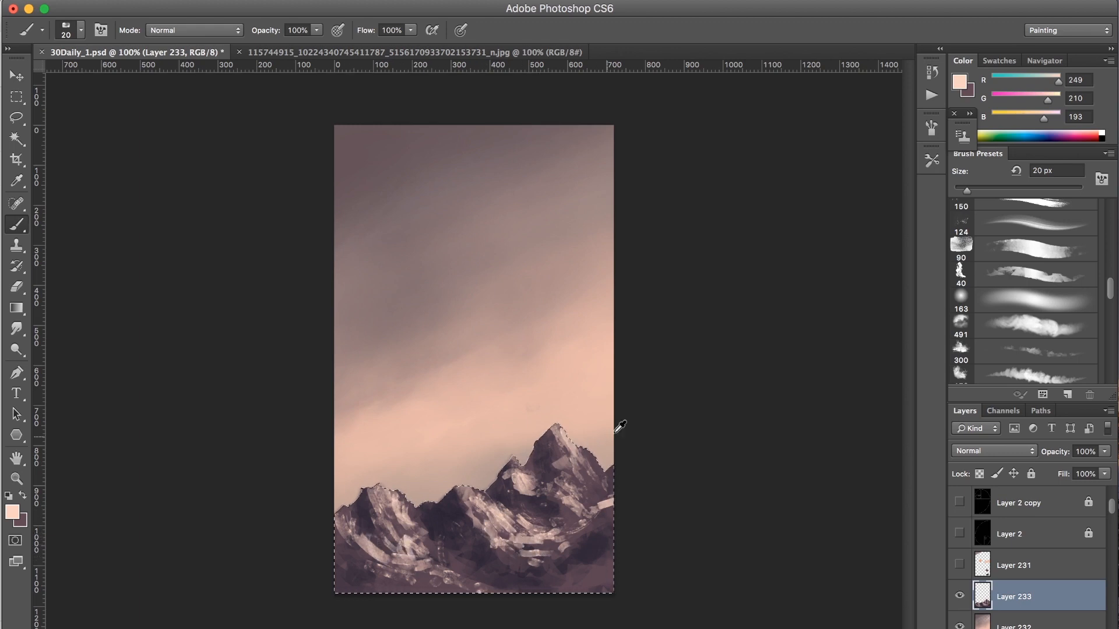
Sample a pale highlight tone from the mountains and shift the foreground colour to a blue-grey of RGB 148, 154, 165
alt+click(571, 434)
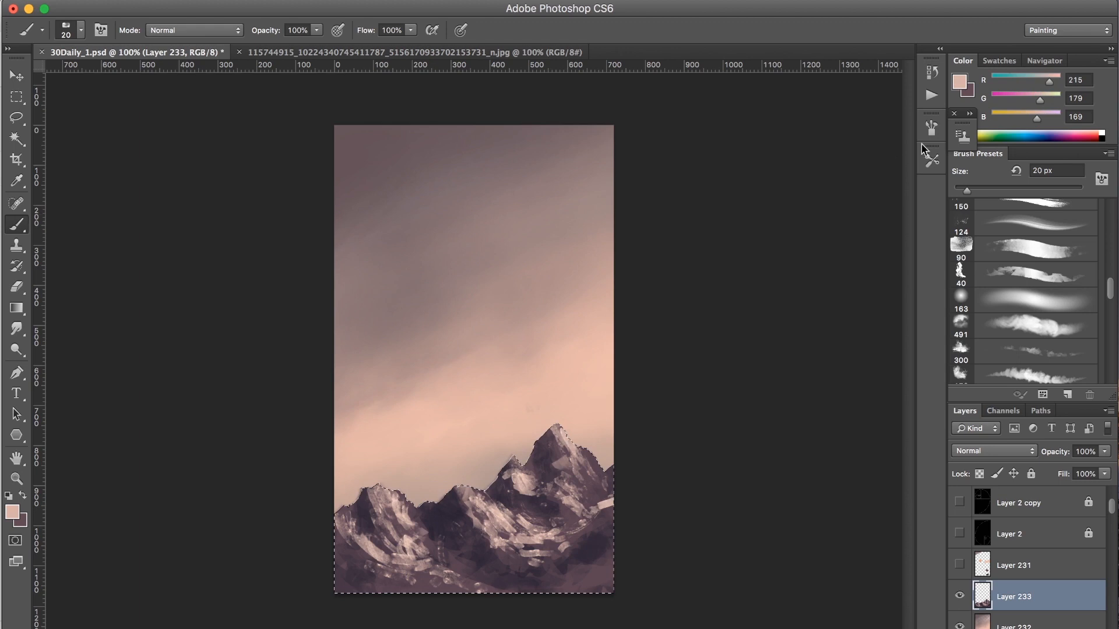
alt+click(607, 507)
click(959, 83)
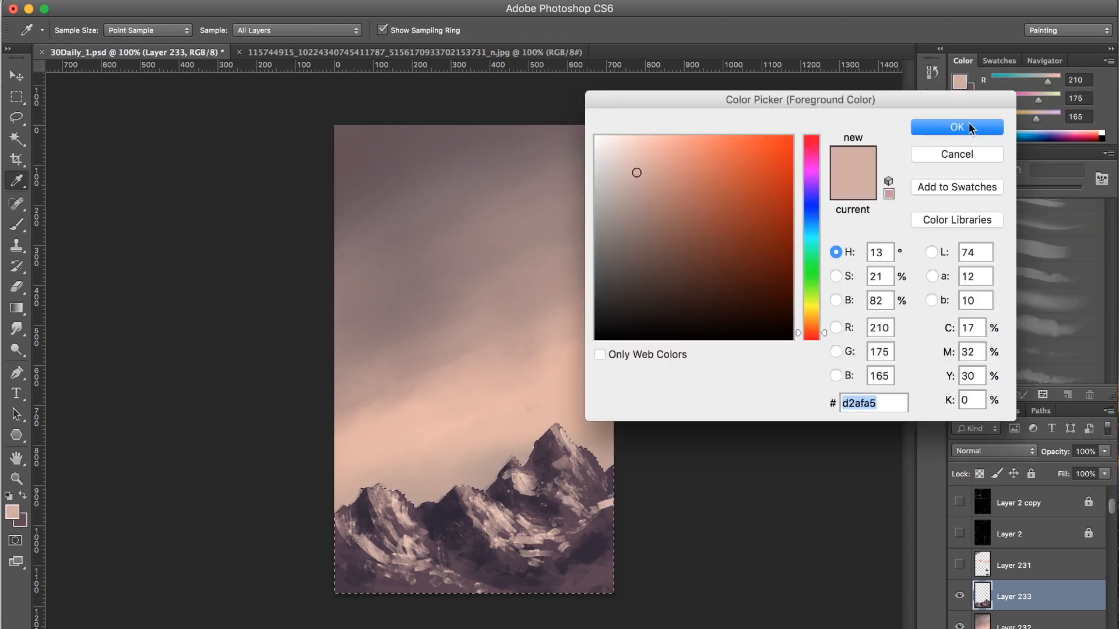
click(997, 126)
drag(1048, 82, 1030, 90)
click(1031, 83)
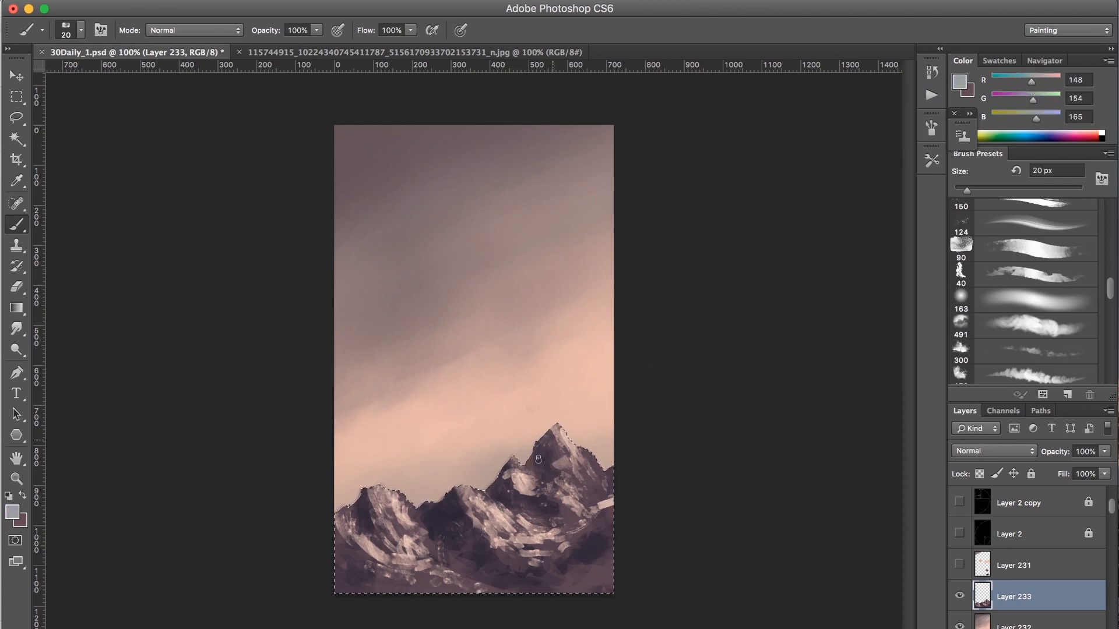
Paint blue-grey reflected-light strokes at 20 px into the shadowed faces of all the mountains, redoing the first strokes beside the main peak
mouse_move(535, 464)
mouse_down()
mouse_move(548, 473)
mouse_move(535, 514)
mouse_move(540, 504)
mouse_up()
key(super+alt+z)
key(super+alt+z)
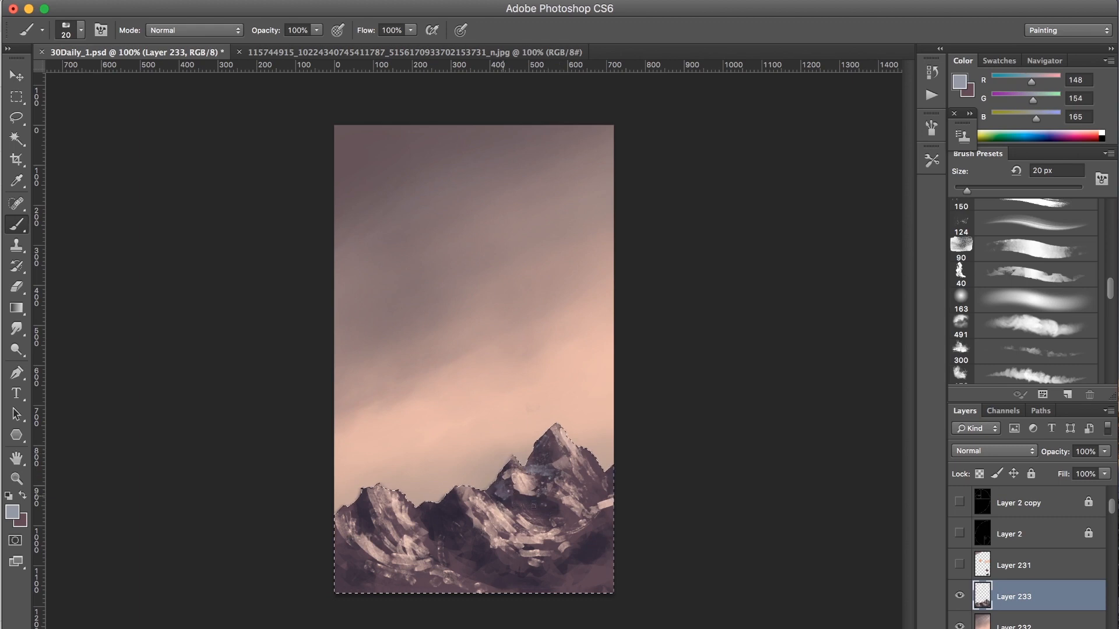
mouse_move(549, 502)
mouse_down()
mouse_move(595, 511)
mouse_move(600, 522)
mouse_move(573, 548)
mouse_up()
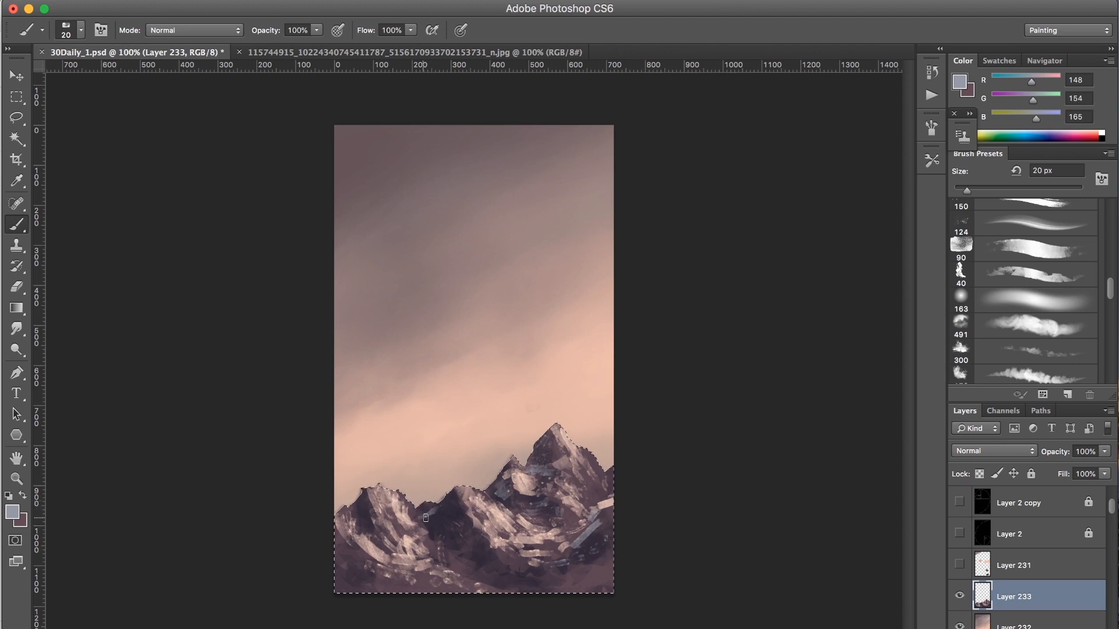
drag(444, 515, 433, 524)
drag(441, 526, 431, 532)
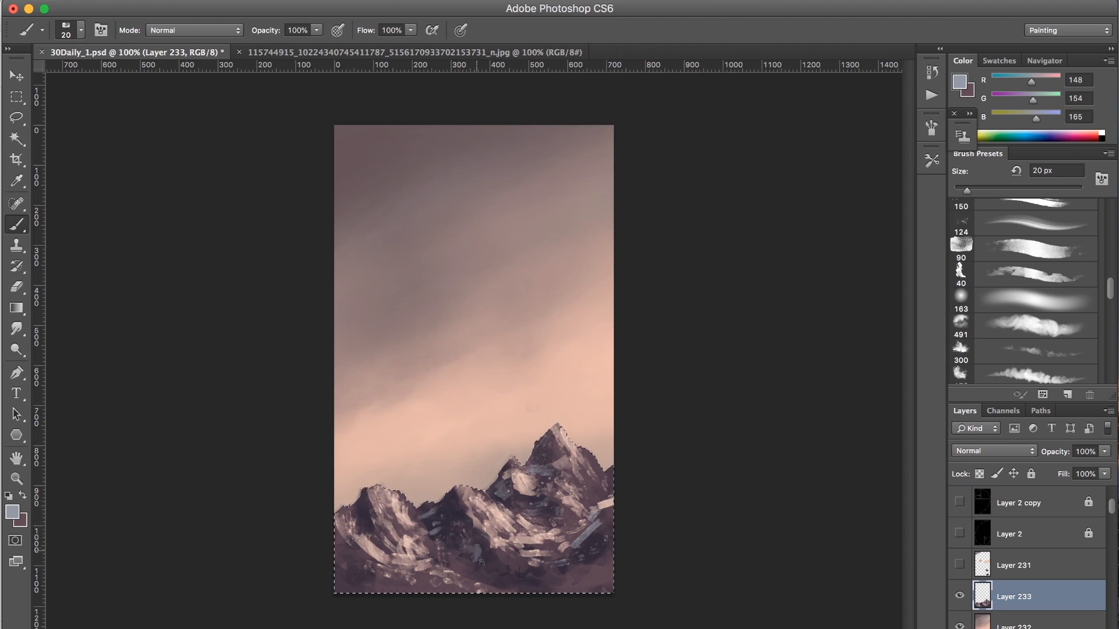
drag(357, 503, 371, 534)
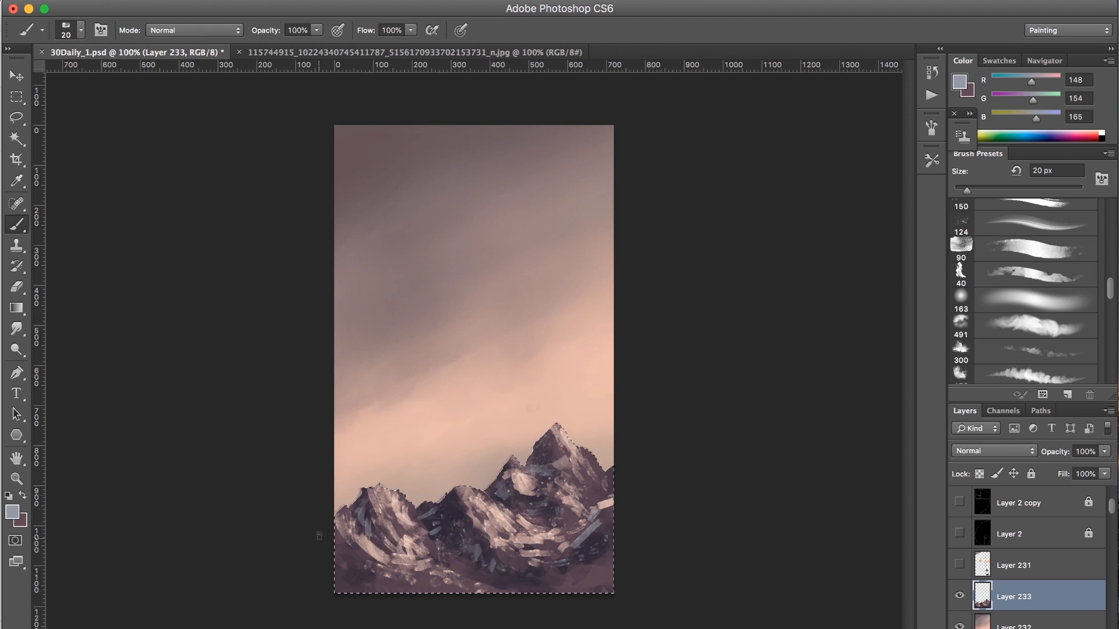
drag(350, 579, 368, 578)
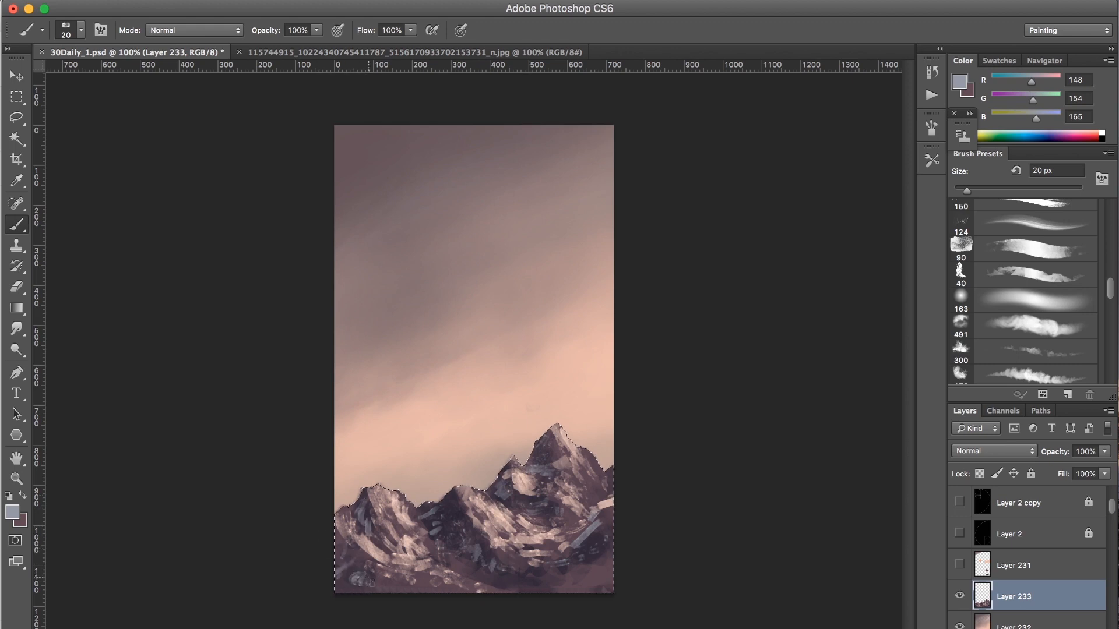
Sample the dark purple of the middle mountain and paint shadow accents over the slopes, varying the brush between 40 and 10 px
alt+click(455, 502)
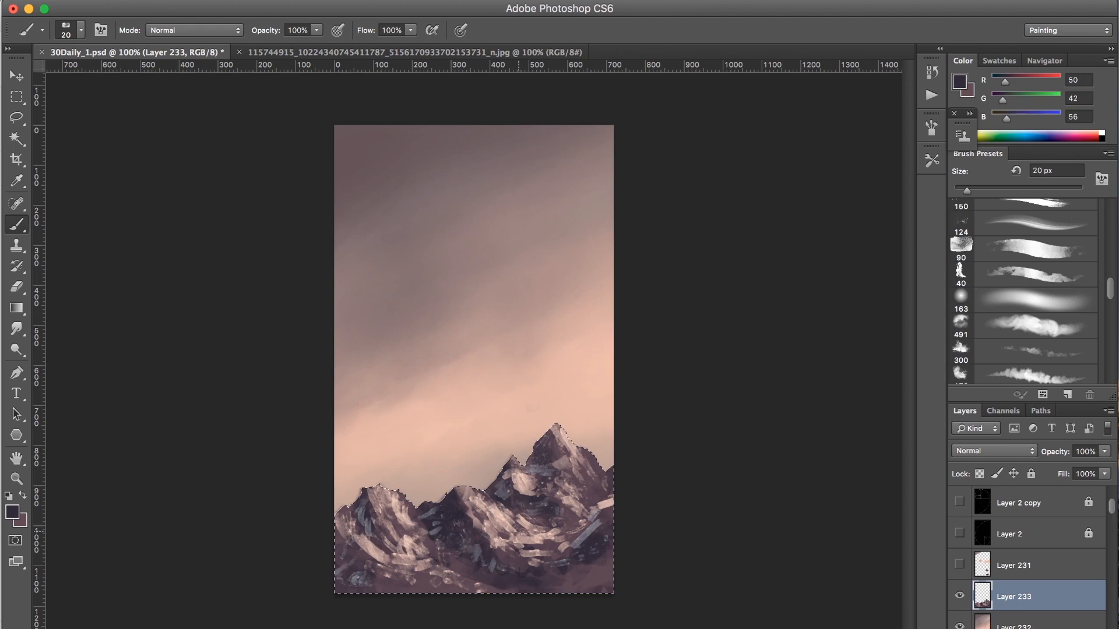
key(bracketright)
key(bracketright)
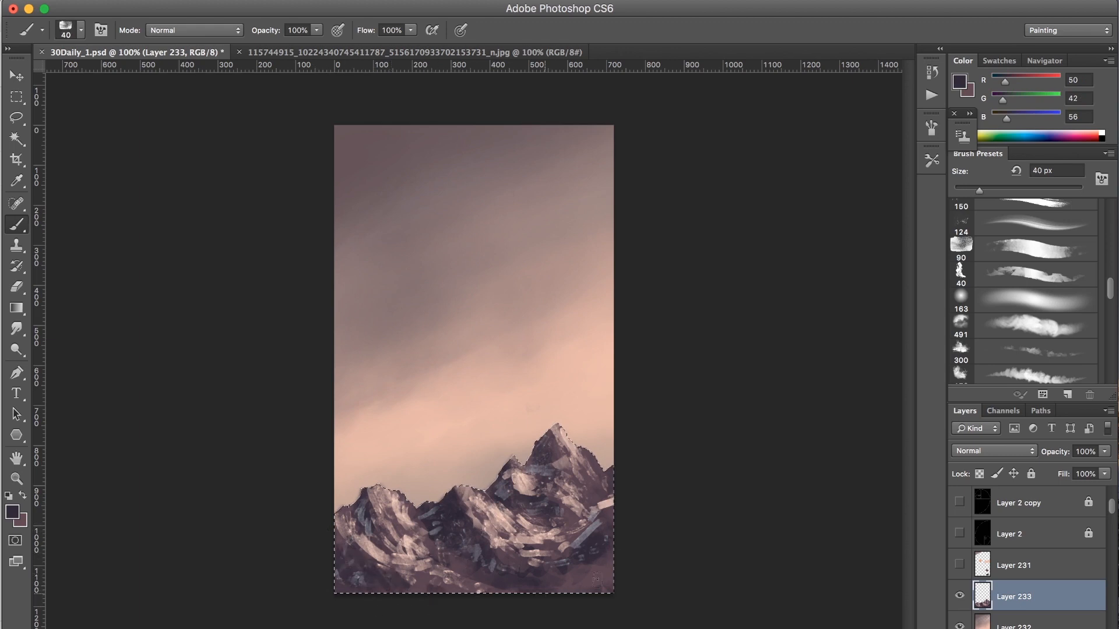
key(bracketleft)
key(bracketleft)
key(bracketleft)
key(bracketleft)
key(bracketleft)
key(bracketleft)
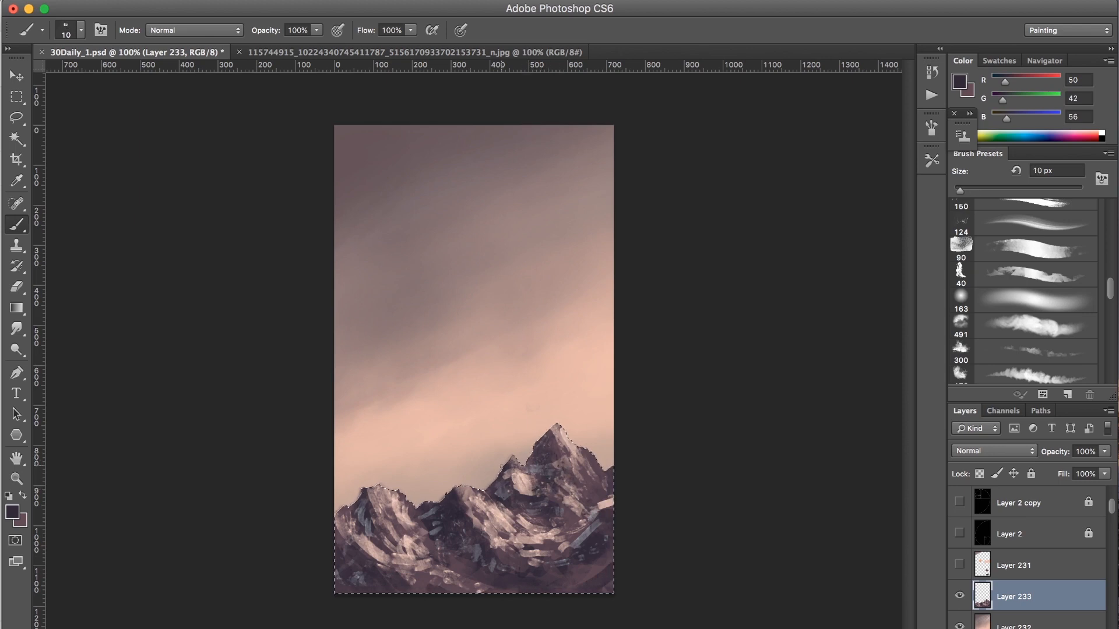
Refine the rock crevices and break up the highlights with dark purple strokes at 7 to 25 px
key(bracketleft)
key(bracketleft)
key(bracketleft)
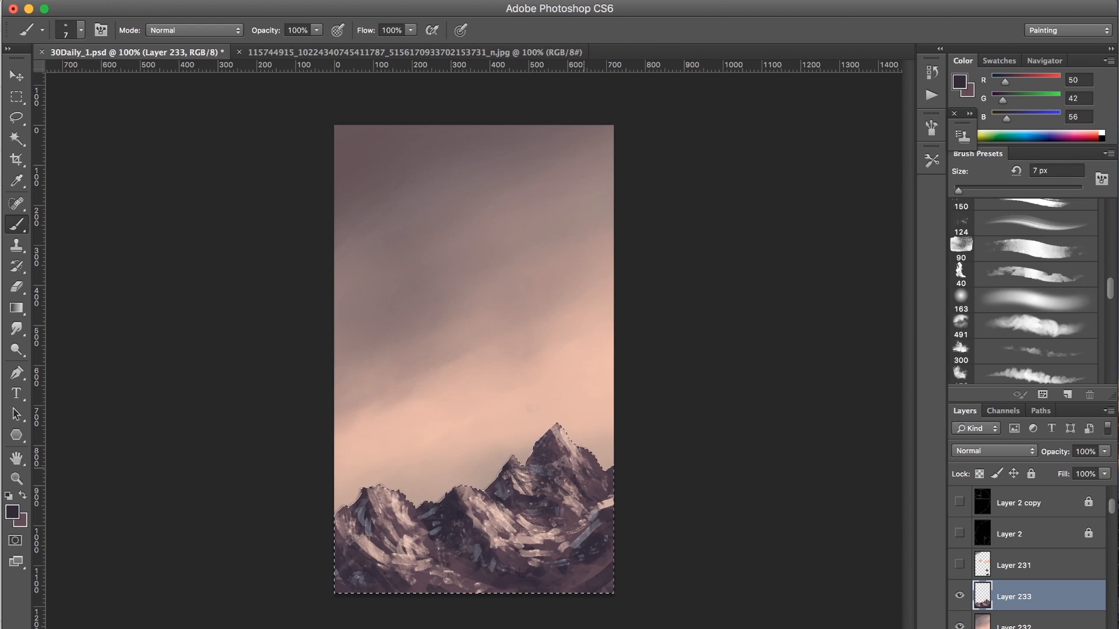
key(bracketright)
key(bracketright)
key(bracketright)
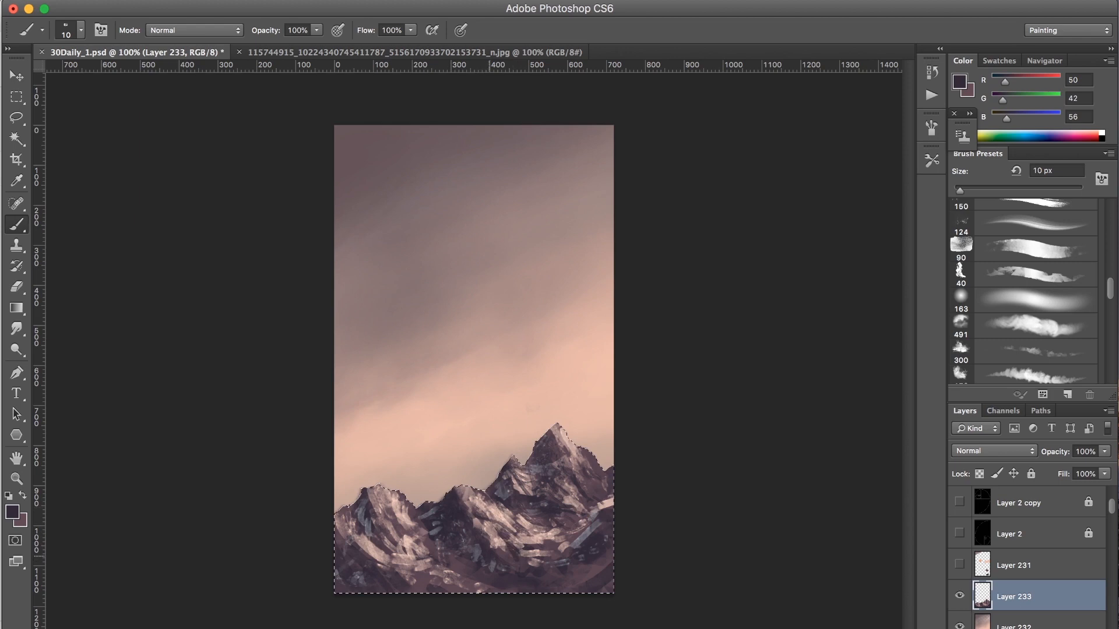
key(bracketright)
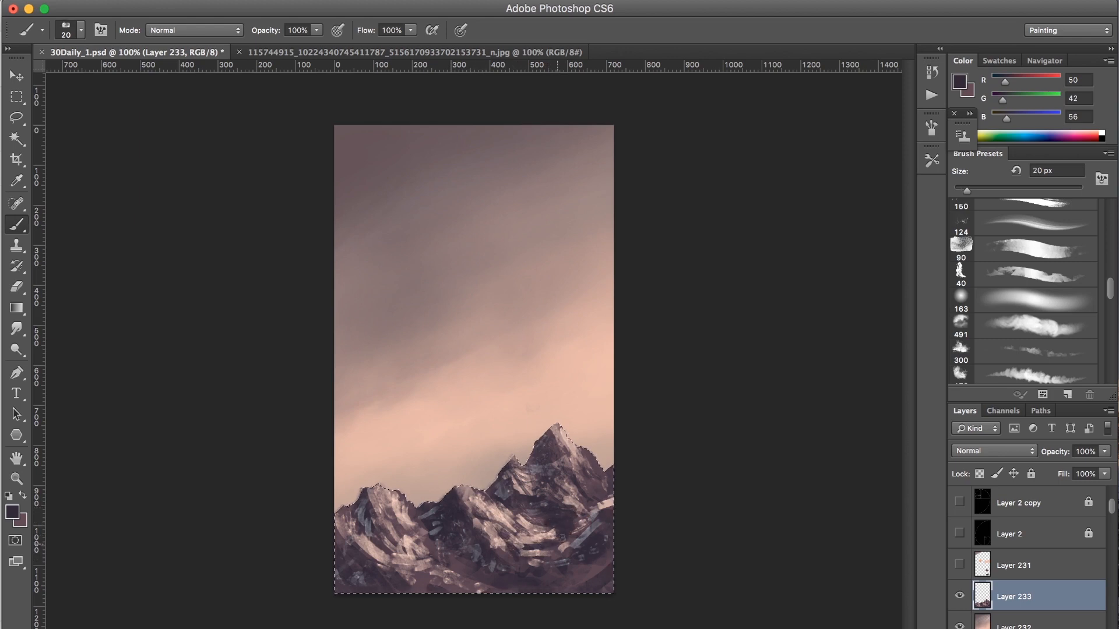
key(bracketleft)
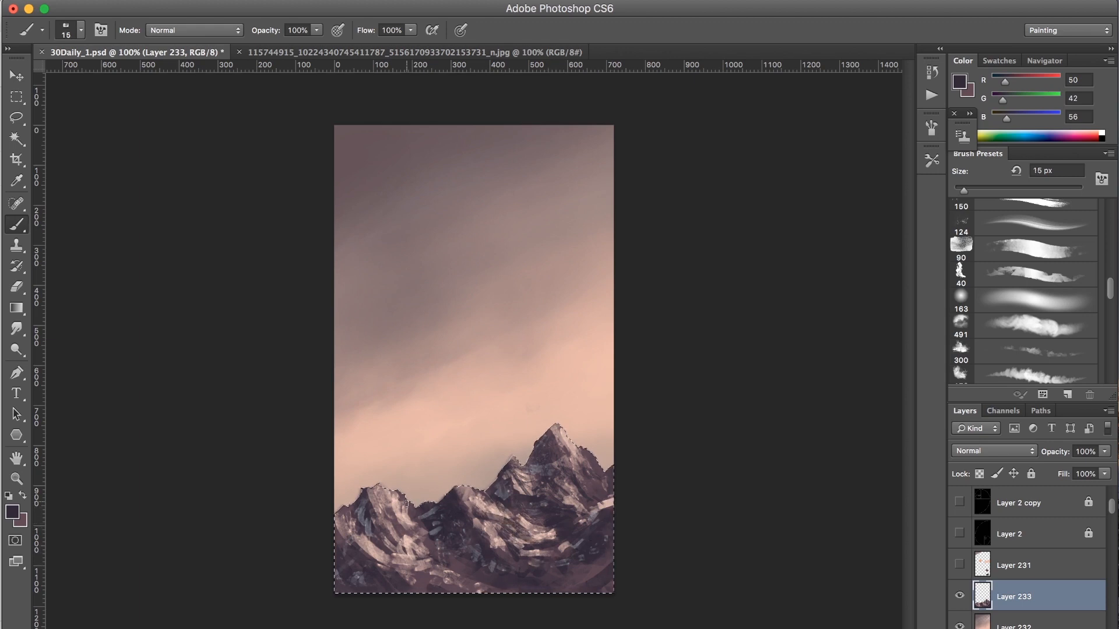
key(bracketright)
key(bracketright)
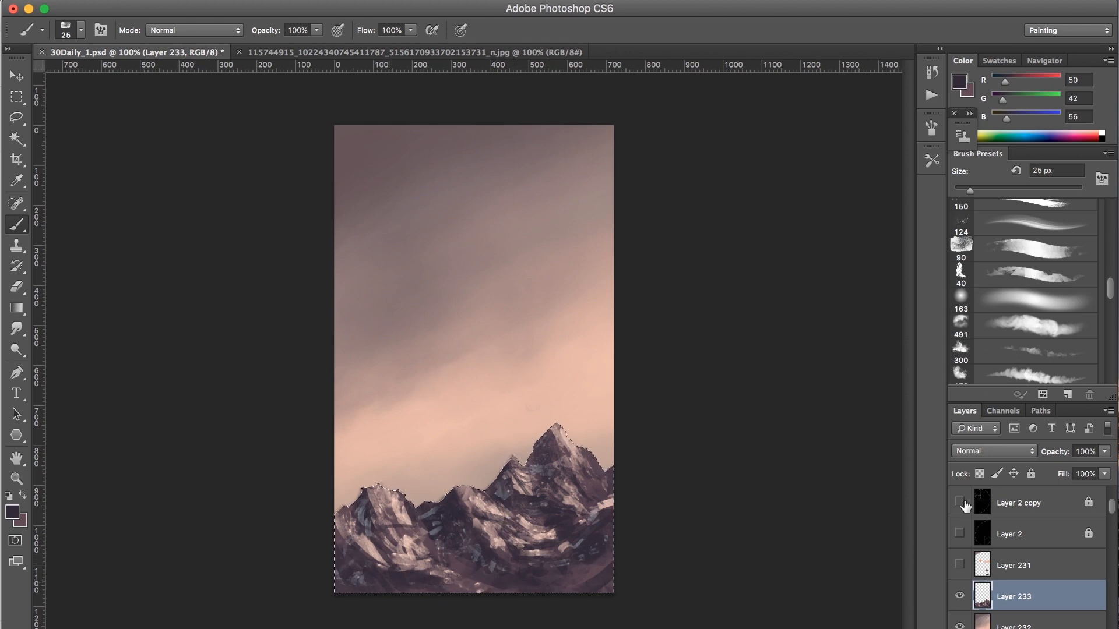
Glaze the lower slopes with sampled dark purples on a new layer, using the 491 px textured preset reduced to 200 px at 20% opacity
click(1023, 323)
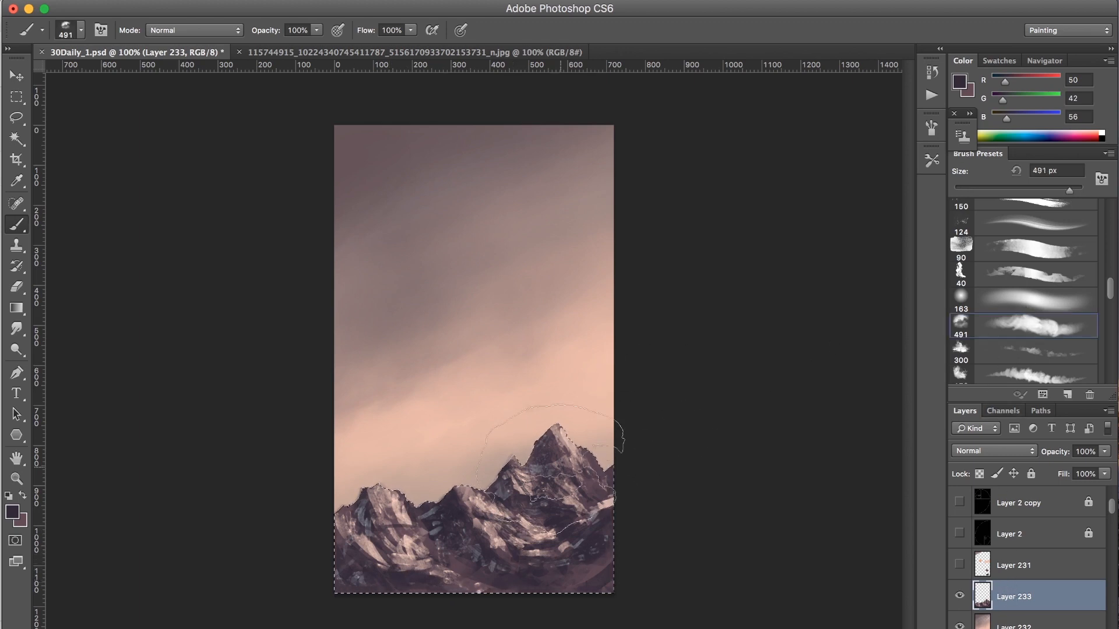
alt+click(608, 468)
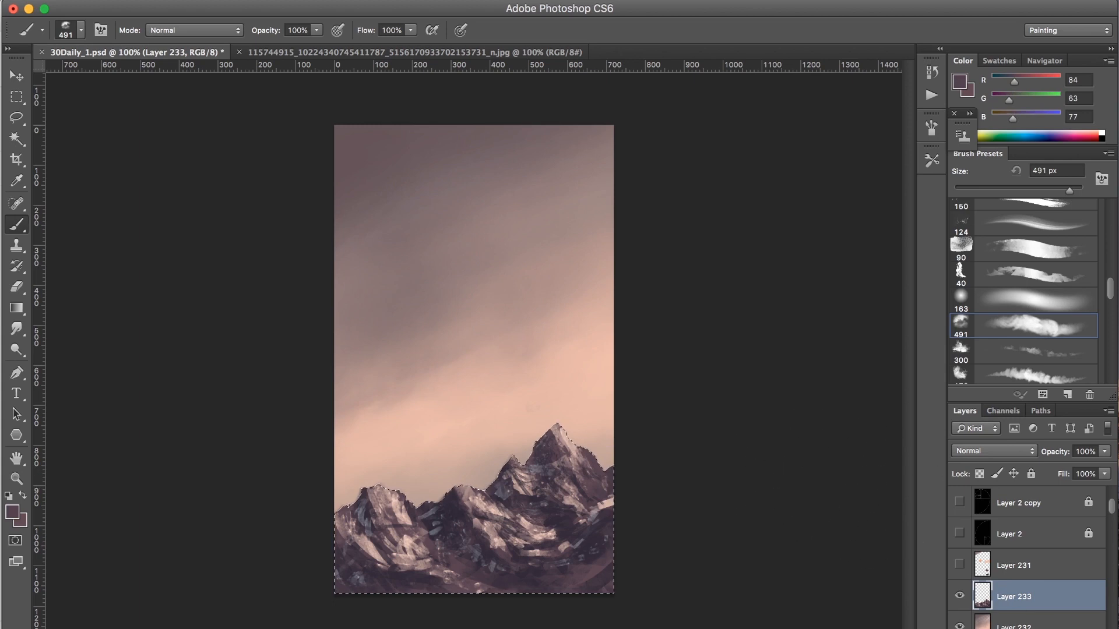
key(super+alt+shift+n)
key(bracketleft)
key(bracketleft)
key(bracketleft)
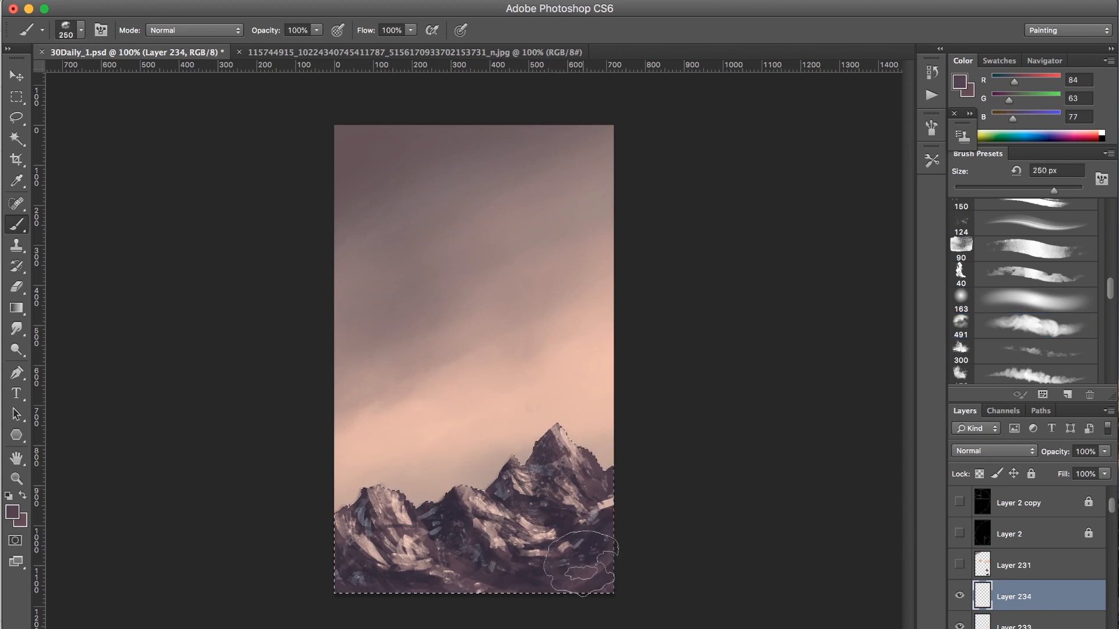
key(2)
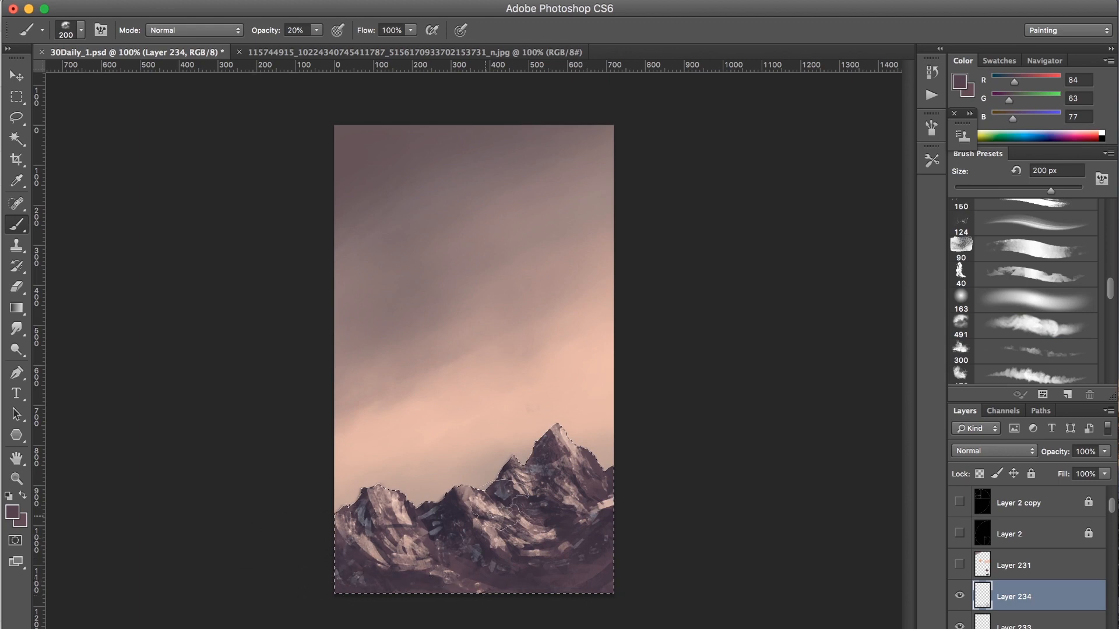
alt+click(462, 500)
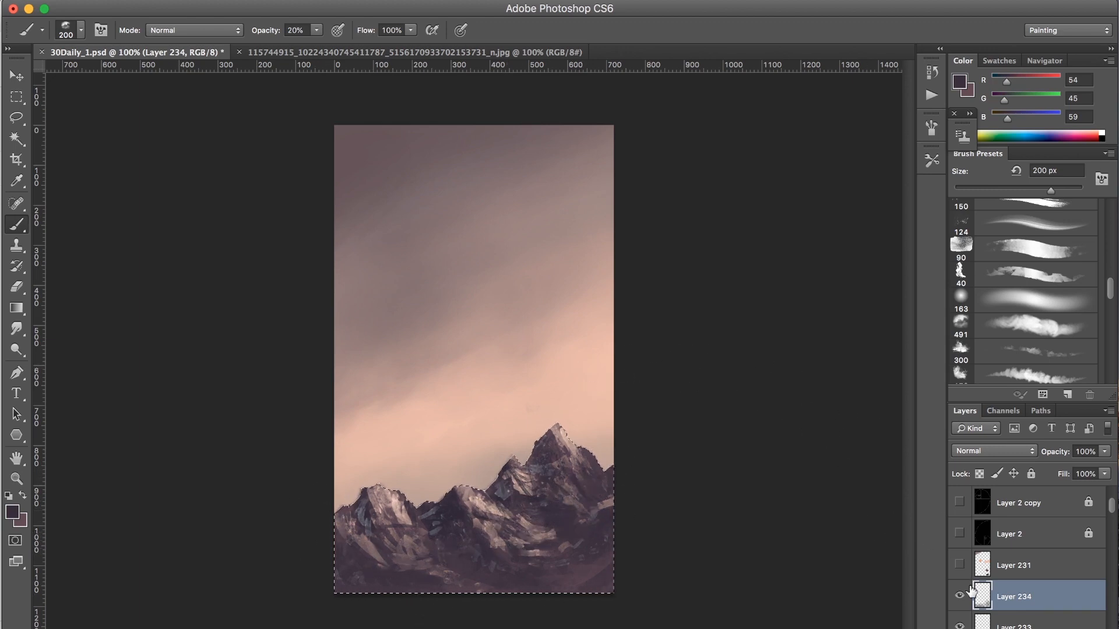
Try out the blend modes, including Lighten, Overlay, Vivid Light and Divide, on Layer 234 and return it to Normal
key(v)
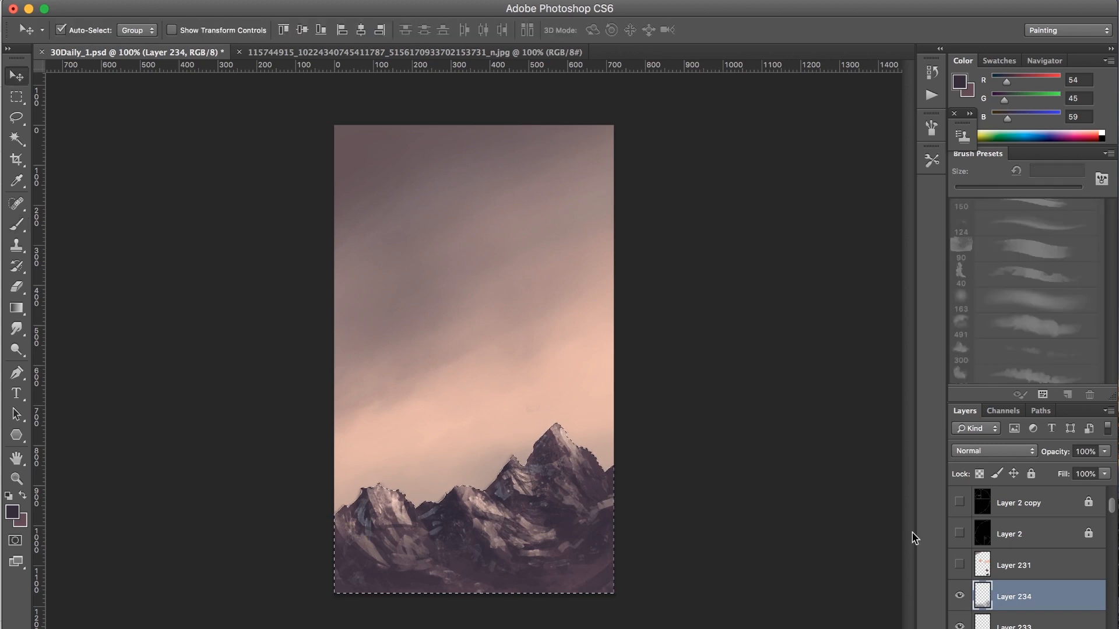
key(shift+plus)
key(shift+plus)
key(shift+plus)
key(shift+plus)
key(shift+plus)
key(shift+plus)
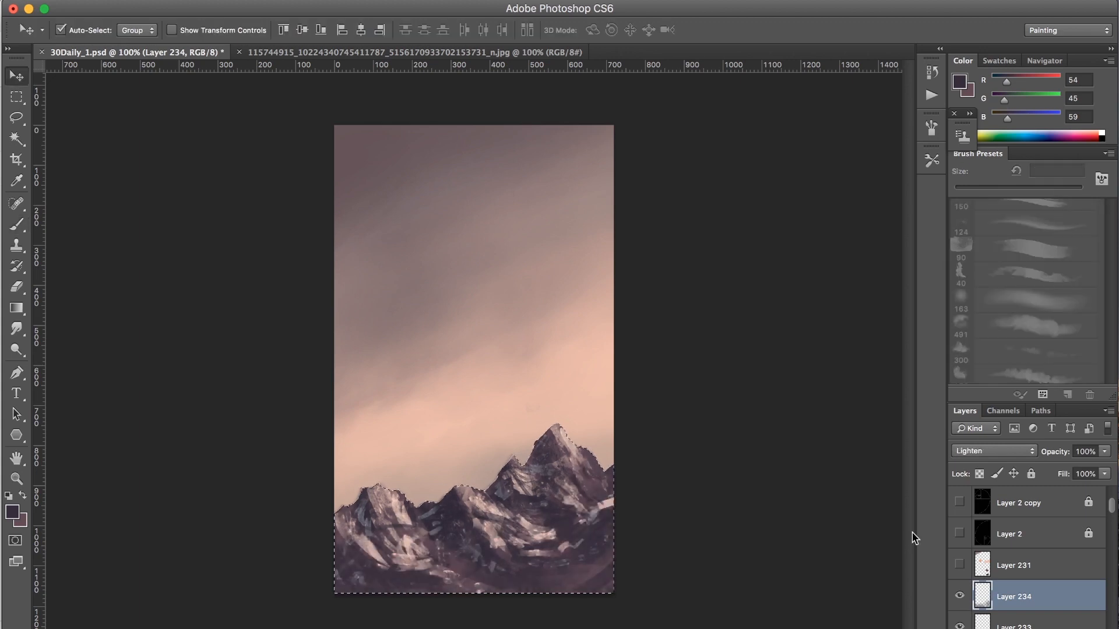
key(shift+plus)
key(shift+plus)
key(shift+plus)
key(shift+plus)
key(shift+plus)
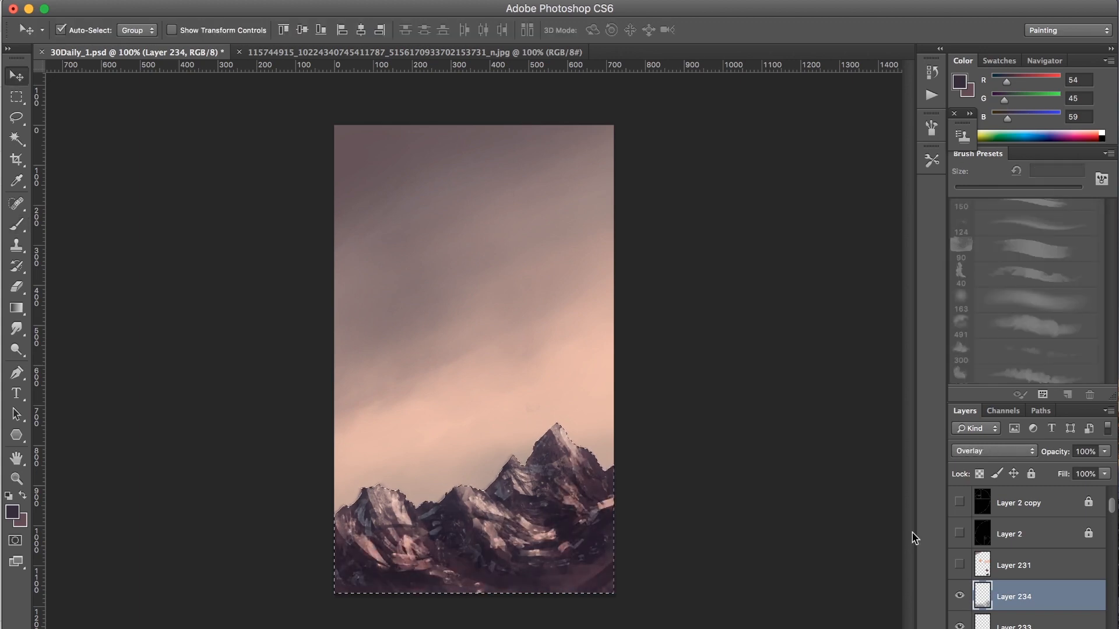
key(shift+plus)
key(shift+plus)
key(shift+plus)
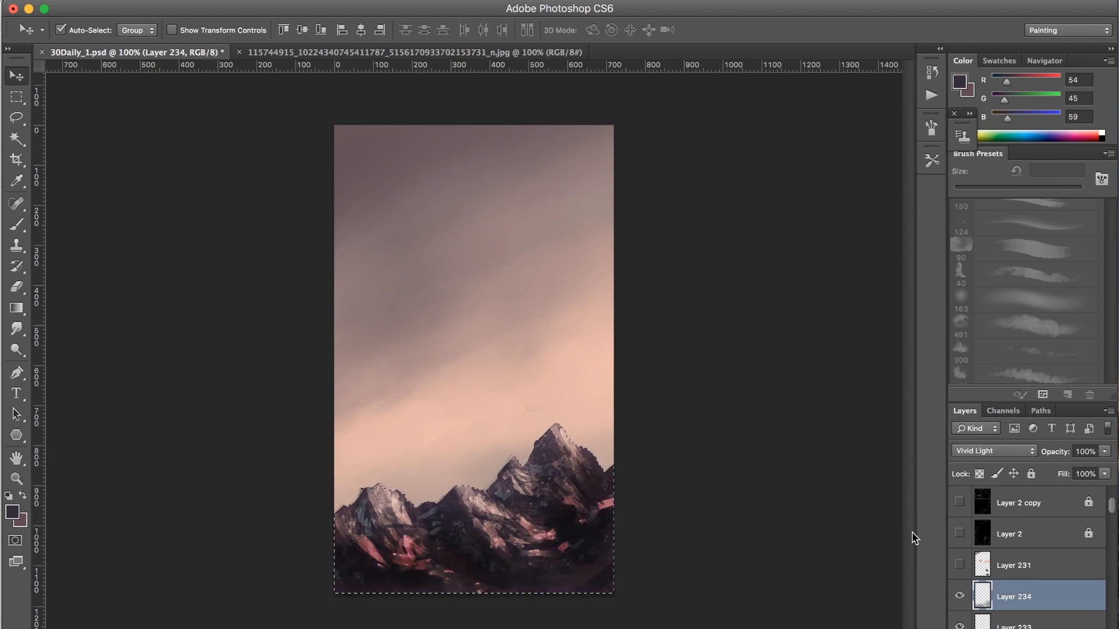
key(shift+plus)
key(shift+plus)
key(shift+plus)
key(shift+plus)
key(shift+plus)
key(shift+plus)
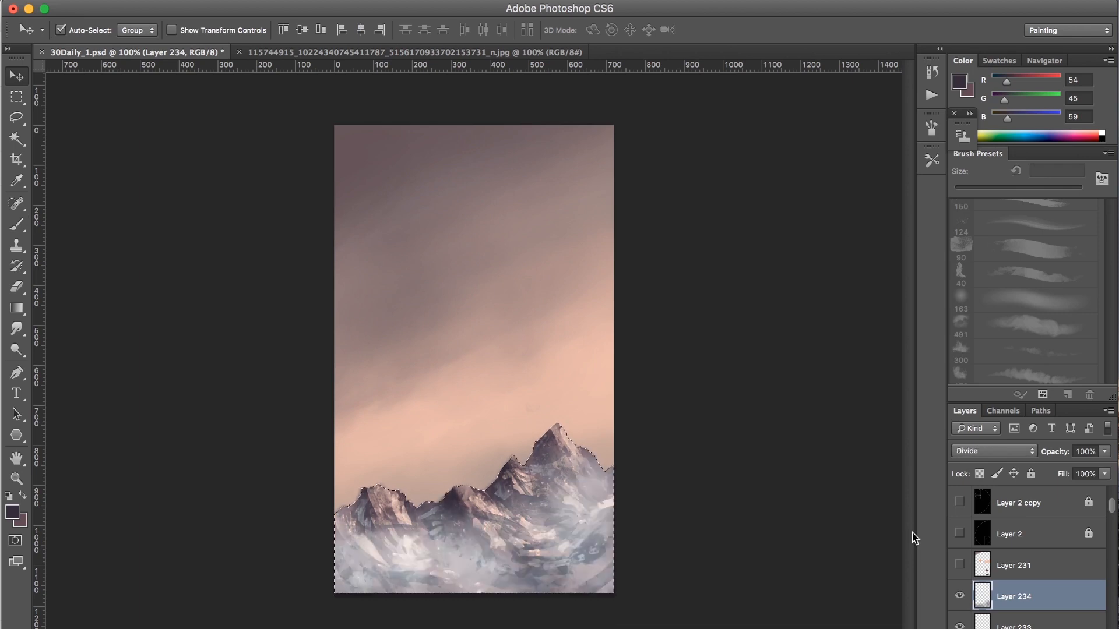
key(shift+plus)
key(shift+plus)
key(shift+plus)
key(shift+plus)
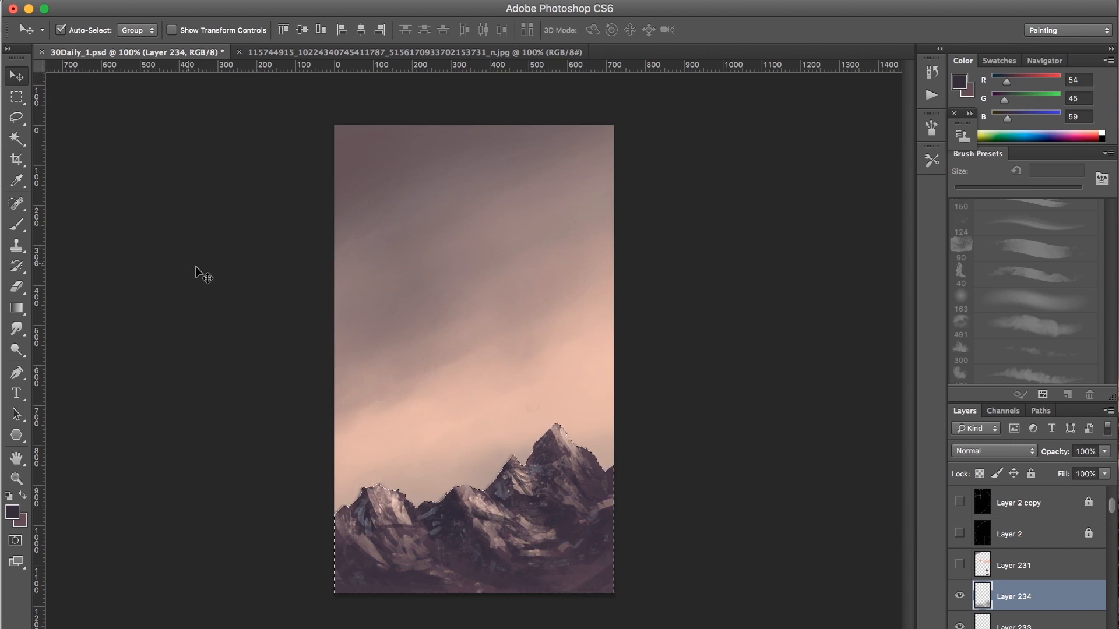
Clear the mountain selection and lower the opacity of Layer 234 to 50%
key(b)
click(25, 75)
click(300, 254)
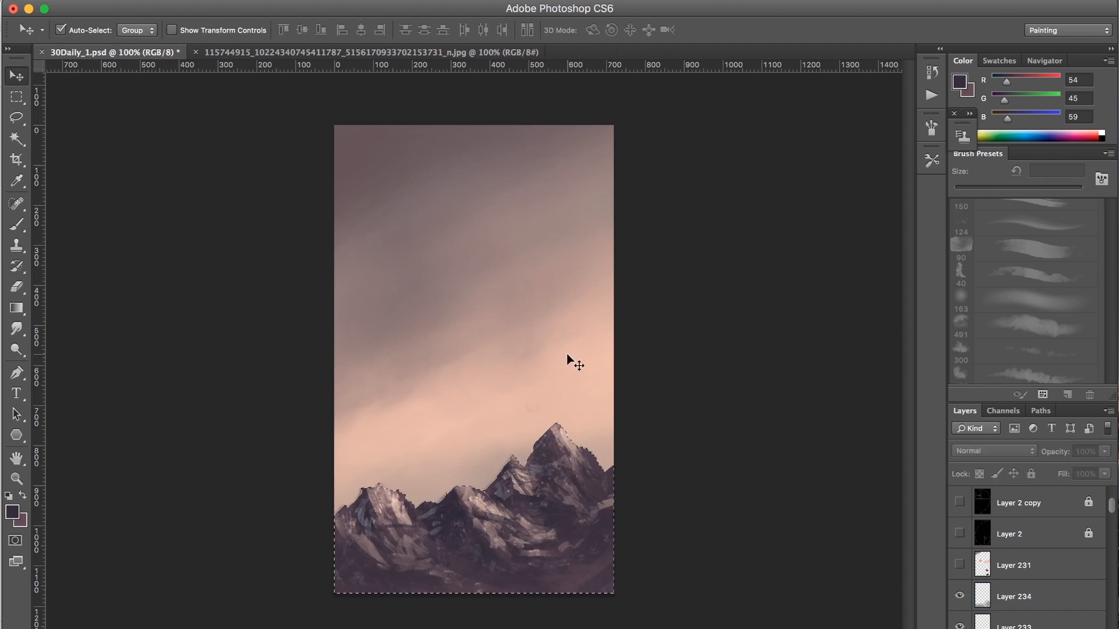
click(21, 98)
click(307, 247)
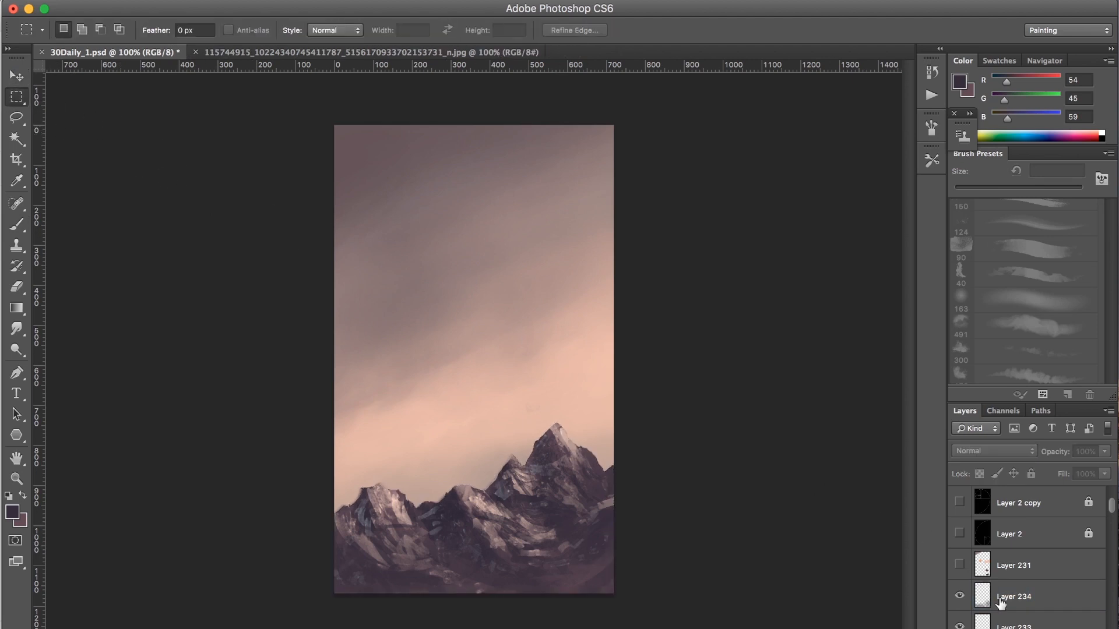
click(1000, 603)
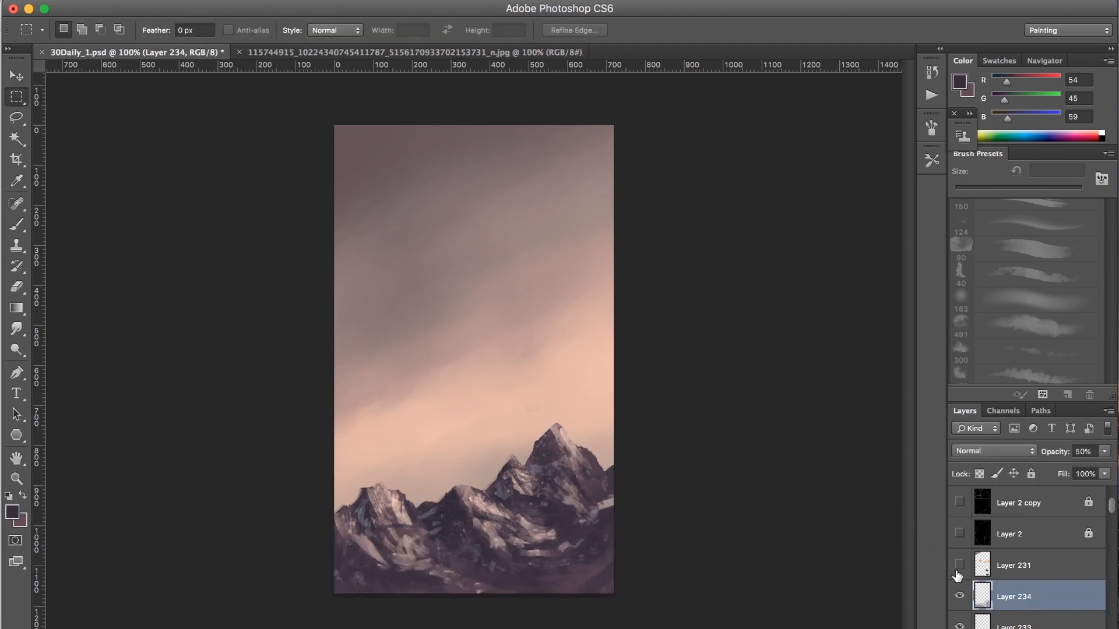
key(5)
Add a new layer above Layer 234 and sample the light orange swatch from Layer 231, hiding that layer again
key(super+shift+alt+n)
click(959, 565)
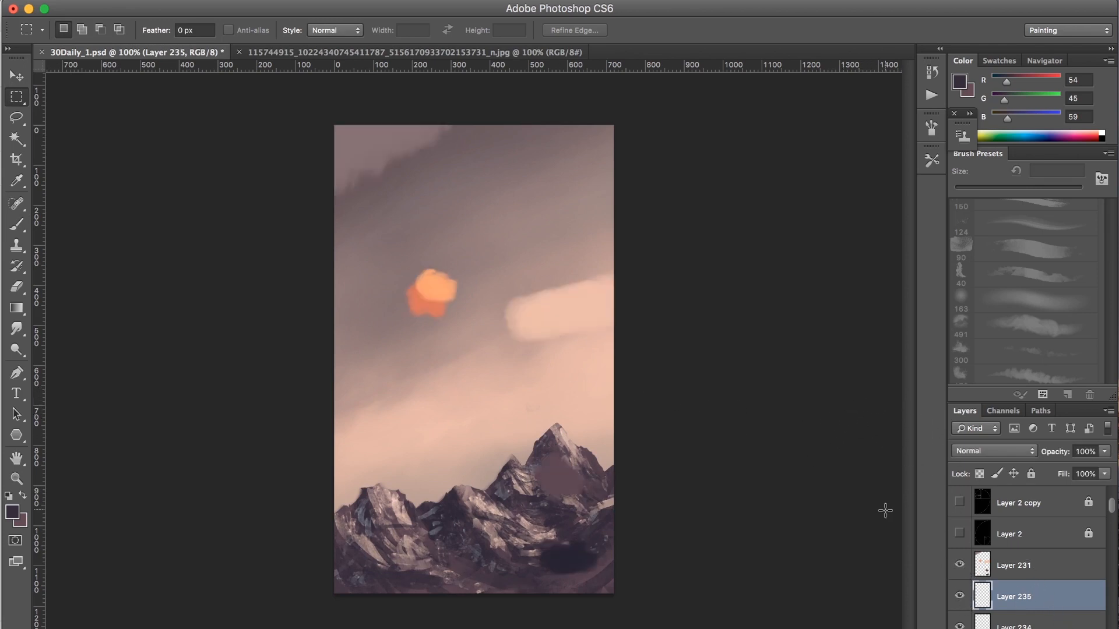
key(b)
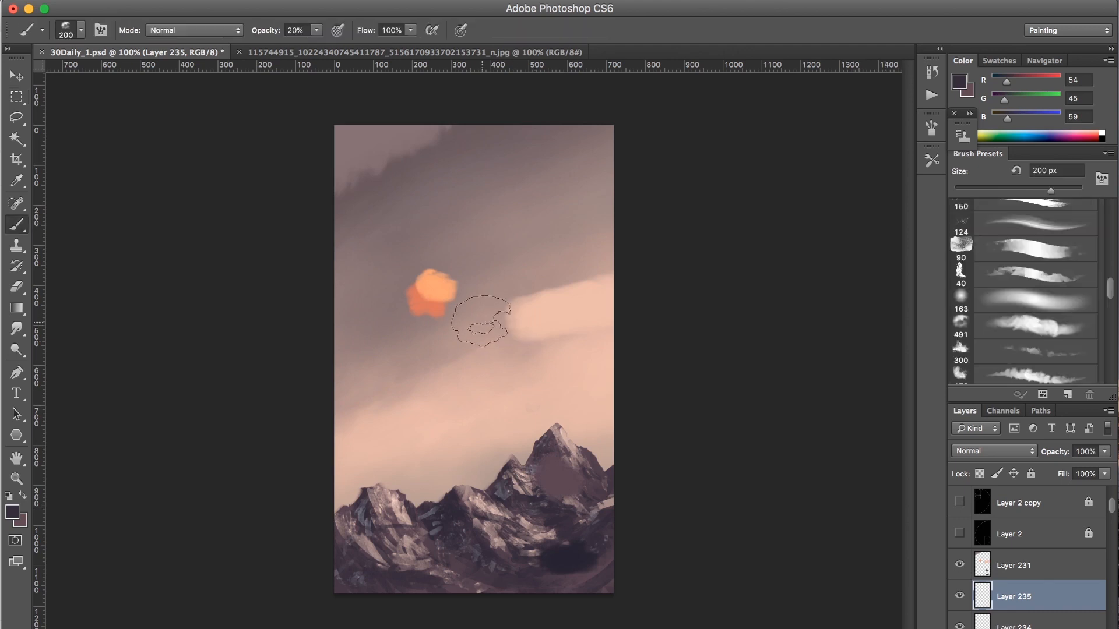
alt+click(437, 280)
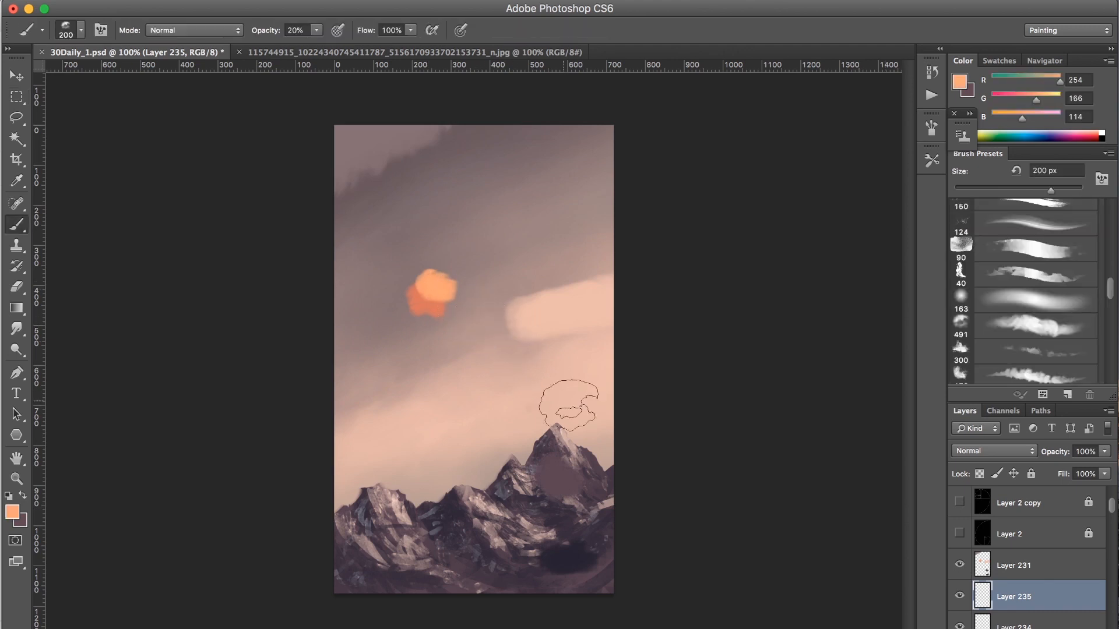
click(960, 564)
Reduce the textured brush to 50 px, sample a muted sky pink and dab faint cloud wisps above the secondary peak
key(bracketleft)
key(bracketleft)
key(bracketleft)
key(bracketleft)
key(bracketleft)
key(bracketleft)
key(bracketleft)
key(bracketleft)
key(bracketleft)
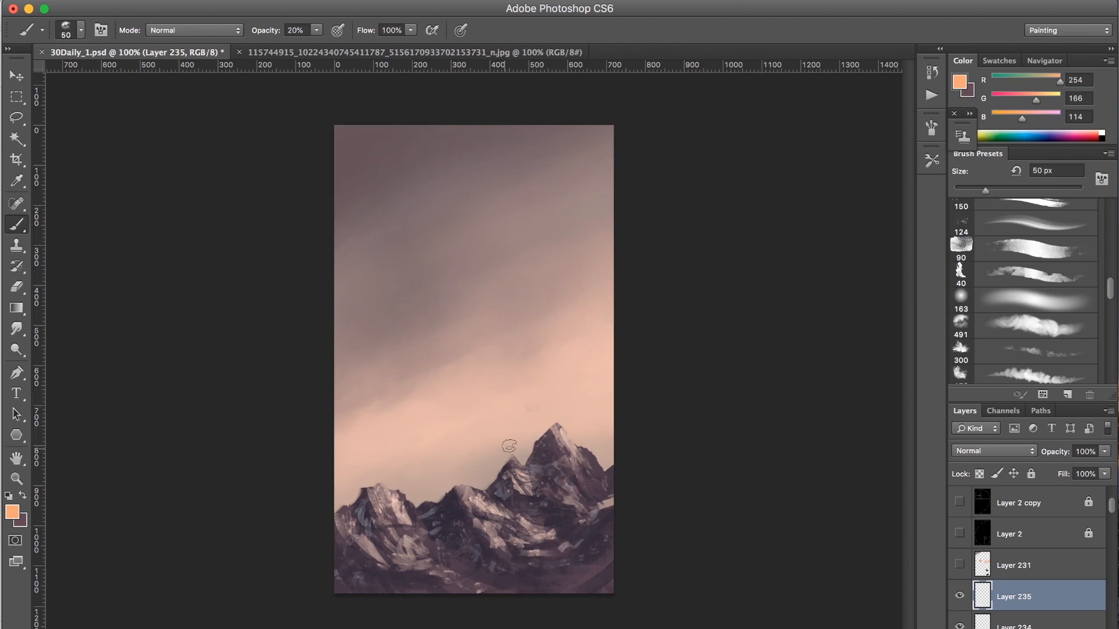
alt+click(427, 327)
mouse_move(506, 453)
mouse_down()
mouse_move(503, 414)
mouse_move(508, 451)
mouse_up()
Show the golden-spiral guide on Layer 2 and block in a dark mauve cloud trail above the mountains at 50% opacity
click(960, 533)
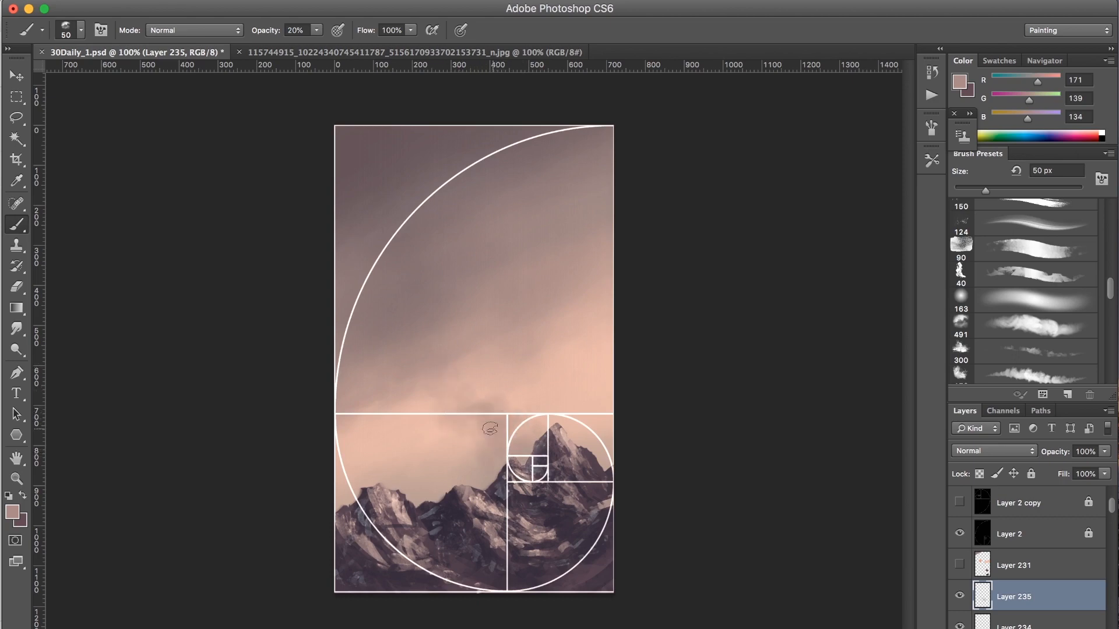
key(5)
mouse_move(462, 402)
mouse_down()
mouse_move(465, 427)
mouse_move(476, 399)
mouse_up()
mouse_move(425, 321)
mouse_down()
mouse_move(382, 340)
mouse_move(426, 350)
mouse_move(395, 363)
mouse_move(411, 393)
mouse_move(483, 437)
mouse_up()
alt+click(355, 162)
alt+click(414, 236)
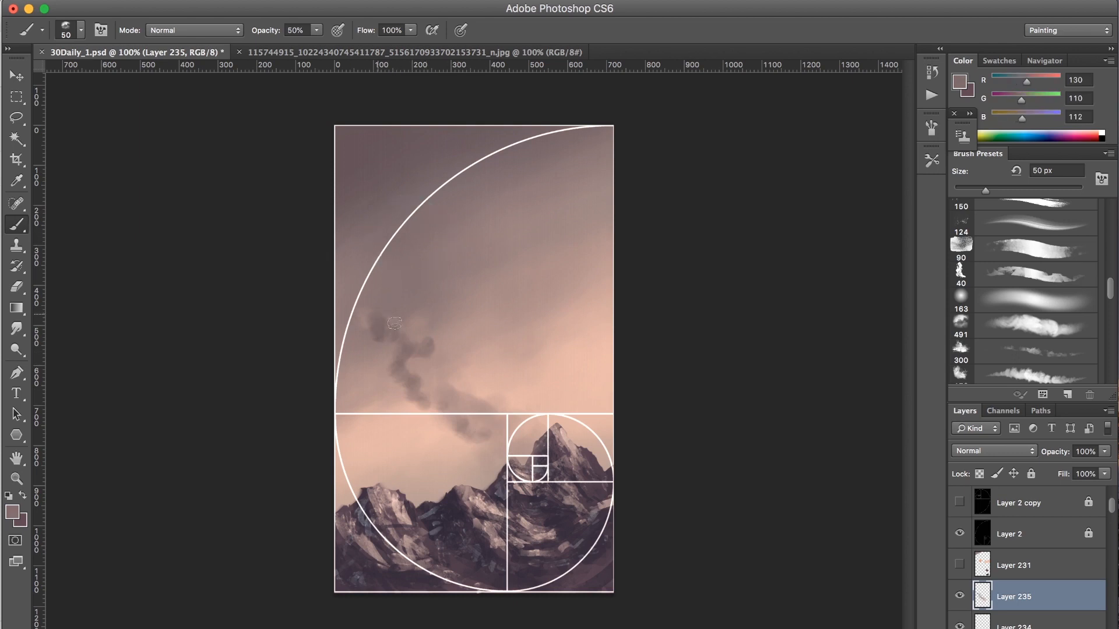
Undo the last dark cloud strokes on Layer 235
key(super+alt+z)
key(super+alt+z)
key(super+alt+z)
key(super+alt+z)
key(super+alt+z)
key(super+alt+z)
key(super+alt+z)
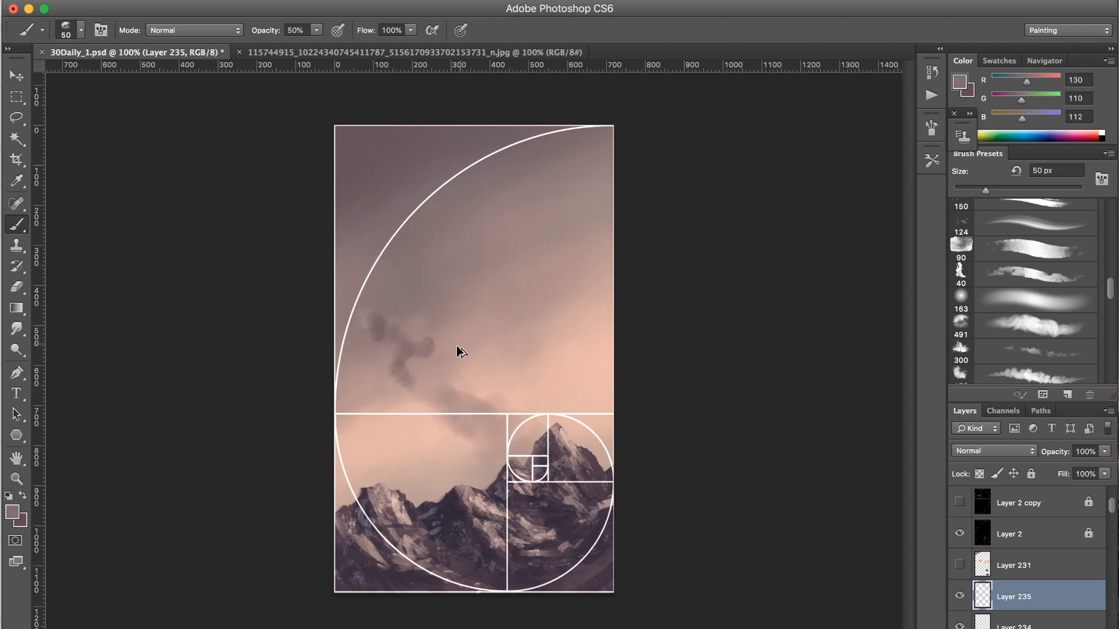
Repaint the cloud trail with softer strokes and shape its lit edges using pink and peach tones sampled from the sky
mouse_move(368, 324)
mouse_down()
mouse_move(391, 345)
mouse_move(401, 335)
mouse_move(417, 400)
mouse_move(443, 405)
mouse_up()
alt+click(482, 401)
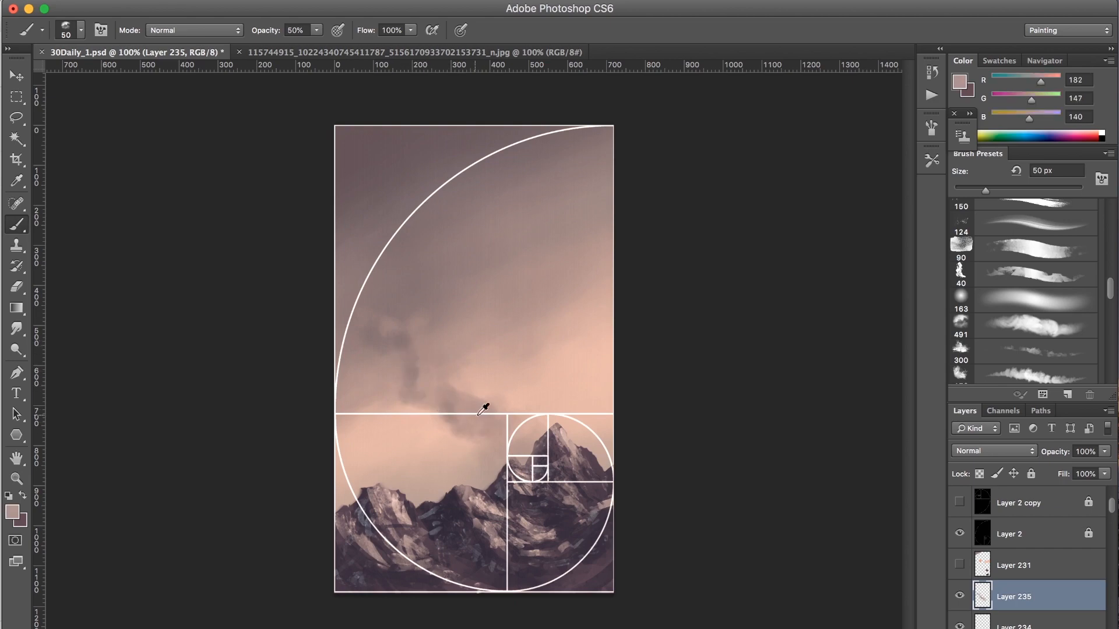
alt+click(520, 394)
mouse_move(466, 394)
mouse_down()
mouse_move(444, 339)
mouse_move(412, 308)
mouse_move(380, 334)
mouse_up()
mouse_move(457, 339)
mouse_down()
mouse_move(494, 354)
mouse_move(457, 367)
mouse_move(468, 391)
mouse_move(475, 446)
mouse_up()
drag(400, 408, 473, 412)
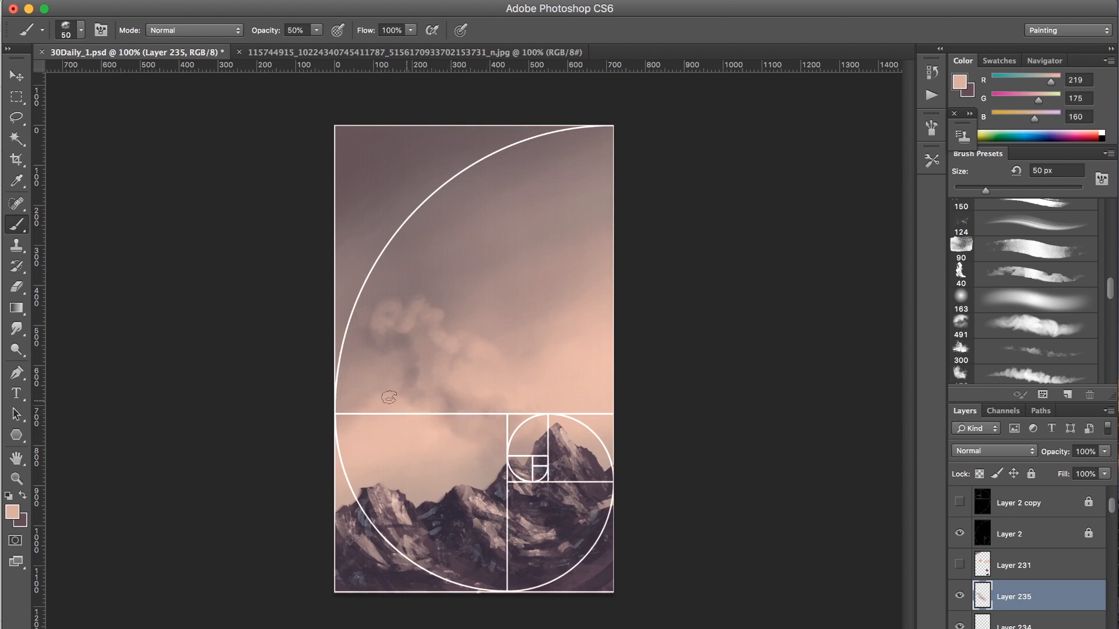
Build up the cloud column with sampled mauves, extend it higher into the sky and add a small cloud above the main peak
alt+click(423, 344)
mouse_move(390, 380)
mouse_down()
mouse_move(359, 377)
mouse_move(360, 353)
mouse_up()
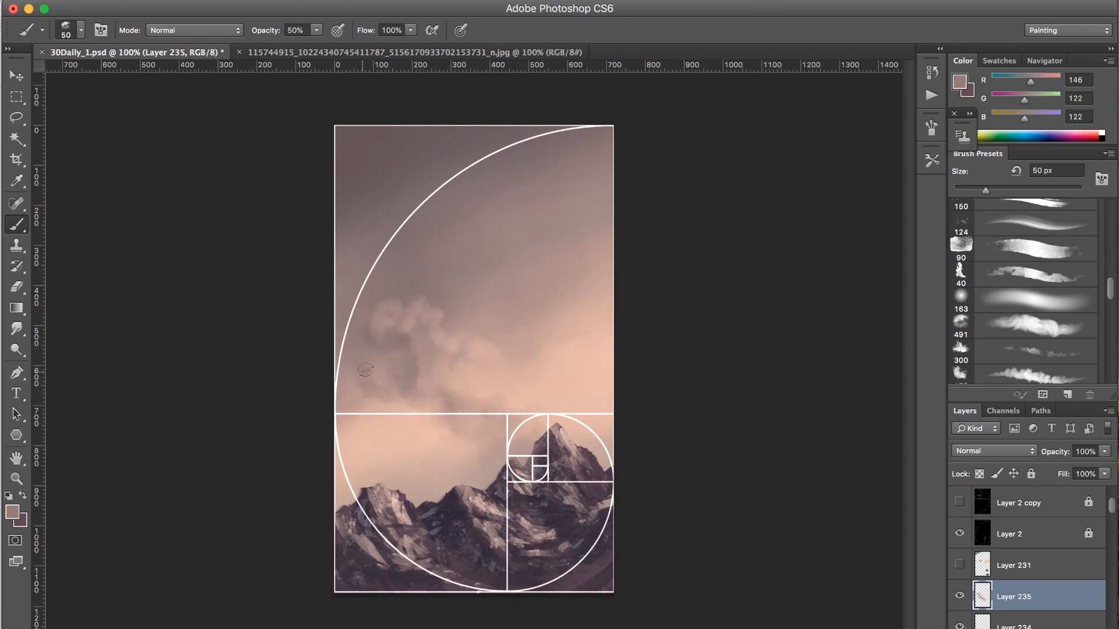
alt+click(407, 157)
drag(405, 288, 385, 333)
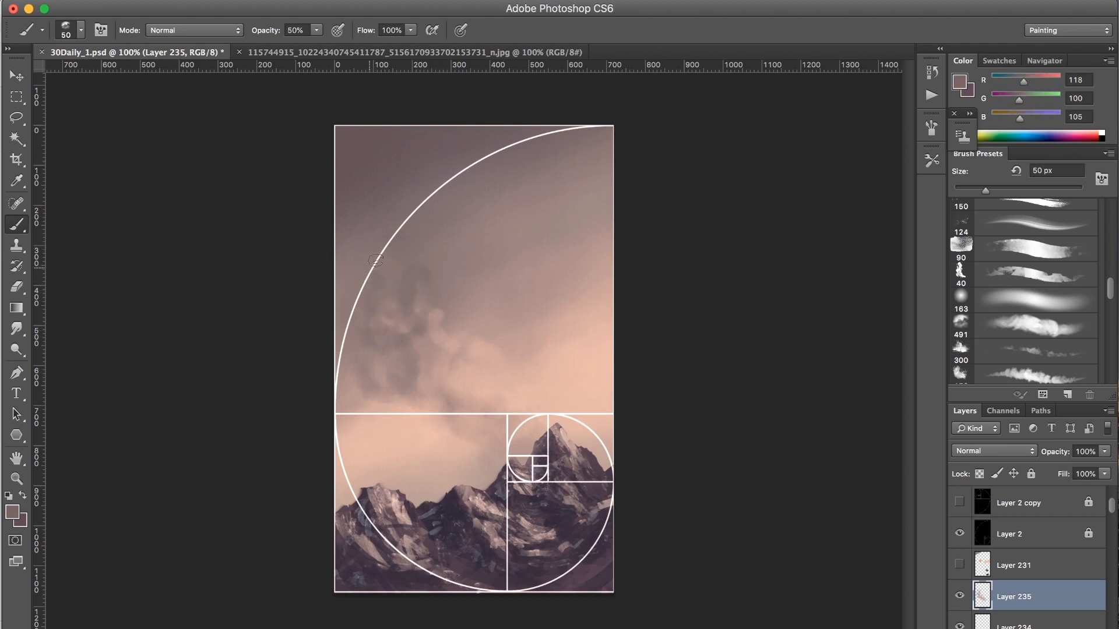
drag(405, 298, 434, 349)
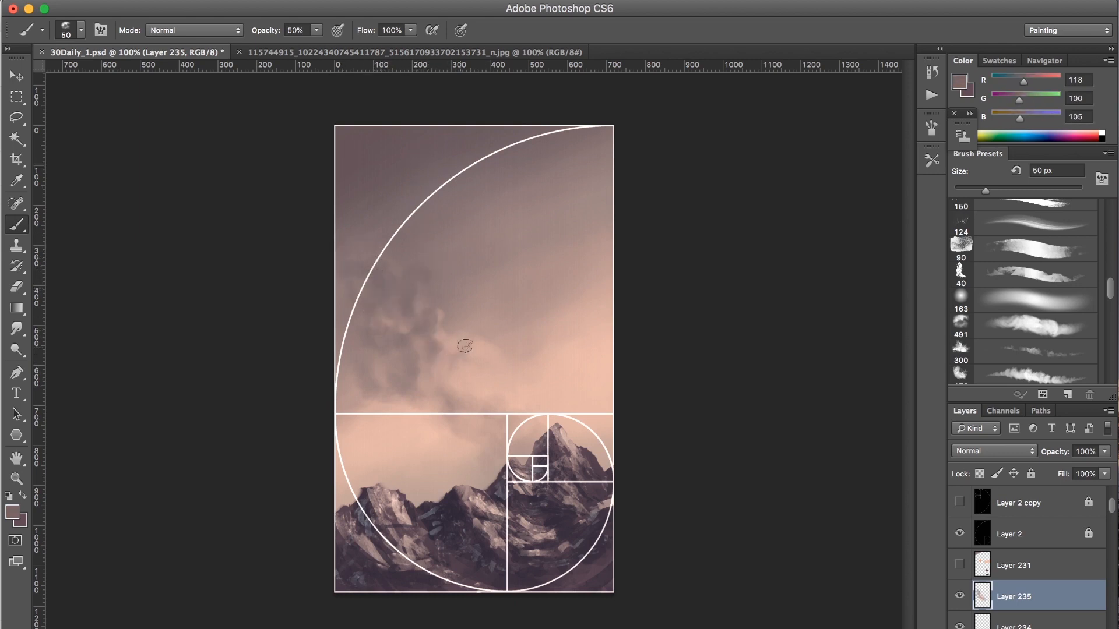
alt+click(430, 363)
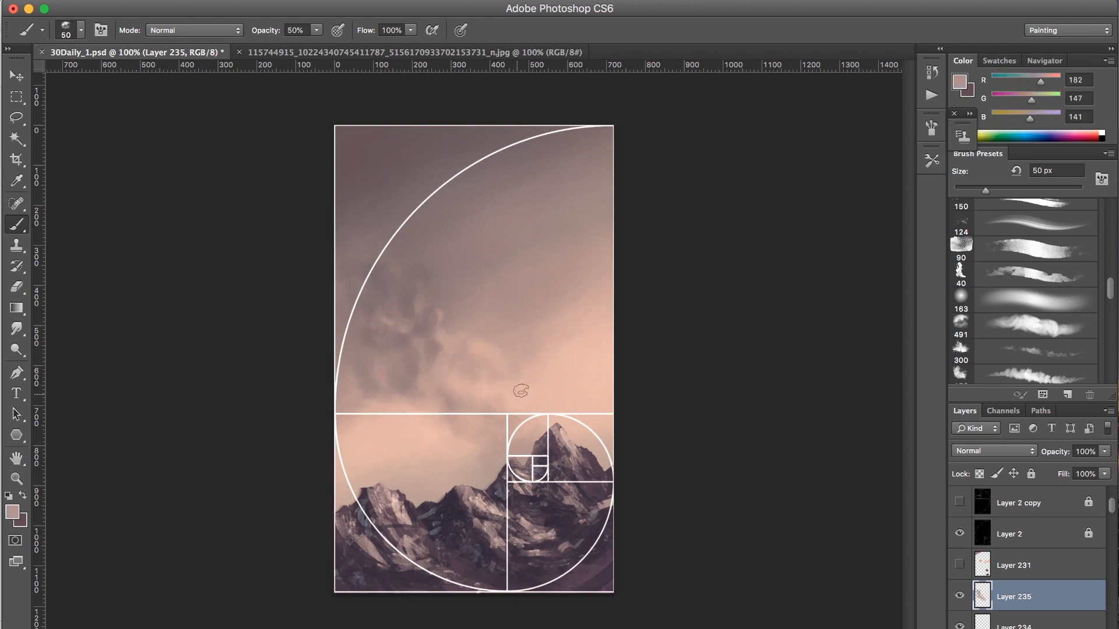
drag(562, 383, 551, 406)
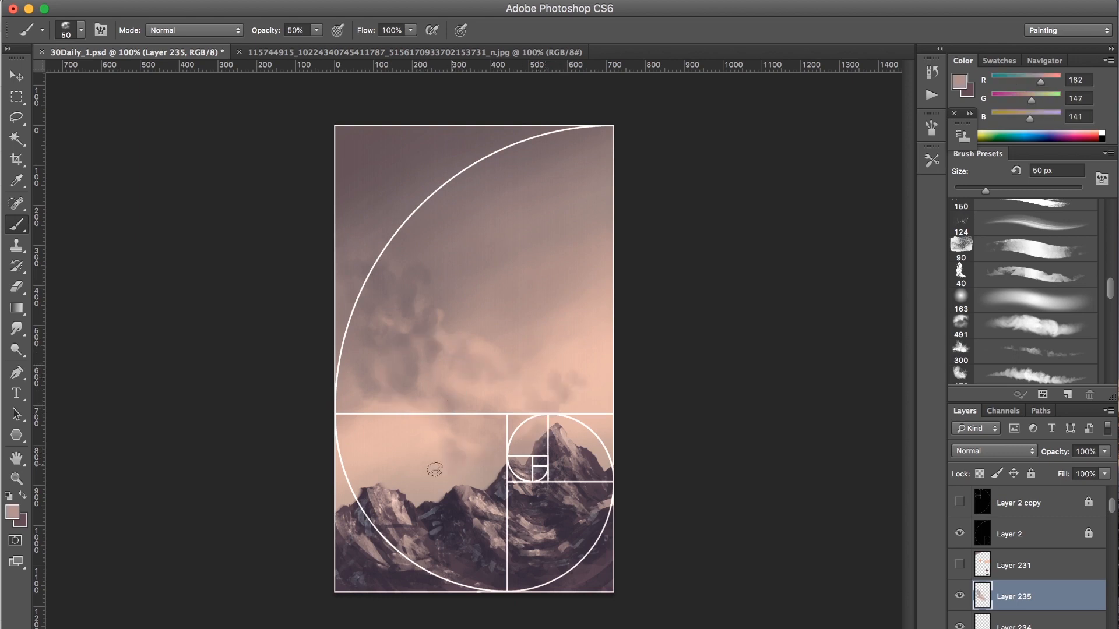
Lower the brush opacity to 20% and glaze haze over the valleys and lower ridges with sampled peach-beige sky tones
alt+click(410, 427)
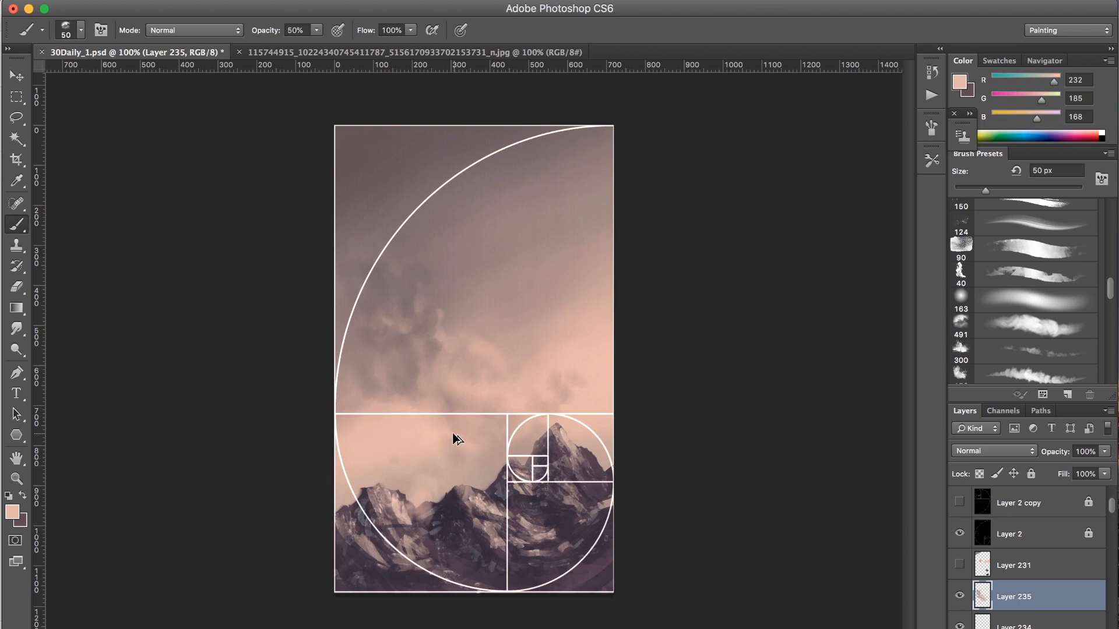
key(2)
alt+click(437, 469)
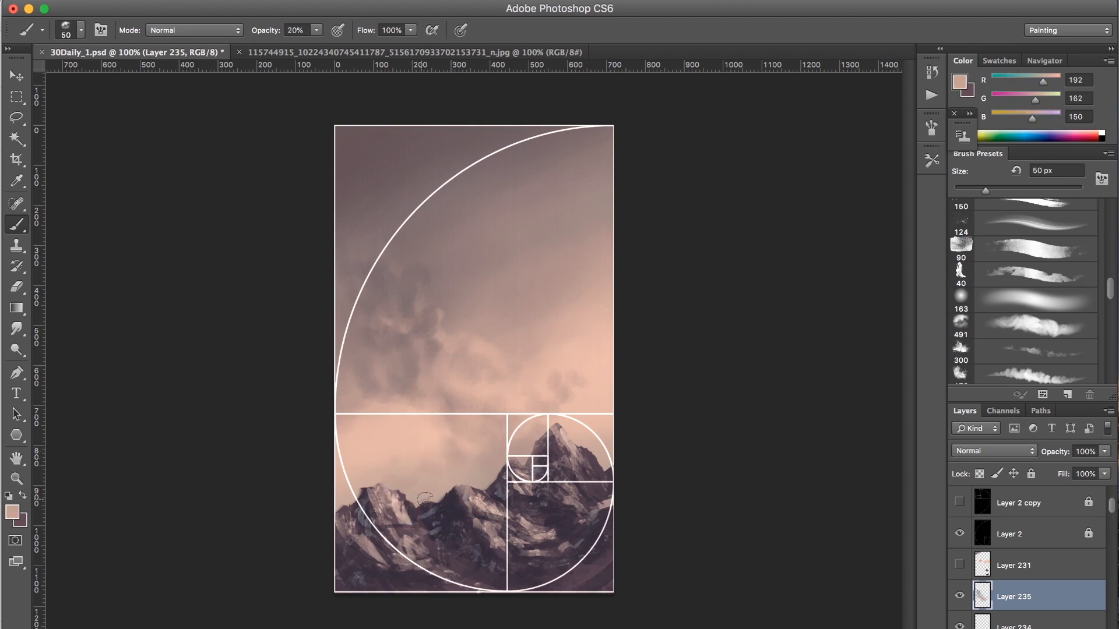
drag(426, 500, 417, 503)
mouse_move(489, 483)
mouse_down()
mouse_move(484, 492)
mouse_move(494, 488)
mouse_up()
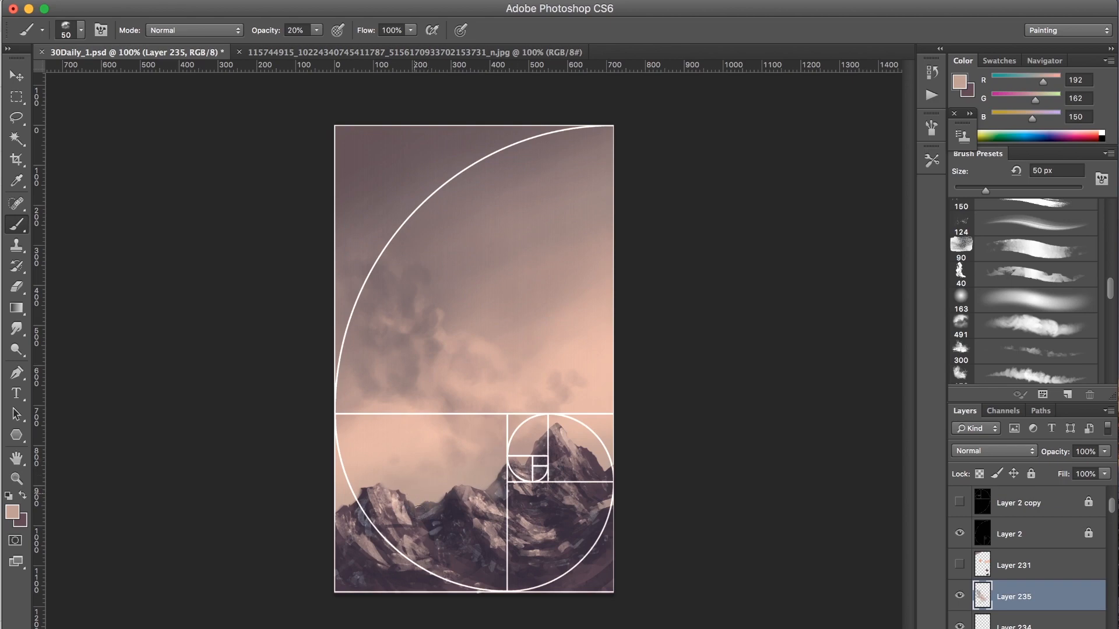
mouse_move(362, 496)
mouse_down()
mouse_move(345, 519)
mouse_move(371, 505)
mouse_move(415, 508)
mouse_up()
alt+click(387, 430)
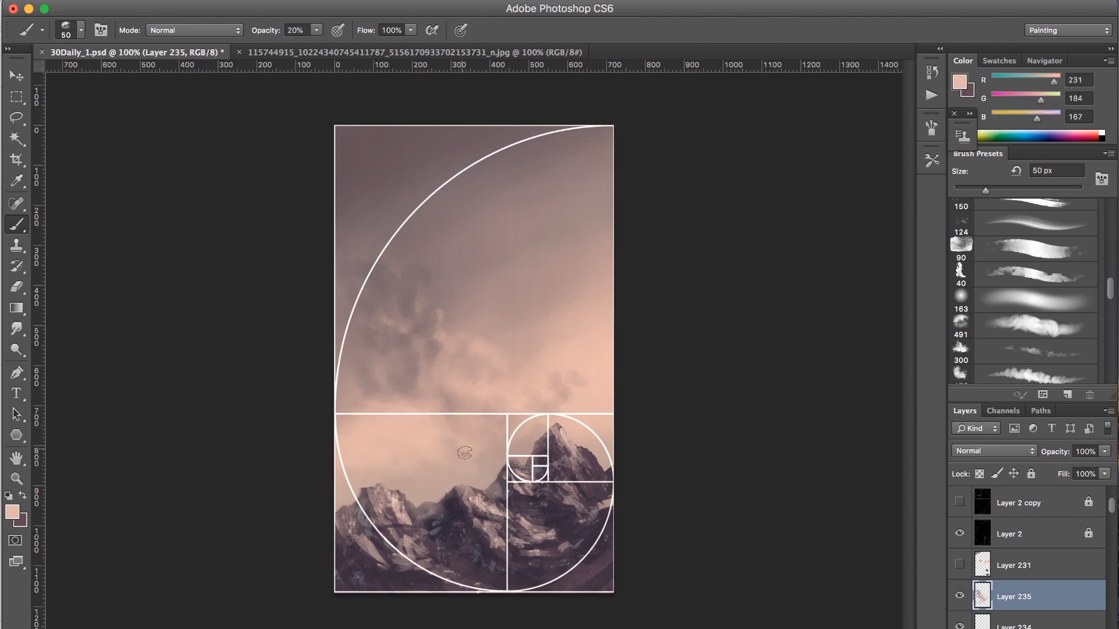
Pick a paler peach (R 243, G 203, B 189) and highlight the cloud edges with the brush at 25 px
click(960, 83)
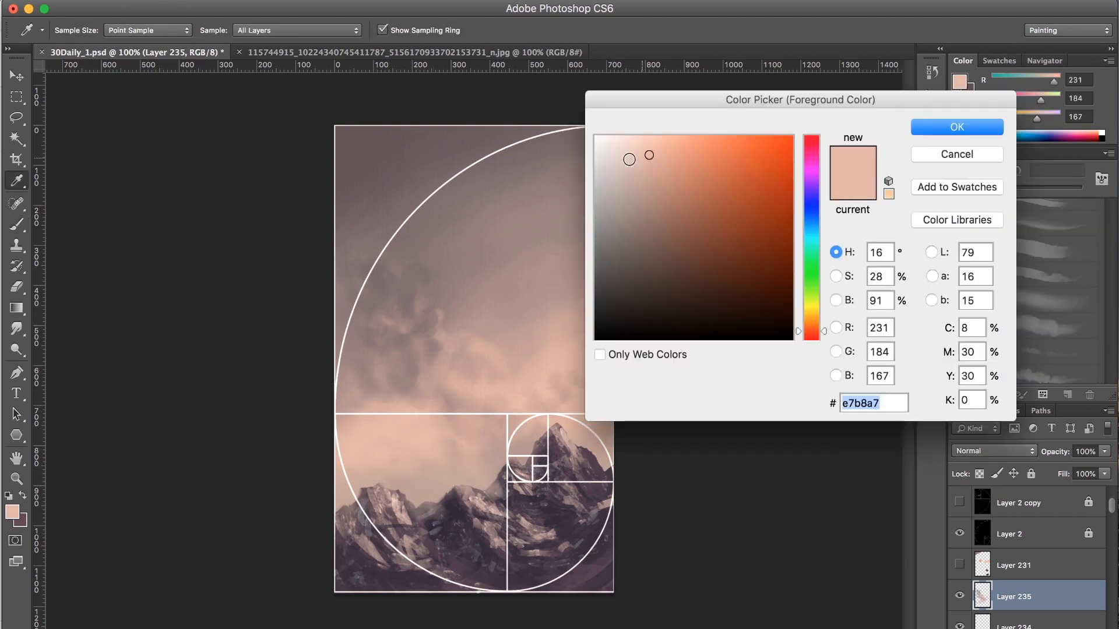
click(639, 145)
click(930, 131)
key(b)
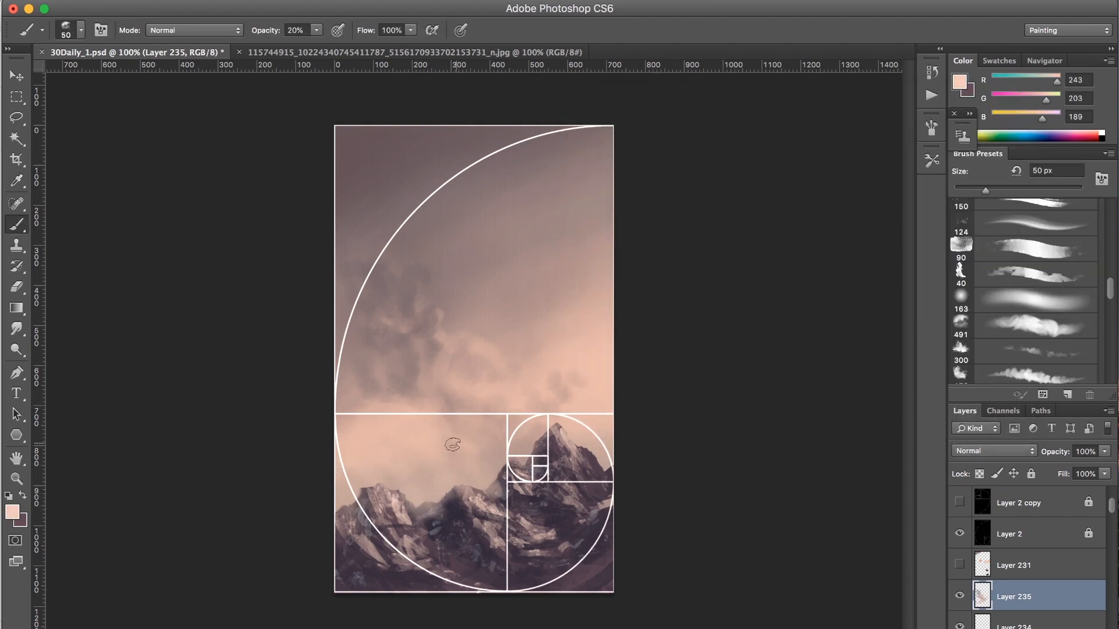
key(bracketleft)
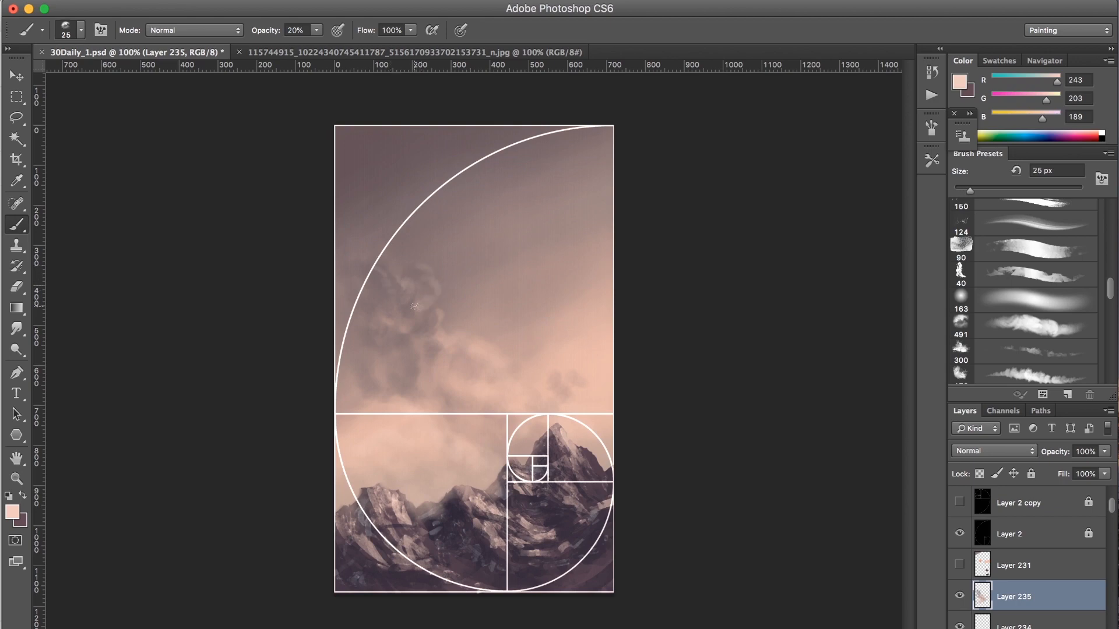
drag(378, 318, 395, 328)
Enlarge the brush to 50 px and paint faint wisps low in the sky with a sampled mauve and a sampled peach
alt+click(434, 369)
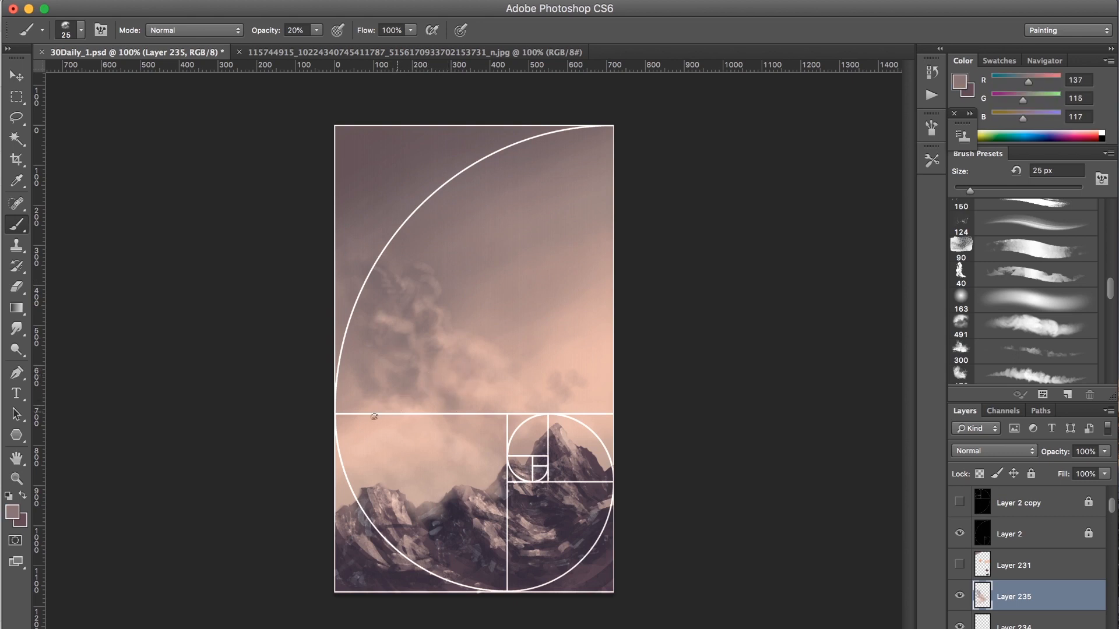
key(bracketright)
key(bracketright)
key(bracketright)
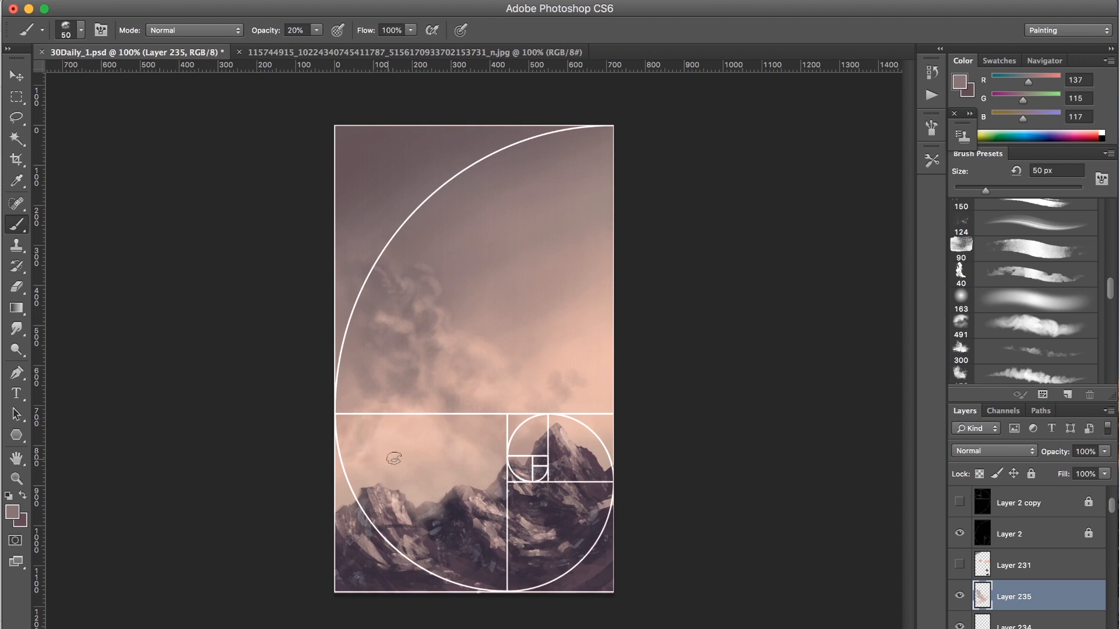
alt+click(430, 441)
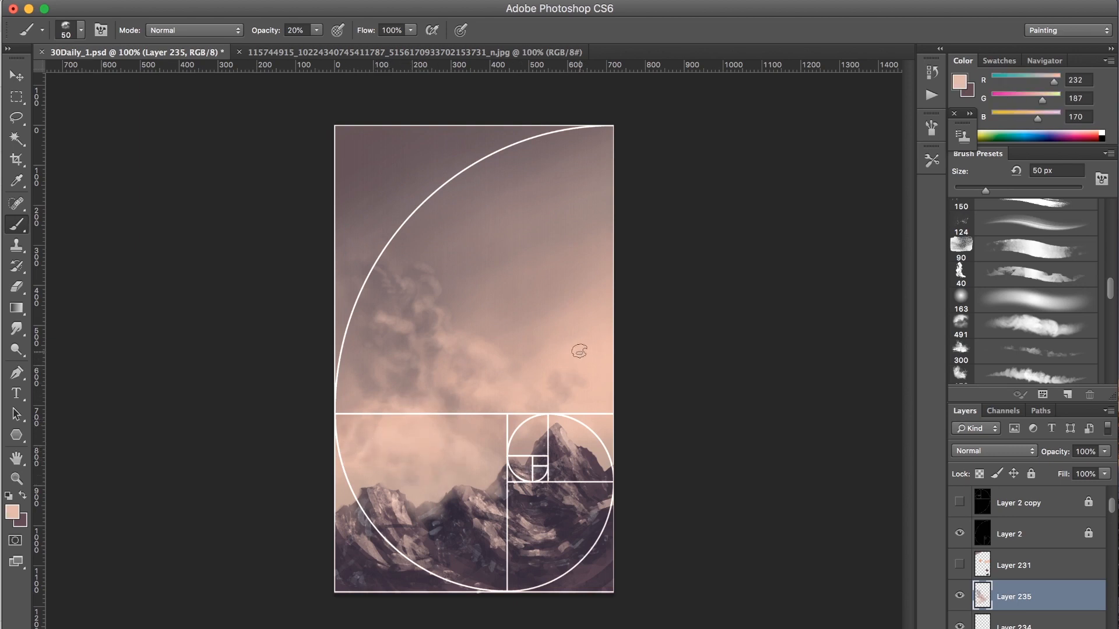
key(XF86MonBrightnessUp)
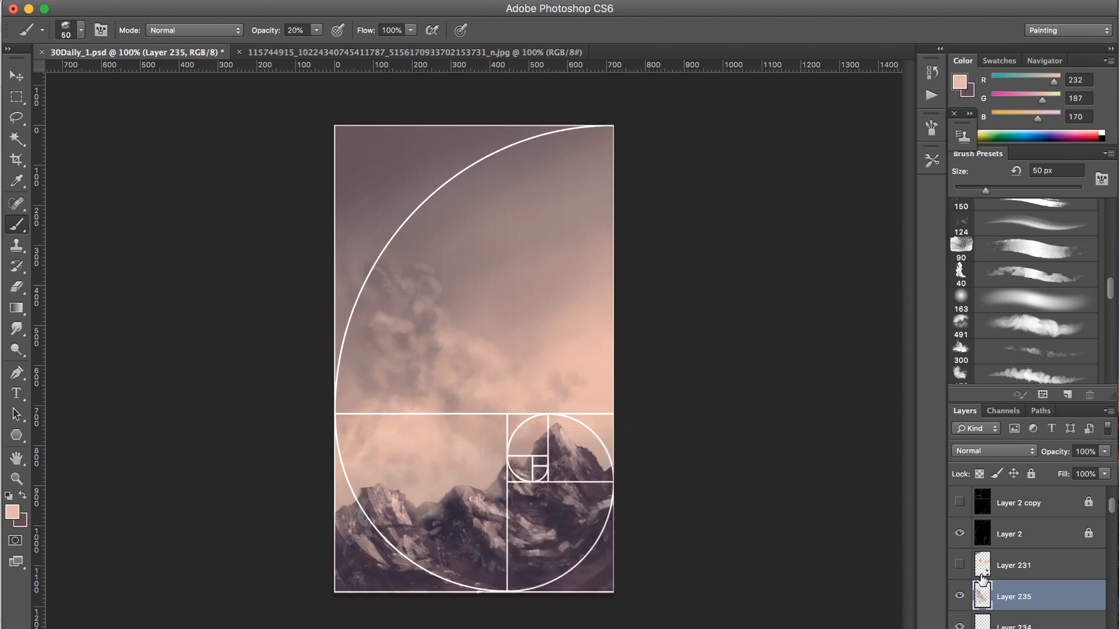
Sample the light orange swatch from Layer 231, hide that layer and glaze a warm glow into the lower clouds at 45 px
click(959, 565)
alt+click(446, 290)
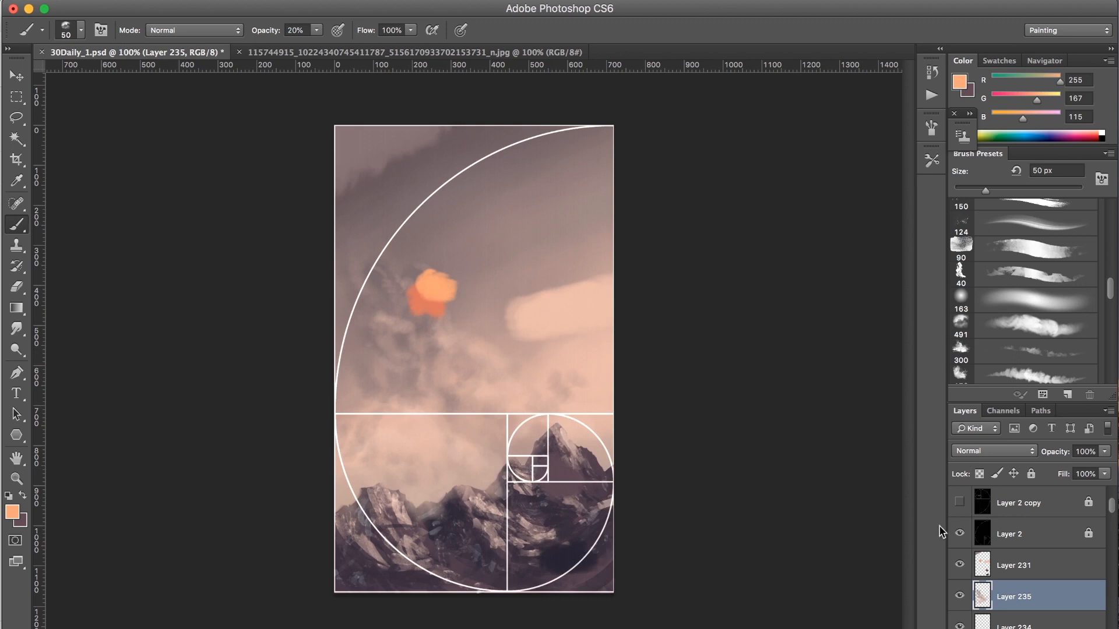
click(959, 564)
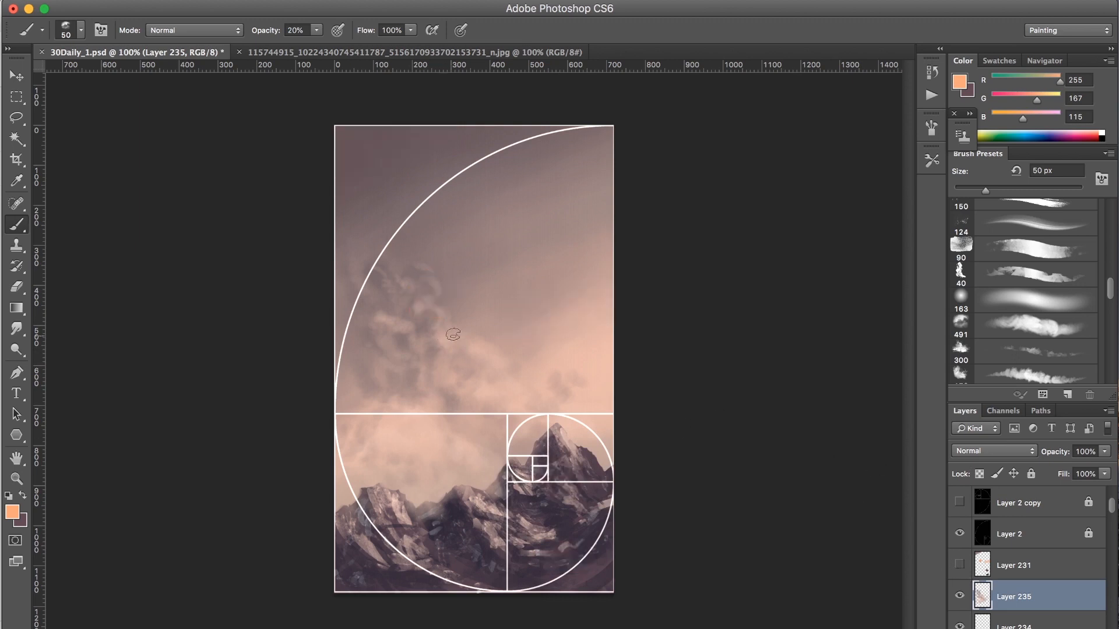
key(bracketleft)
key(bracketleft)
Paint the darker orange swatch from Layer 231 up through the cloud column at about 40 px, hiding the swatches and golden-spiral guide
click(960, 566)
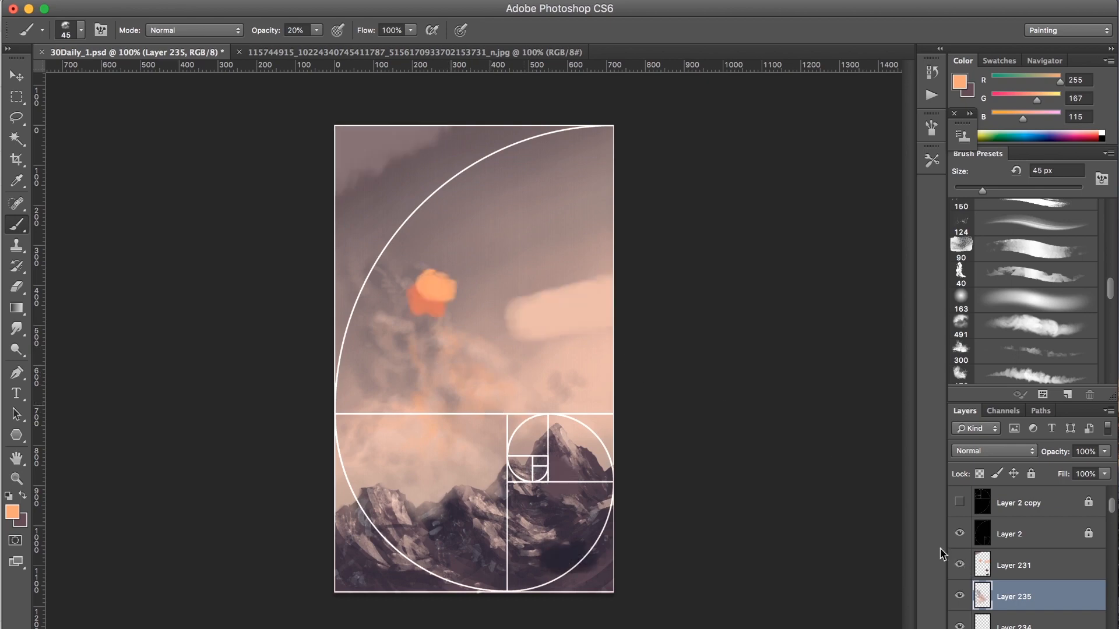
alt+click(423, 314)
click(959, 565)
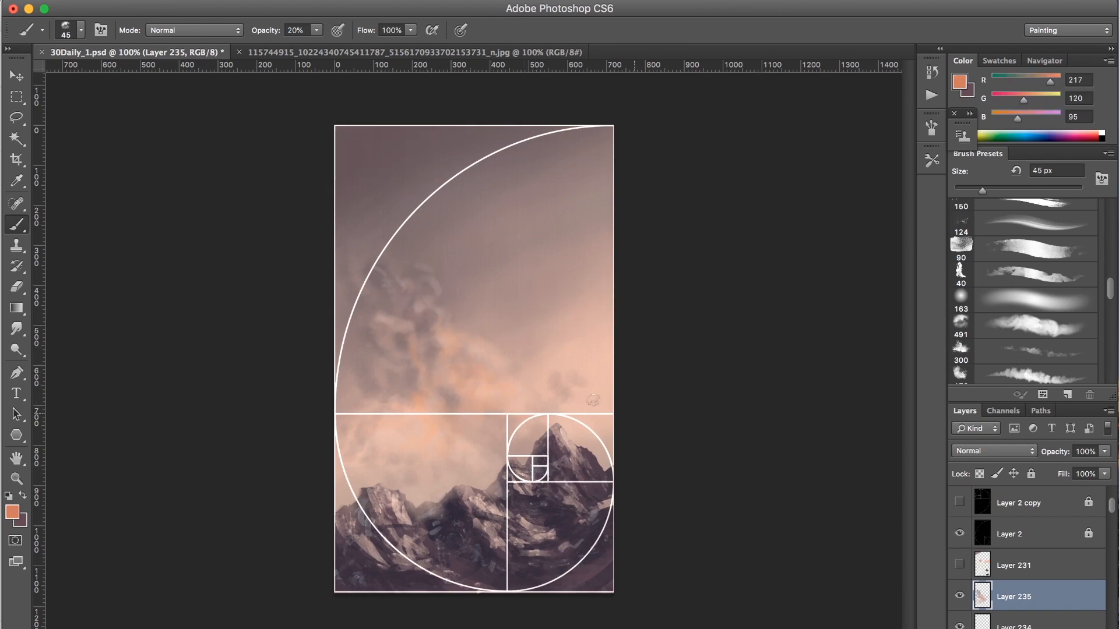
key(bracketleft)
key(bracketleft)
key(bracketleft)
key(bracketright)
key(bracketright)
key(bracketright)
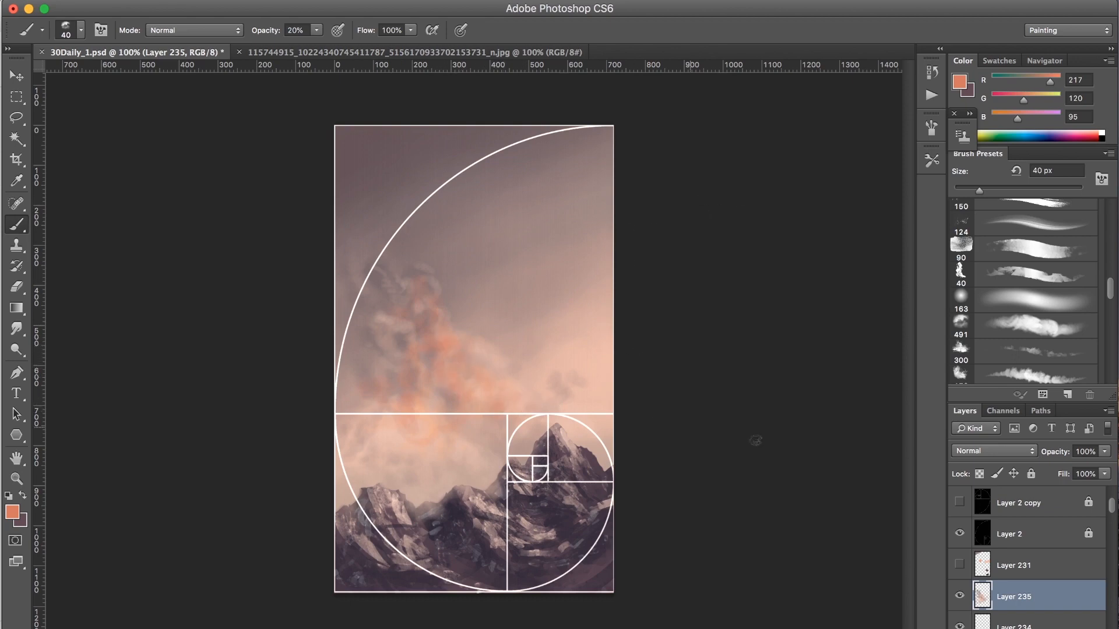
click(959, 534)
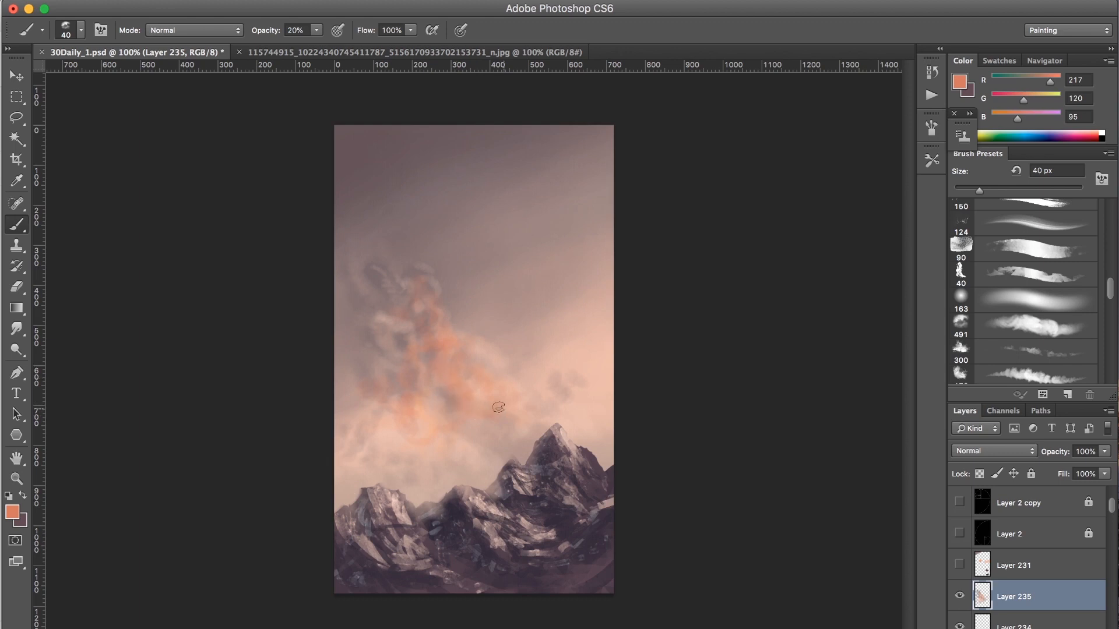
Blend the clouds with sampled peach and deepen the column's shadows with sampled dark mauve, using a 30 px brush at 80% opacity
alt+click(568, 370)
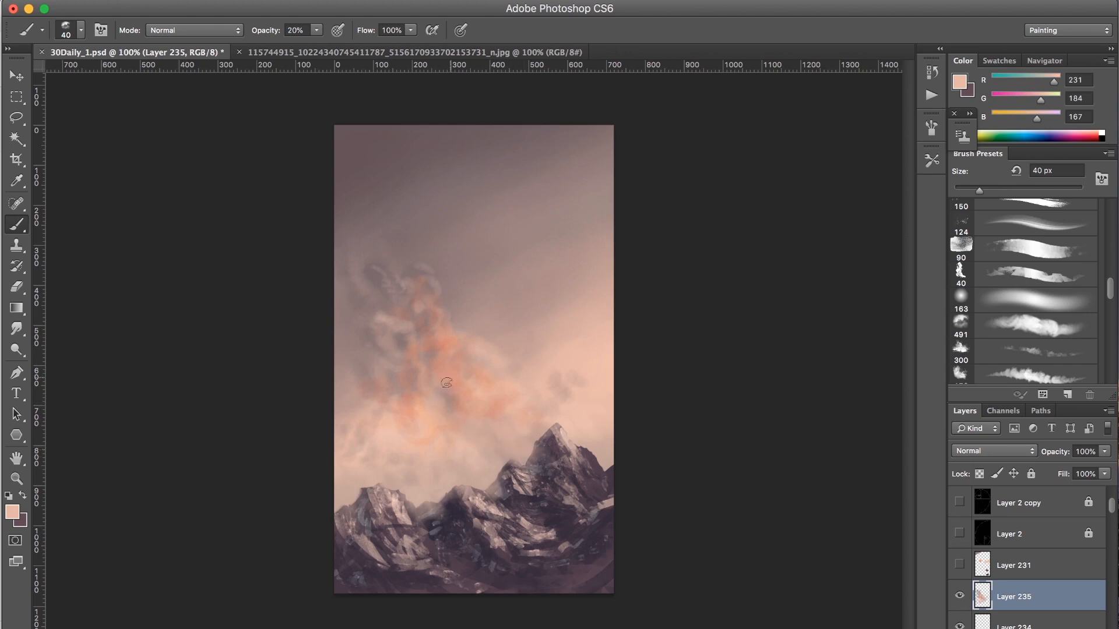
alt+click(383, 279)
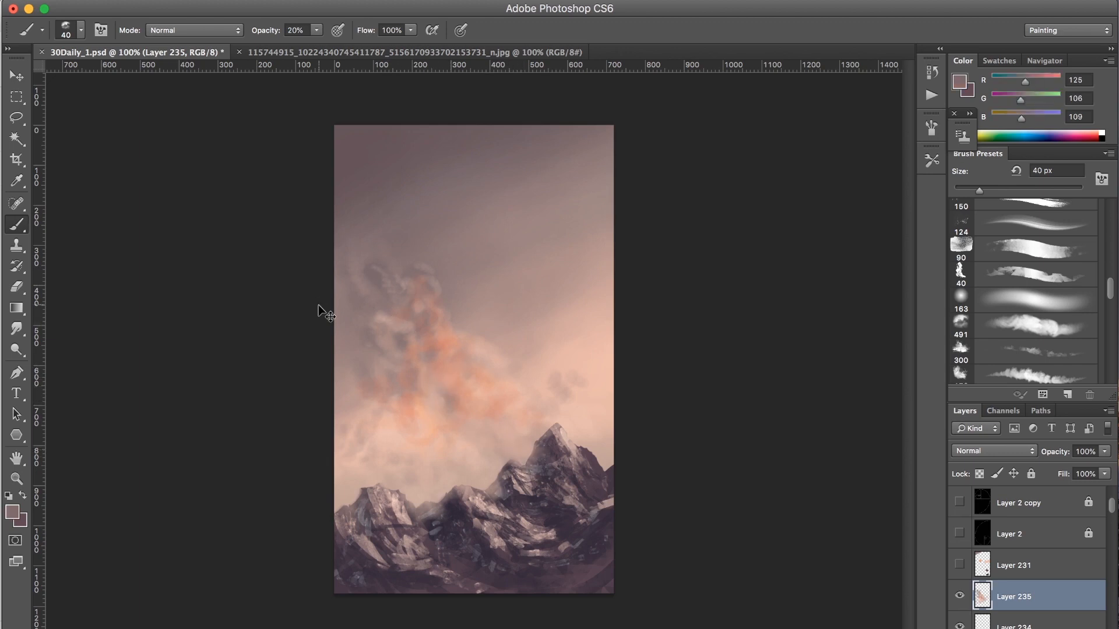
key(super+plus)
key(8)
key(bracketright)
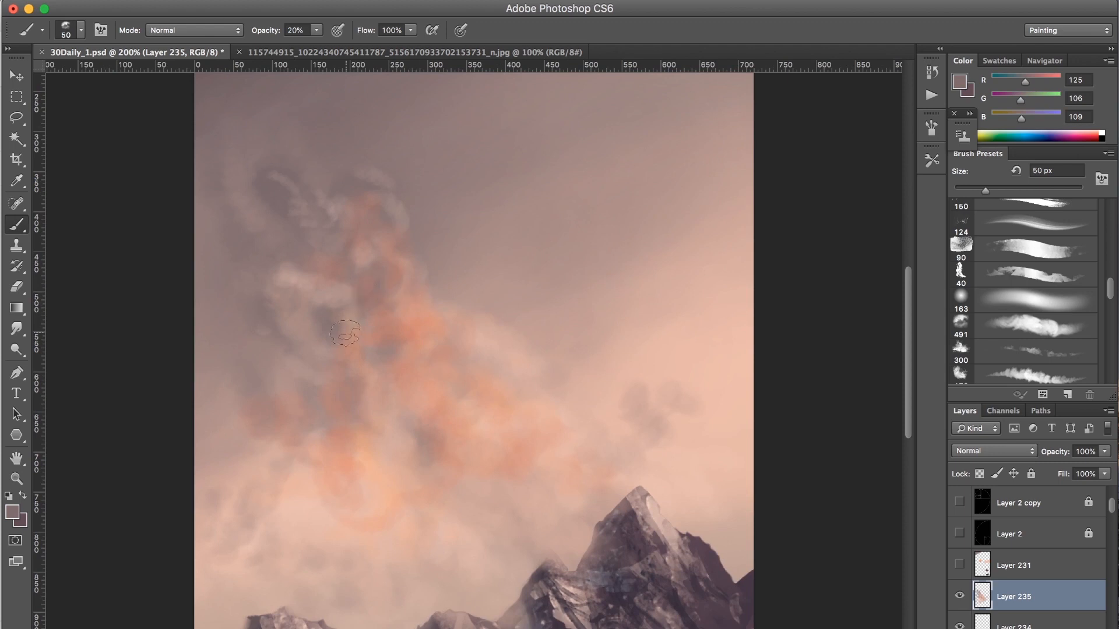
key(bracketleft)
mouse_move(337, 254)
mouse_down()
mouse_move(364, 264)
mouse_move(366, 285)
mouse_move(393, 282)
mouse_move(357, 302)
mouse_move(386, 331)
mouse_move(352, 345)
mouse_up()
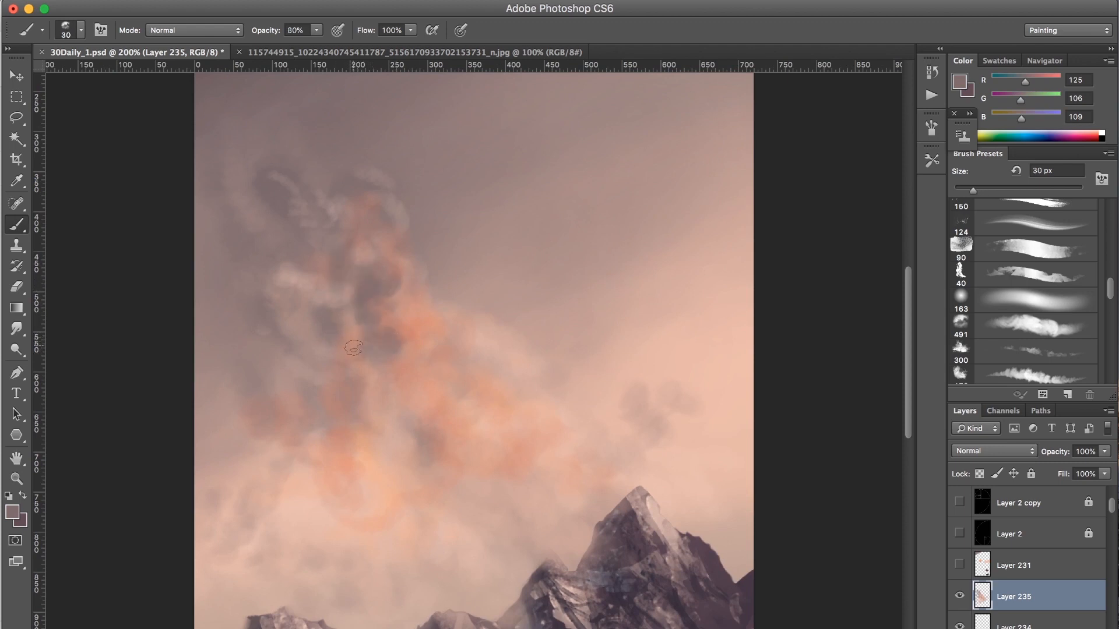
Refine the cloud shapes with sampled pinkish-grey and mauve tones and strengthen the orange glow along the column's lit side
alt+click(490, 297)
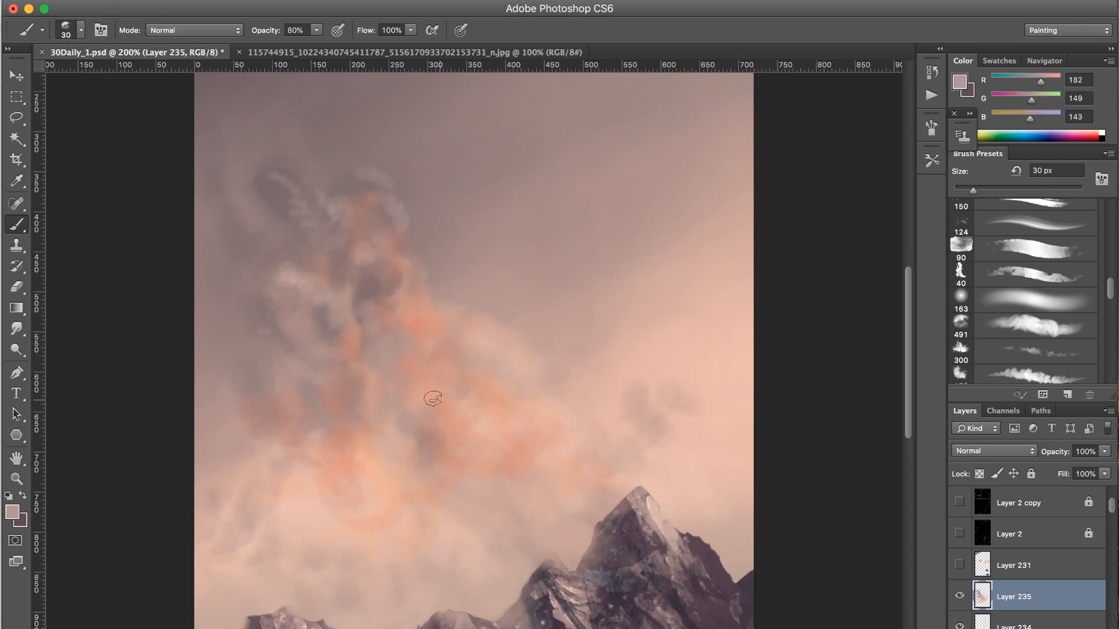
mouse_move(314, 422)
mouse_down()
mouse_move(359, 428)
mouse_move(341, 449)
mouse_move(284, 466)
mouse_move(315, 489)
mouse_move(306, 441)
mouse_move(279, 462)
mouse_move(222, 416)
mouse_move(307, 459)
mouse_move(316, 494)
mouse_move(370, 520)
mouse_up()
alt+click(370, 270)
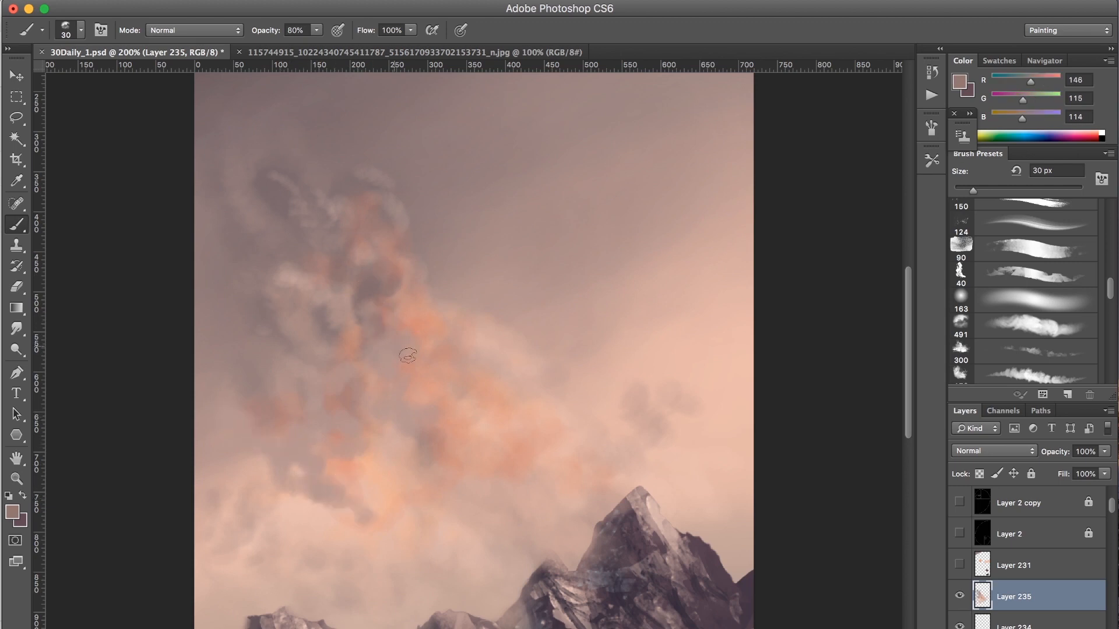
alt+click(418, 321)
mouse_move(408, 318)
mouse_down()
mouse_move(416, 375)
mouse_move(423, 385)
mouse_move(448, 366)
mouse_move(449, 394)
mouse_move(480, 395)
mouse_up()
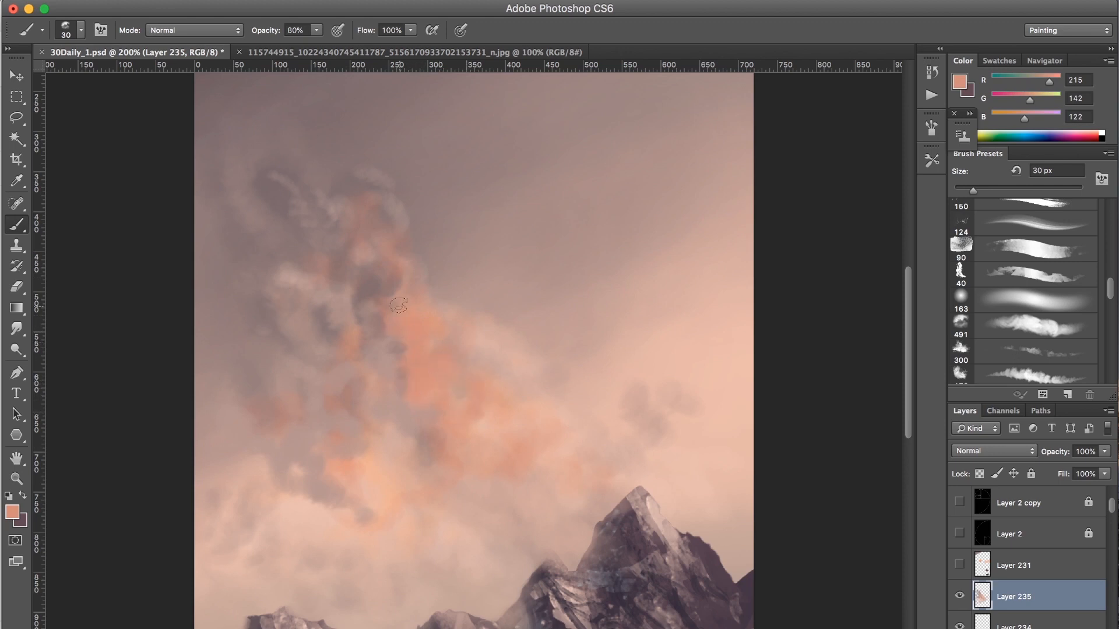
Strengthen the cloud column's lit edge and inner strand with sampled orange and peach tones, using the 30 px brush at 80% opacity
mouse_move(367, 237)
mouse_down()
mouse_move(397, 267)
mouse_move(408, 319)
mouse_move(442, 323)
mouse_move(475, 361)
mouse_move(458, 405)
mouse_up()
alt+click(492, 420)
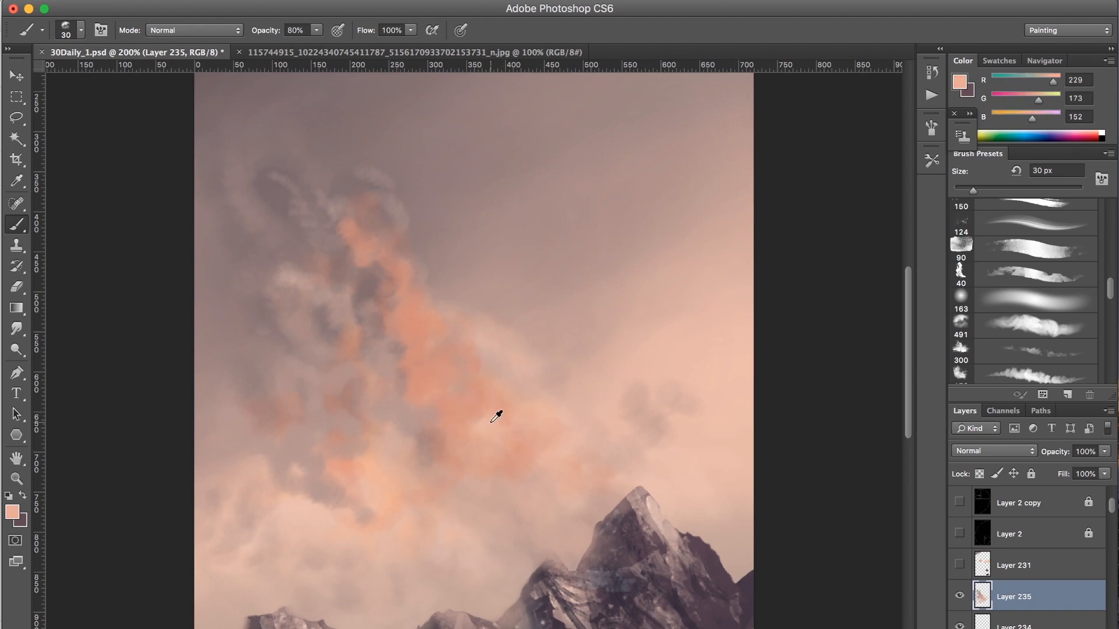
alt+click(618, 376)
mouse_move(500, 409)
mouse_down()
mouse_move(469, 351)
mouse_move(408, 284)
mouse_move(413, 370)
mouse_move(457, 467)
mouse_move(522, 464)
mouse_move(449, 464)
mouse_move(371, 494)
mouse_up()
alt+click(365, 324)
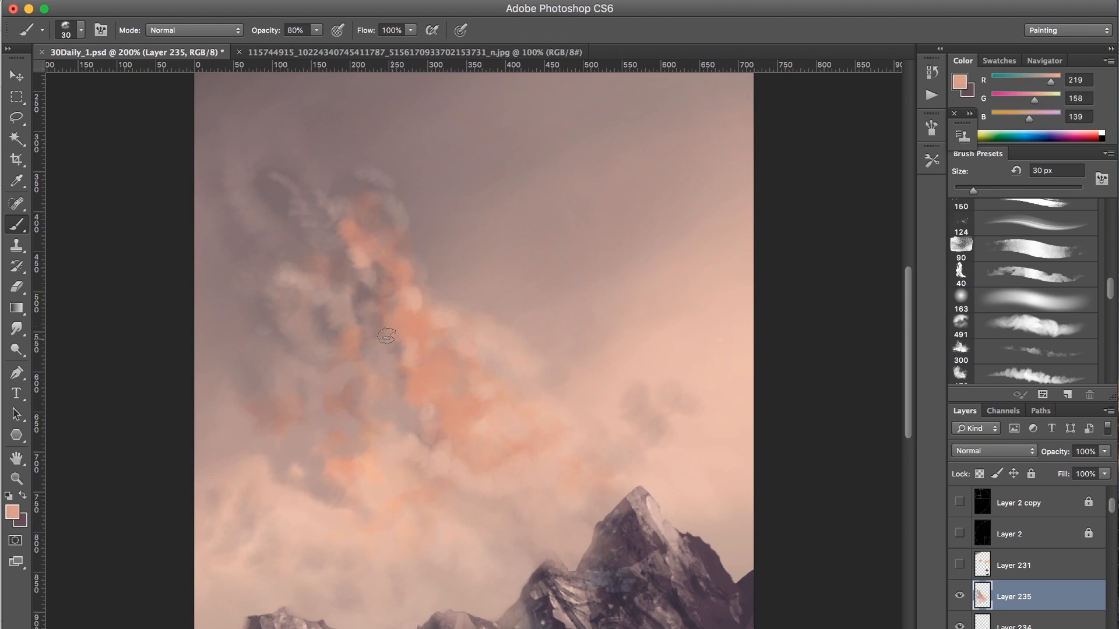
mouse_move(330, 352)
mouse_down()
mouse_move(327, 379)
mouse_move(398, 368)
mouse_move(335, 376)
mouse_move(337, 403)
mouse_move(310, 399)
mouse_move(348, 416)
mouse_move(344, 442)
mouse_move(368, 455)
mouse_move(352, 443)
mouse_move(364, 487)
mouse_up()
alt+click(437, 359)
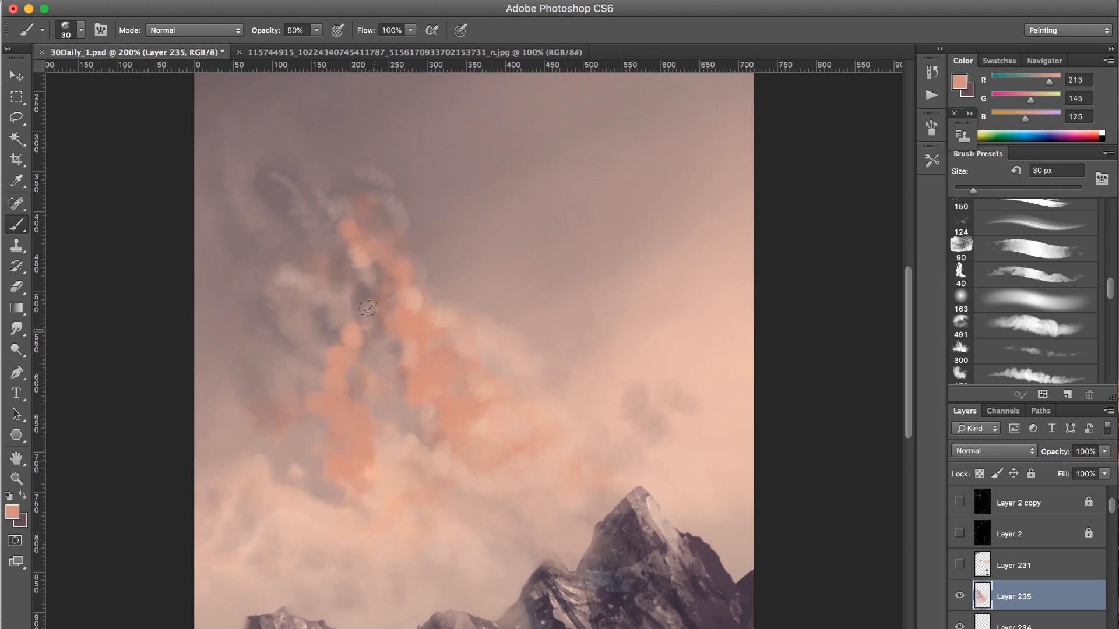
Repaint the column's shaded left side and the lower cloud bank with sampled pinkish-grey tones at 30 px
alt+click(278, 194)
mouse_move(309, 203)
mouse_down()
mouse_move(329, 245)
mouse_move(356, 260)
mouse_move(276, 281)
mouse_move(284, 343)
mouse_move(309, 373)
mouse_move(300, 391)
mouse_move(312, 321)
mouse_move(307, 360)
mouse_move(303, 292)
mouse_move(256, 222)
mouse_move(332, 268)
mouse_move(359, 338)
mouse_up()
alt+click(392, 361)
mouse_move(372, 435)
mouse_down()
mouse_move(387, 468)
mouse_move(457, 489)
mouse_move(460, 505)
mouse_move(391, 530)
mouse_move(251, 522)
mouse_up()
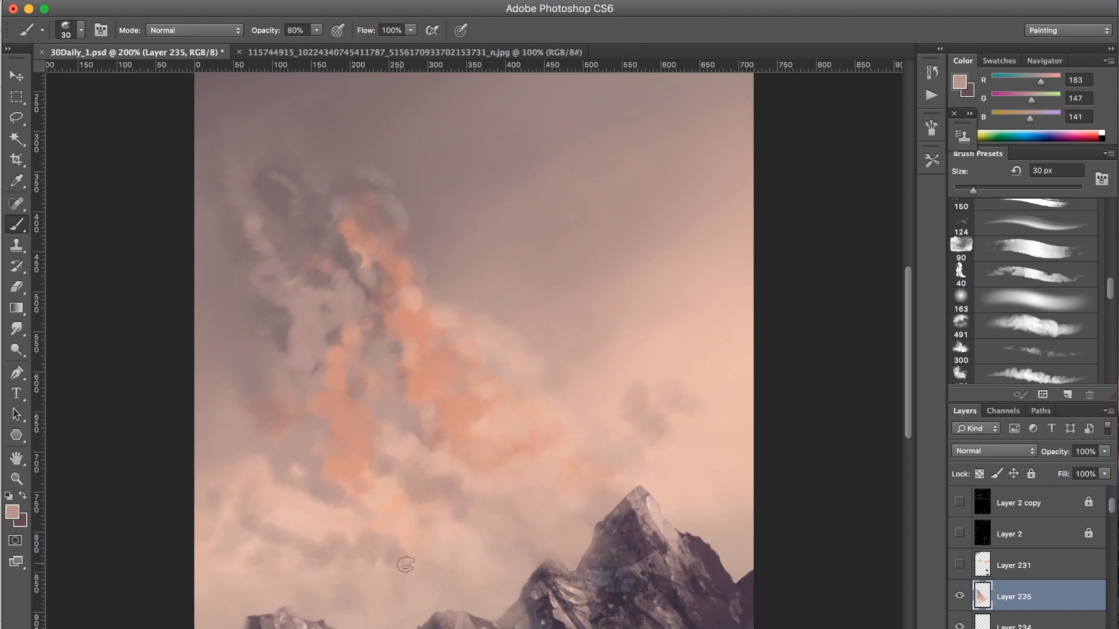
Paint puffy sampled-peach cloud masses over the column's top, with an arm reaching toward the upper-left sky and a right-hand tuft
key(super+minus)
key(super+minus)
key(super+minus)
key(z)
drag(441, 405, 511, 353)
key(b)
drag(510, 287, 489, 346)
alt+click(513, 296)
mouse_move(517, 292)
mouse_down()
mouse_move(550, 333)
mouse_move(576, 338)
mouse_move(567, 320)
mouse_move(583, 335)
mouse_move(600, 318)
mouse_move(520, 257)
mouse_move(544, 241)
mouse_move(541, 251)
mouse_move(518, 249)
mouse_move(563, 217)
mouse_move(521, 223)
mouse_move(509, 199)
mouse_move(536, 191)
mouse_move(532, 182)
mouse_move(492, 185)
mouse_up()
alt+click(598, 366)
mouse_move(580, 309)
mouse_down()
mouse_move(522, 236)
mouse_move(578, 178)
mouse_up()
mouse_move(501, 183)
mouse_down()
mouse_move(408, 172)
mouse_move(429, 134)
mouse_move(373, 119)
mouse_up()
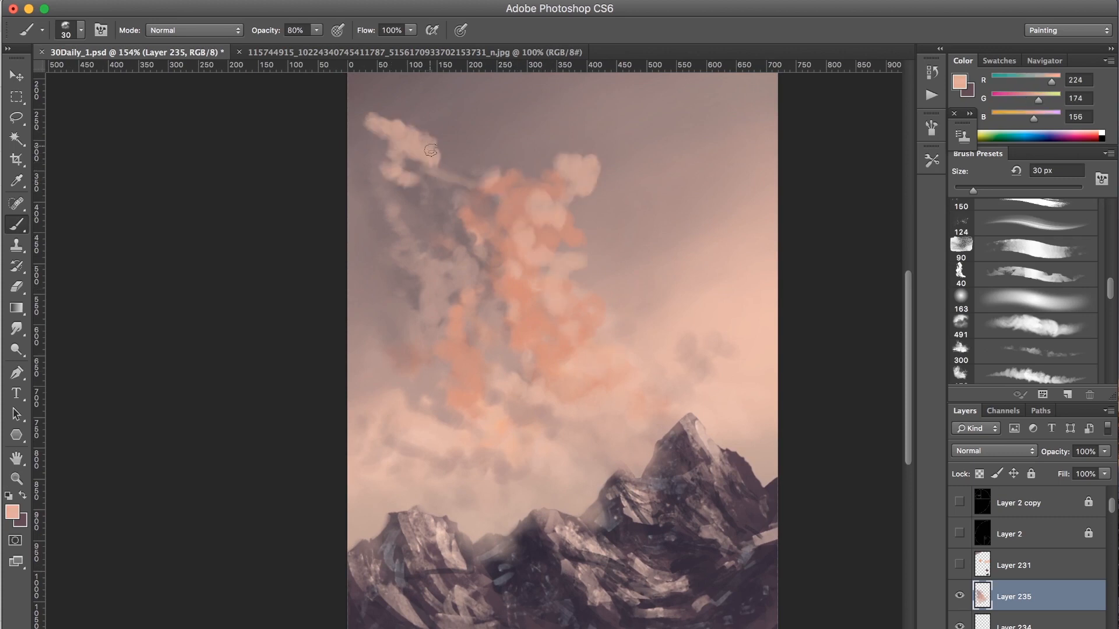
scroll(402, 152, up, 2)
mouse_move(434, 201)
mouse_down()
mouse_move(417, 221)
mouse_move(446, 219)
mouse_move(460, 251)
mouse_move(451, 276)
mouse_move(493, 311)
mouse_move(466, 317)
mouse_move(488, 329)
mouse_move(480, 347)
mouse_move(494, 327)
mouse_move(483, 347)
mouse_move(477, 253)
mouse_move(481, 270)
mouse_move(490, 262)
mouse_move(524, 283)
mouse_move(452, 306)
mouse_up()
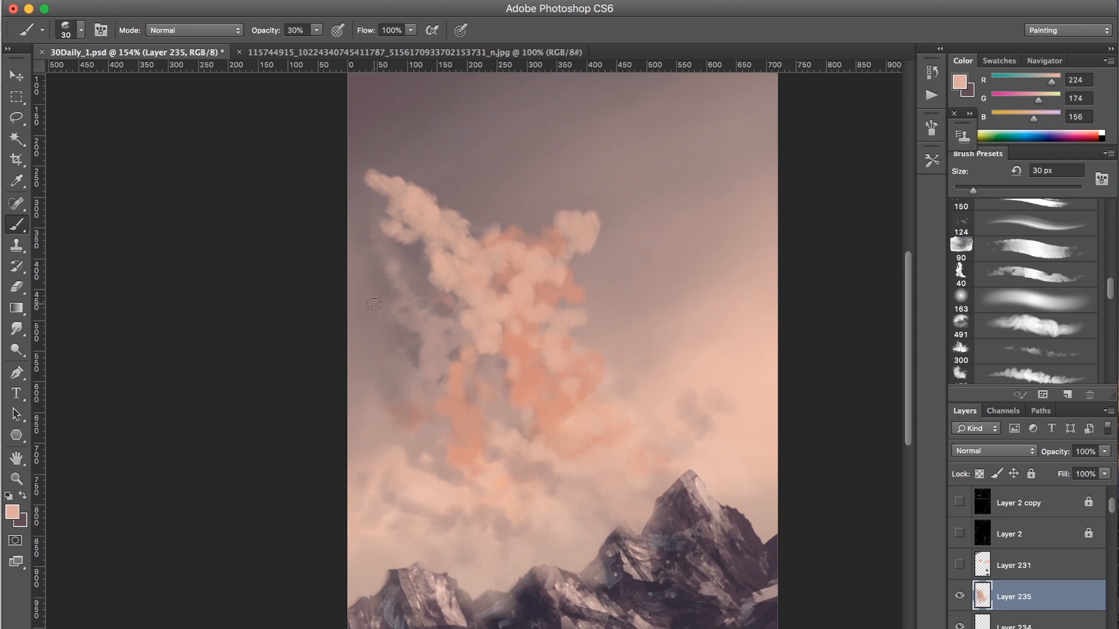
Fade out the column's shaded left side with a soft round eraser at 20% opacity, reducing its size from 125 to 70 px
key(bracketright)
key(bracketright)
key(bracketright)
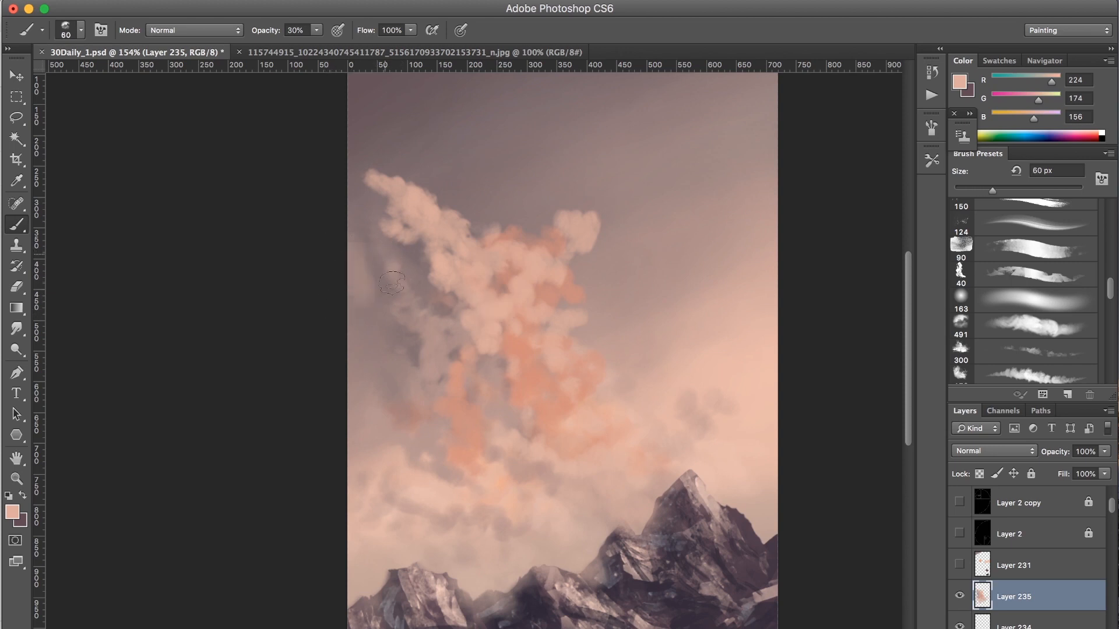
key(e)
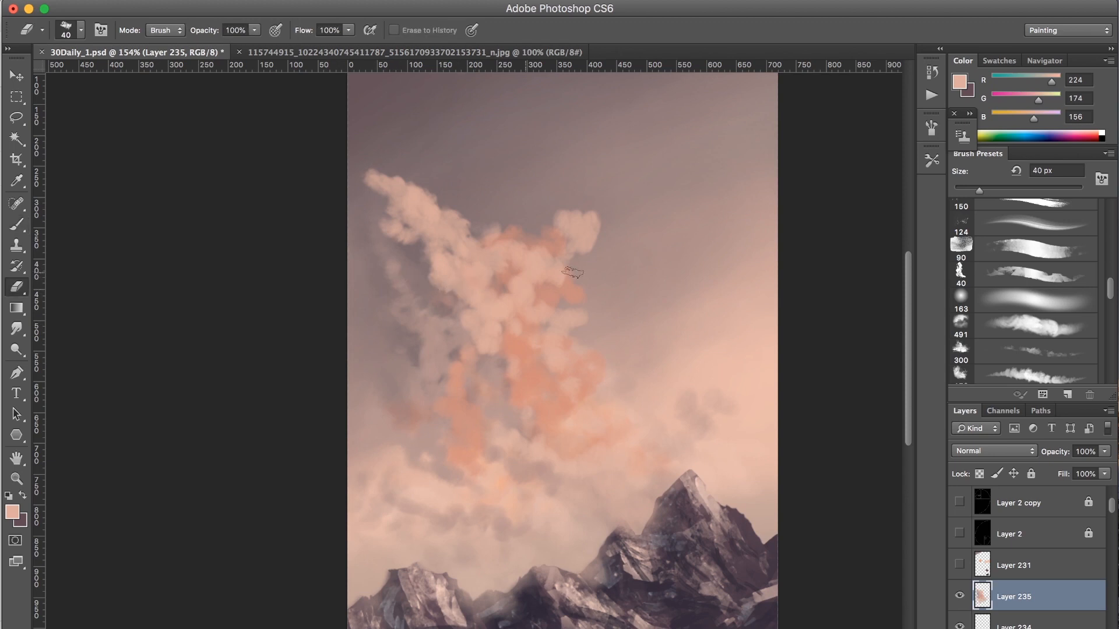
click(1043, 300)
key(2)
key(bracketleft)
key(bracketleft)
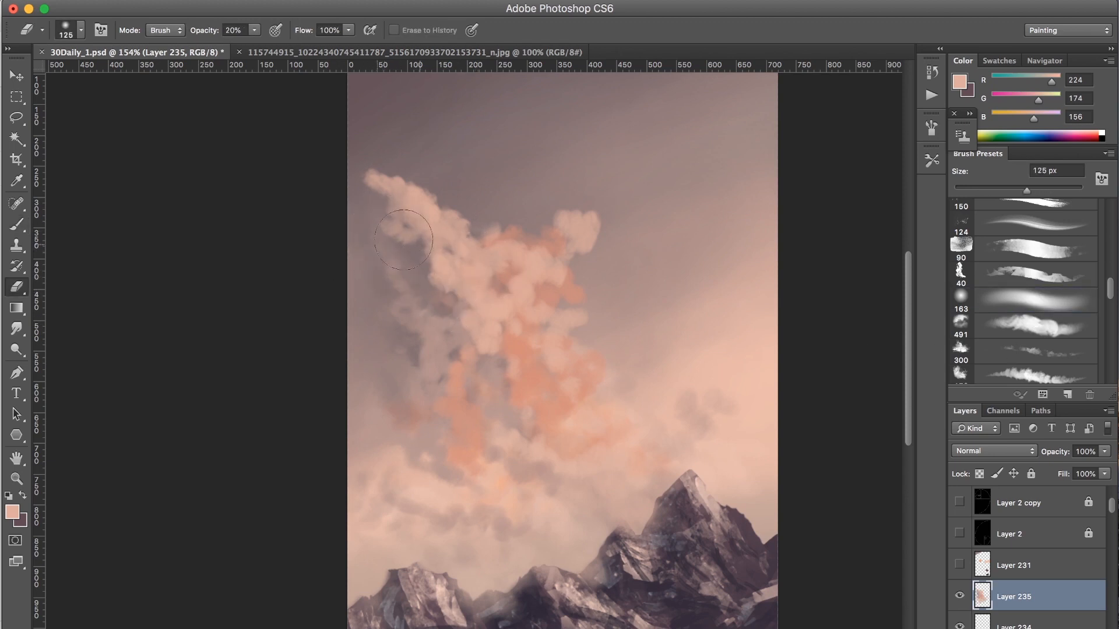
key(bracketleft)
key(bracketleft)
key(bracketleft)
key(bracketleft)
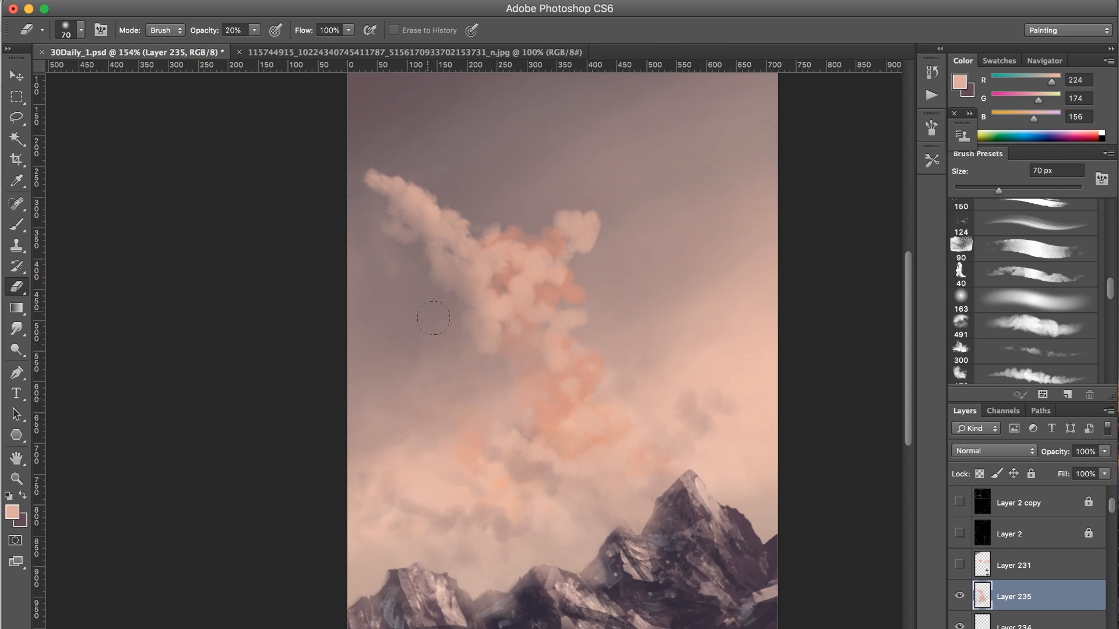
Shade the cloud's underside and core with sampled greyish mauve at 30% opacity, finishing with a 30 px brush
key(b)
alt+click(530, 347)
key(bracketleft)
key(bracketleft)
key(bracketleft)
alt+click(415, 240)
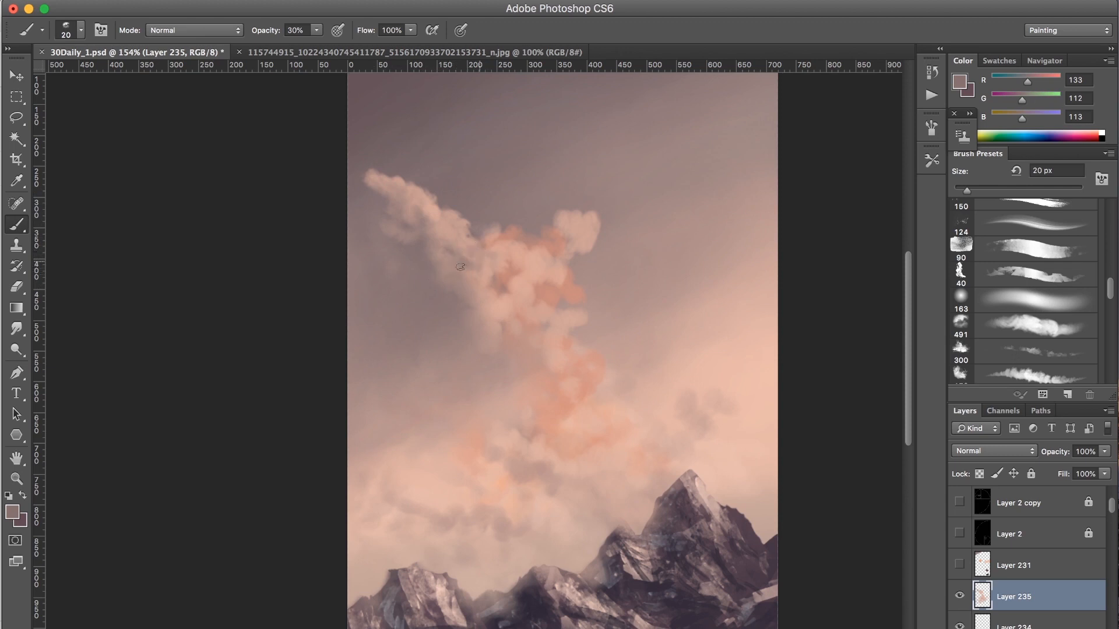
key(bracketright)
key(bracketright)
key(bracketright)
mouse_move(498, 290)
mouse_down()
mouse_move(524, 309)
mouse_move(492, 332)
mouse_move(470, 325)
mouse_up()
key(bracketleft)
key(bracketleft)
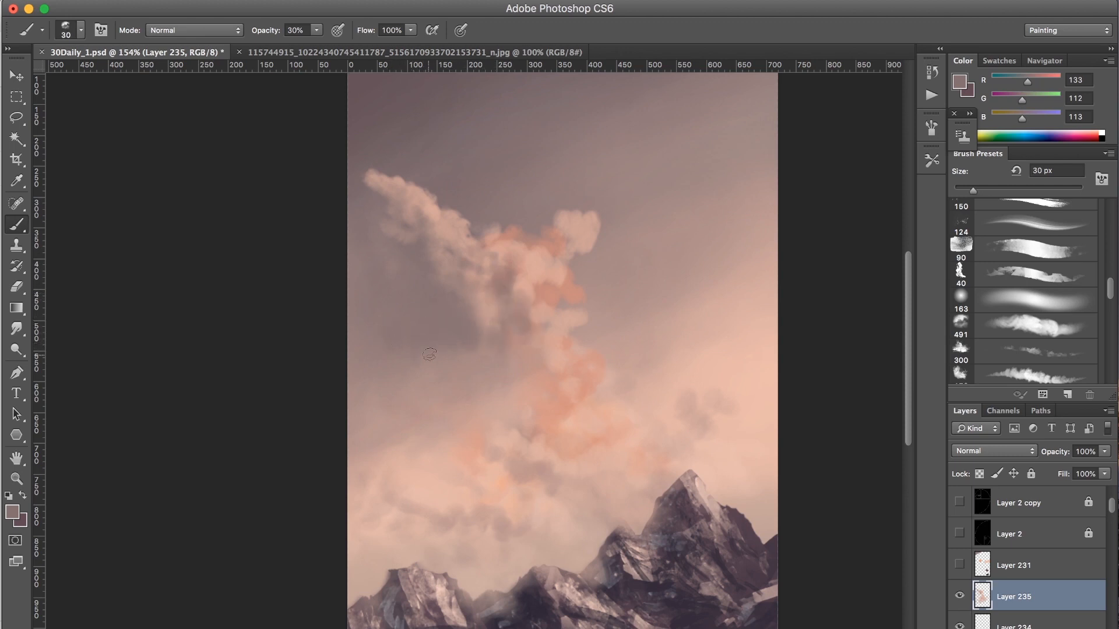
mouse_move(489, 364)
mouse_down()
mouse_move(500, 349)
mouse_move(524, 381)
mouse_move(548, 376)
mouse_move(480, 391)
mouse_up()
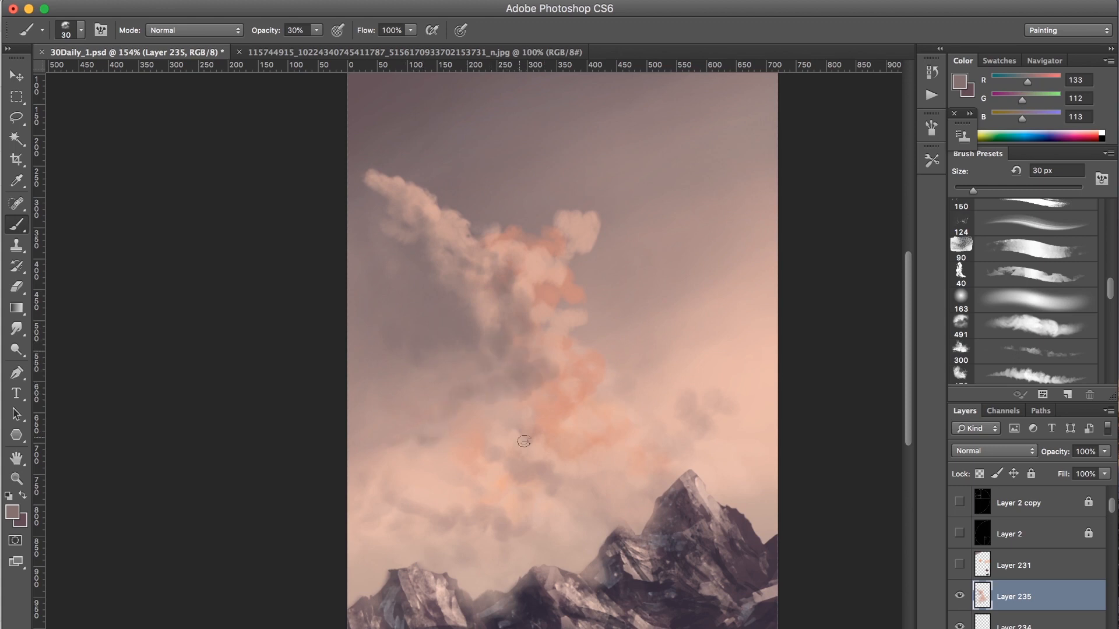
Veil the lower cloud bank in sampled peach haze at 30% opacity, enlarging the brush from 30 to 125 px
alt+click(429, 376)
alt+click(682, 379)
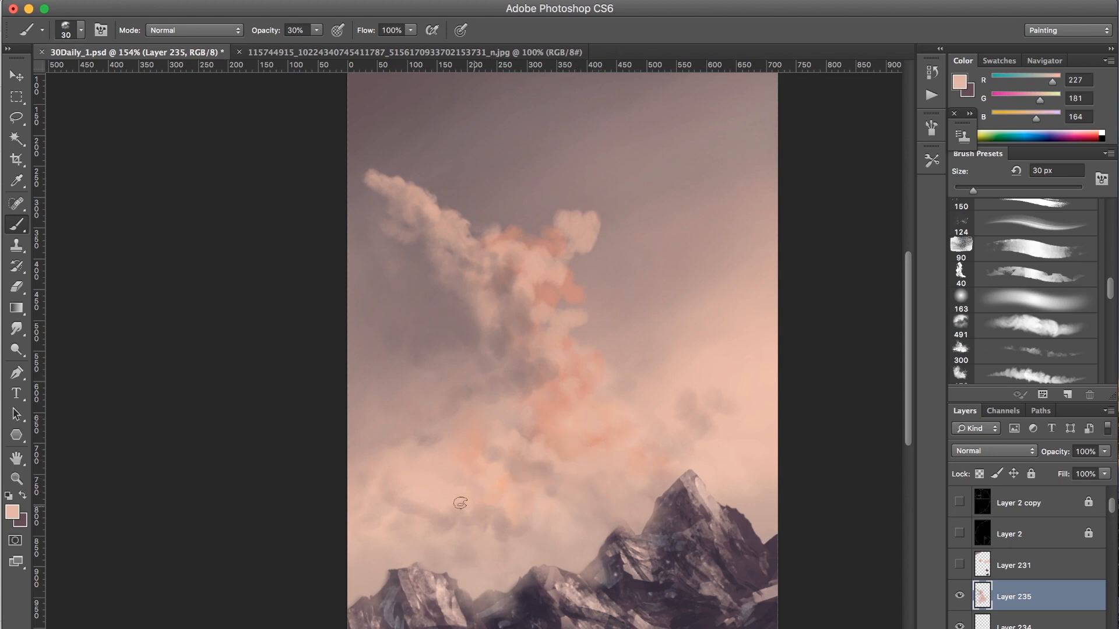
mouse_move(488, 453)
mouse_down()
mouse_move(501, 490)
mouse_move(513, 477)
mouse_up()
alt+click(424, 466)
key(bracketright)
key(bracketright)
key(bracketright)
key(bracketright)
key(bracketright)
key(bracketright)
key(bracketright)
key(bracketright)
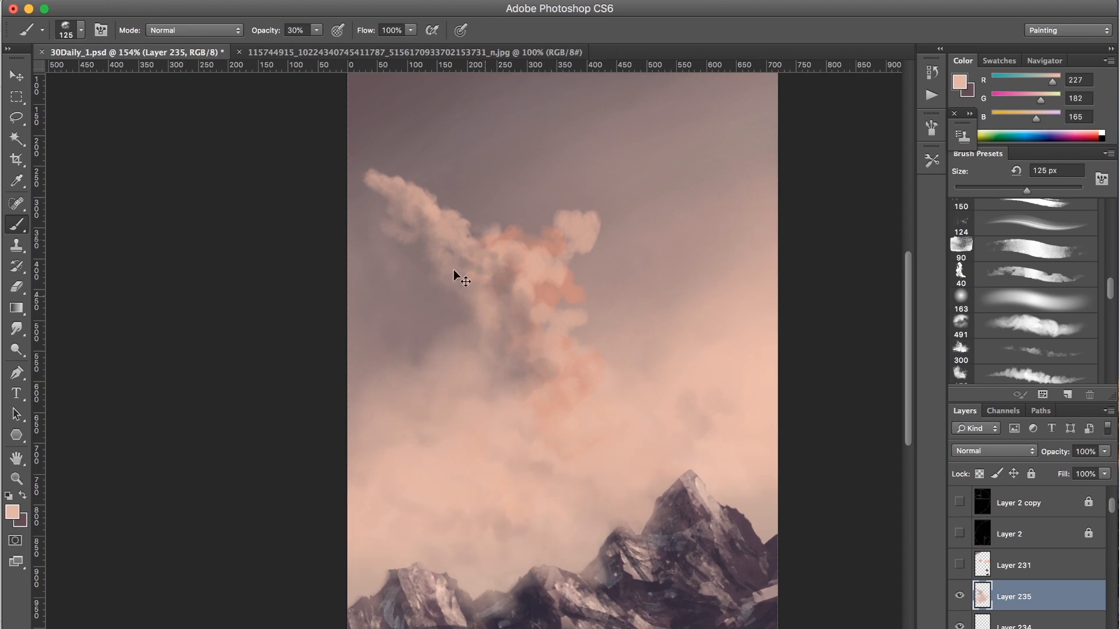
Blend the column's lower body with sampled dusty pink at 30% opacity, reducing the brush to 80 px and finally 45 px
alt+click(527, 322)
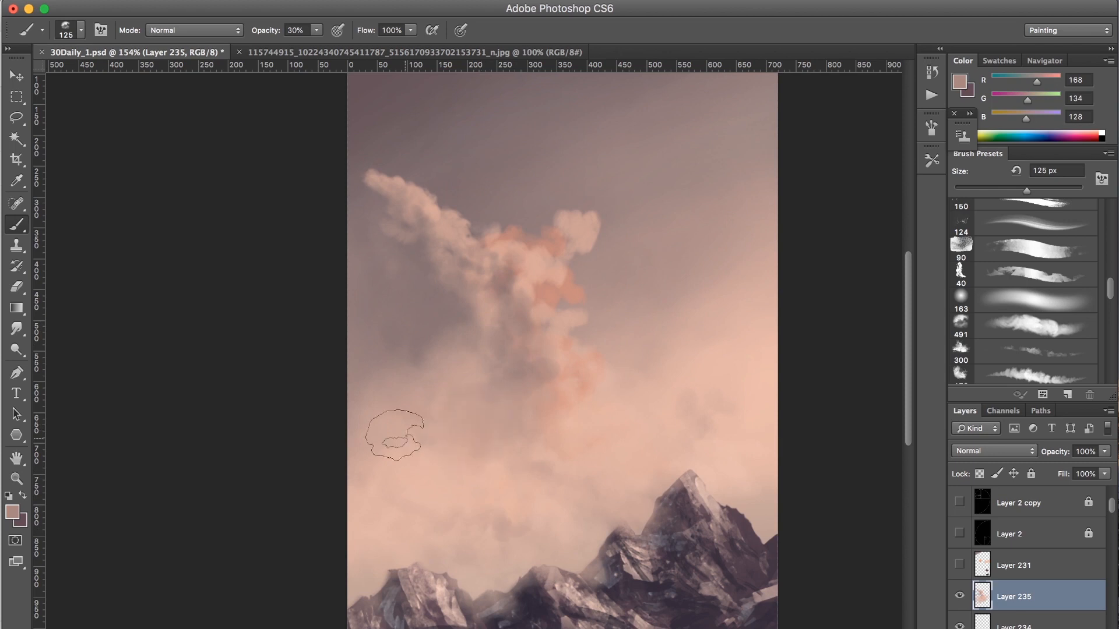
key(bracketleft)
key(bracketleft)
key(bracketleft)
key(bracketleft)
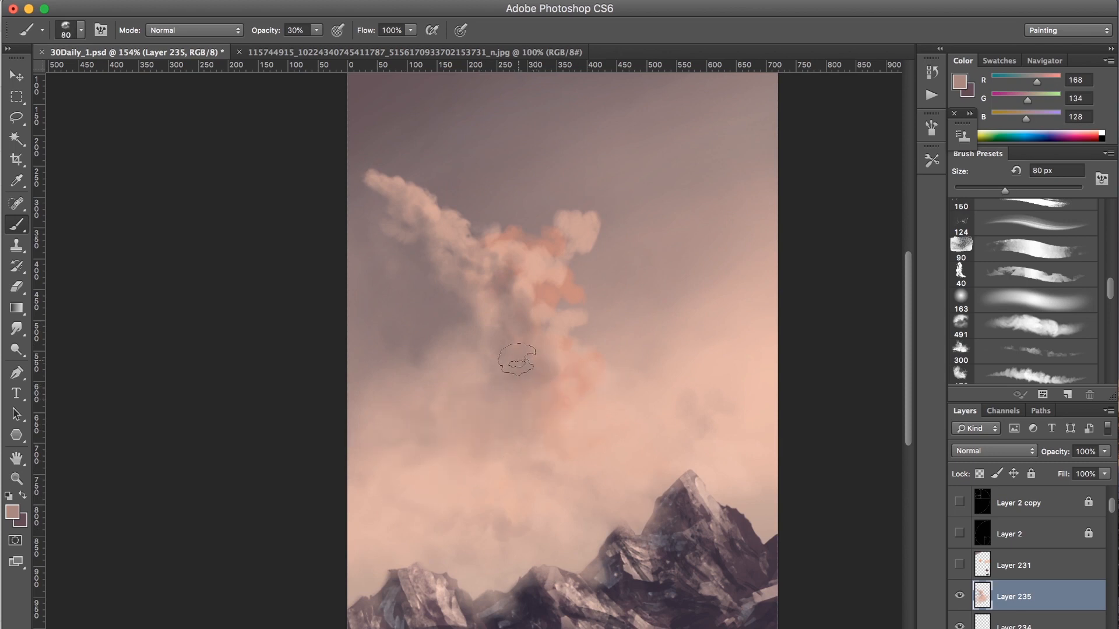
key(bracketleft)
key(bracketleft)
key(bracketleft)
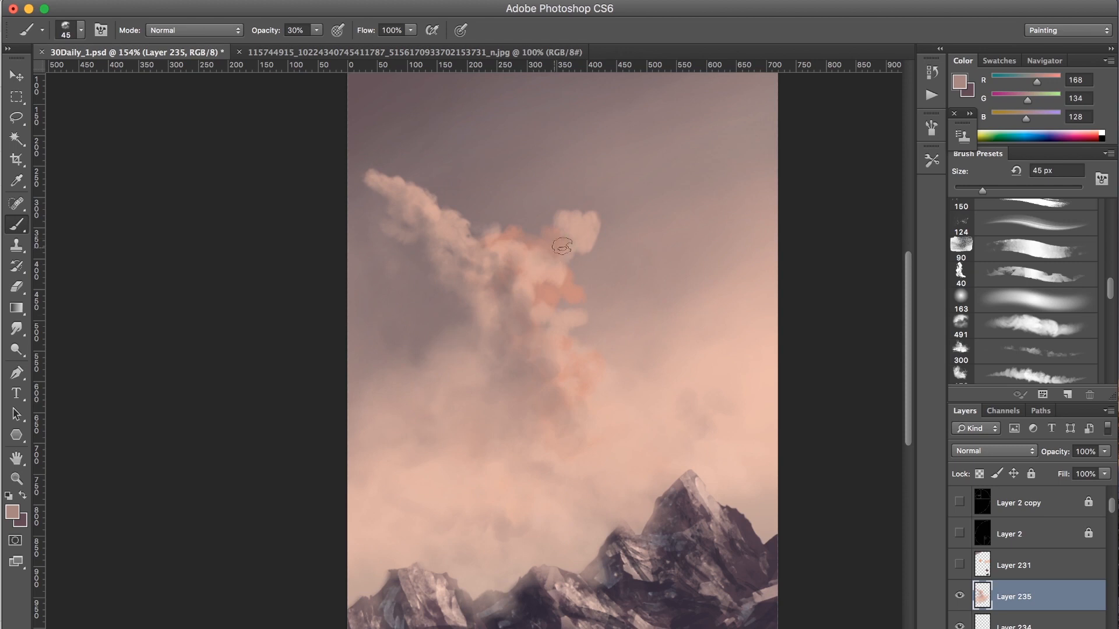
Paint 9 px cloud-edge highlights in Layer 231's light orange at 100% opacity, hiding the swatches again, and smudge the highlights at 20% strength
click(959, 565)
alt+click(507, 239)
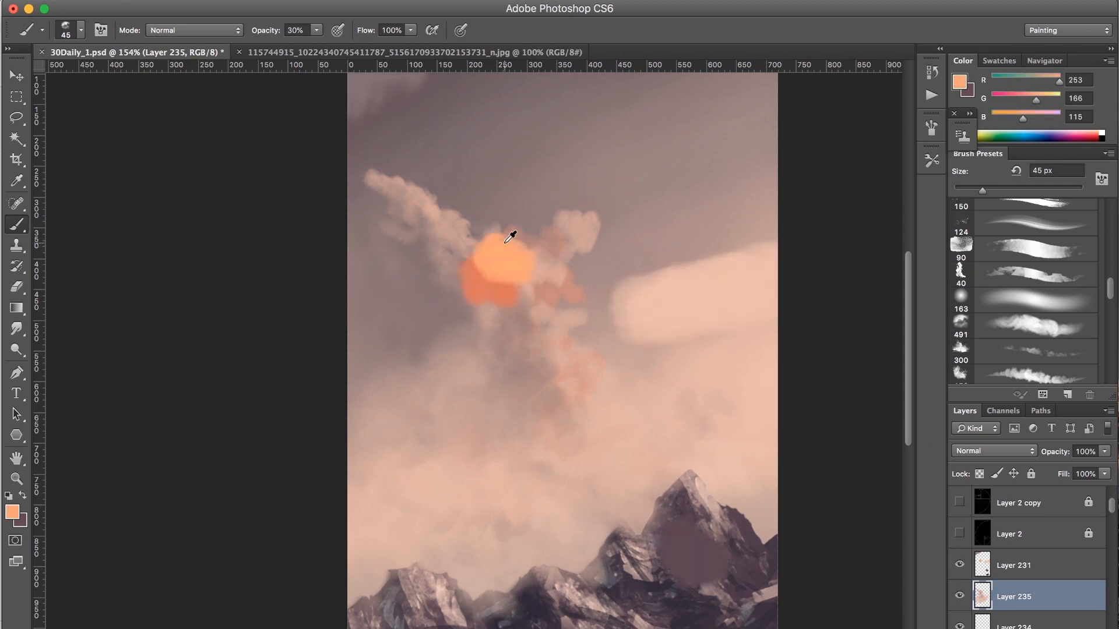
click(960, 565)
key(bracketleft)
key(bracketleft)
key(bracketleft)
key(bracketleft)
key(bracketleft)
key(bracketleft)
key(bracketleft)
key(bracketleft)
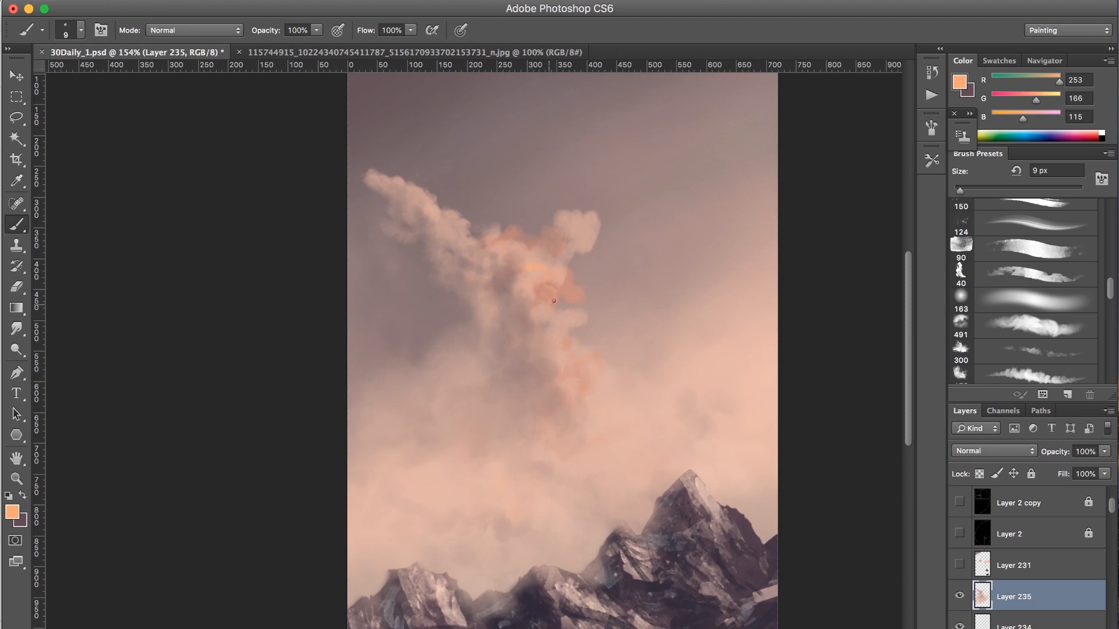
drag(573, 289, 579, 297)
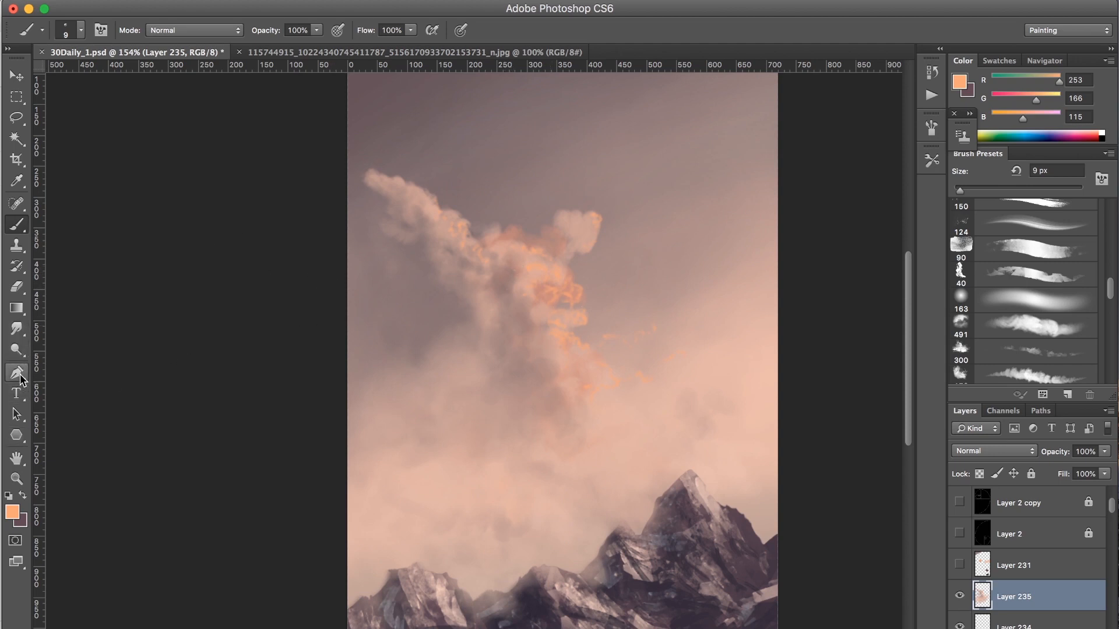
click(16, 330)
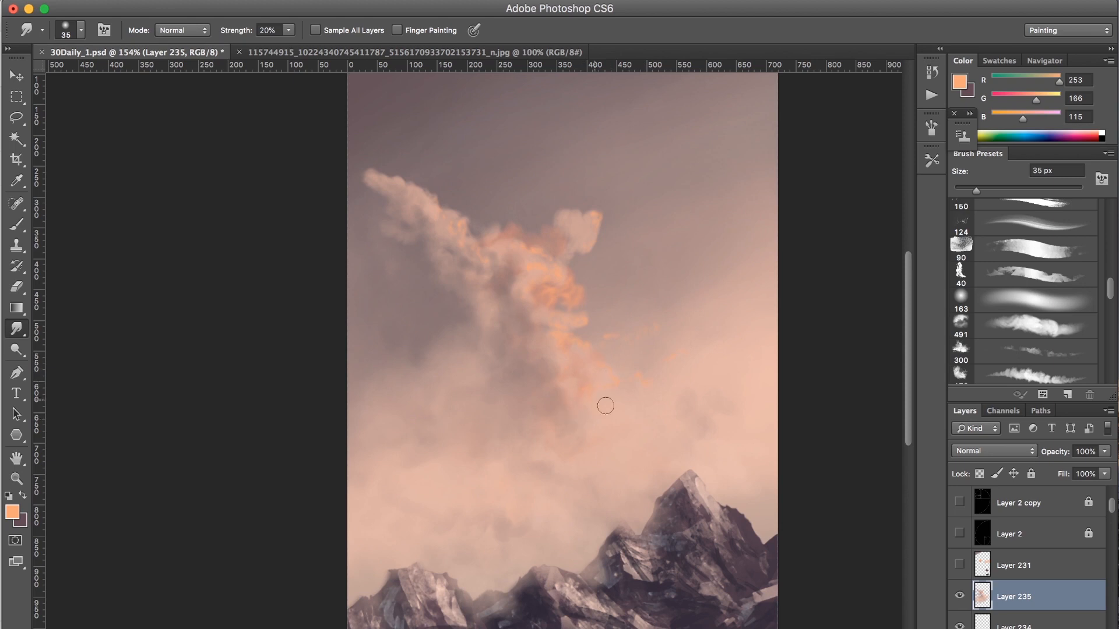
Soften the orange highlights into the cloud with sampled peach and mauve tones, using a 25 px brush at 20% opacity
key(b)
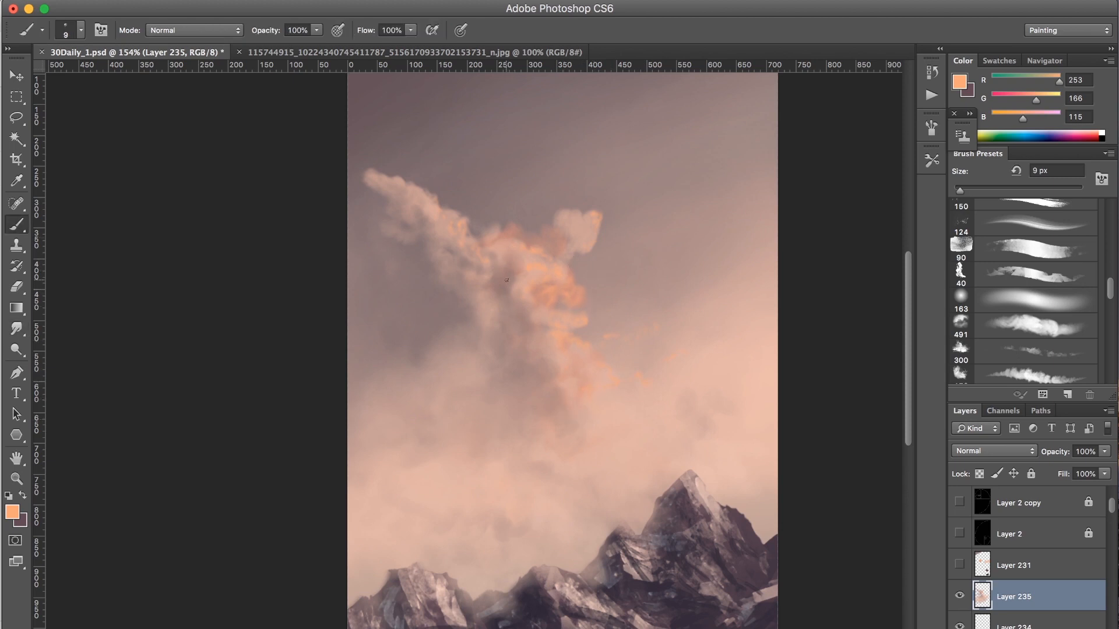
key(bracketright)
key(bracketright)
key(bracketright)
key(bracketright)
alt+click(528, 263)
key(2)
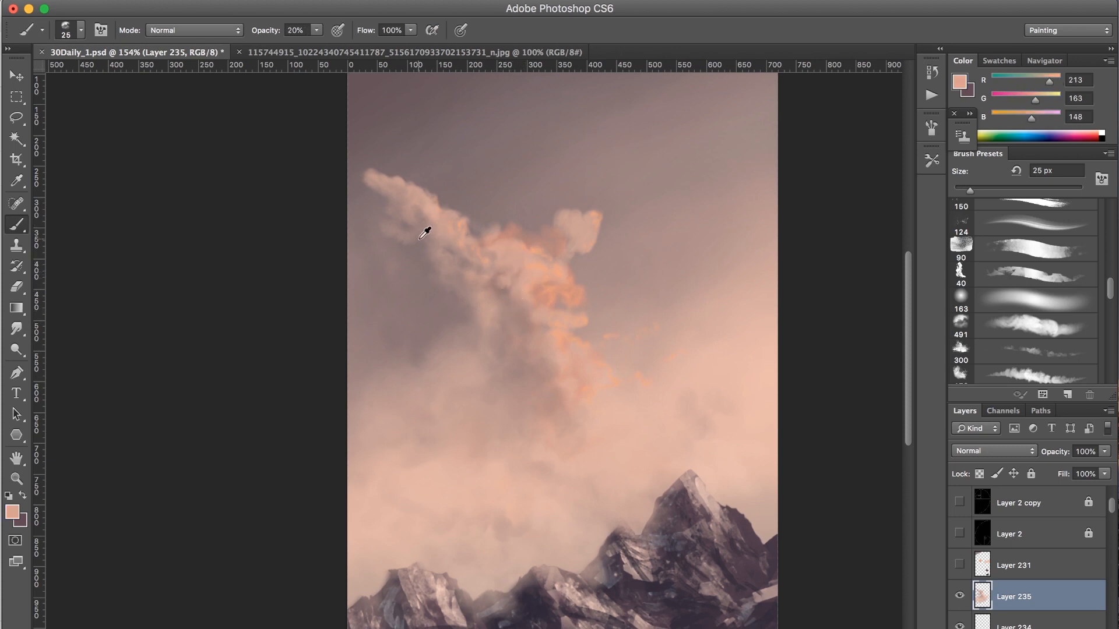
alt+click(458, 240)
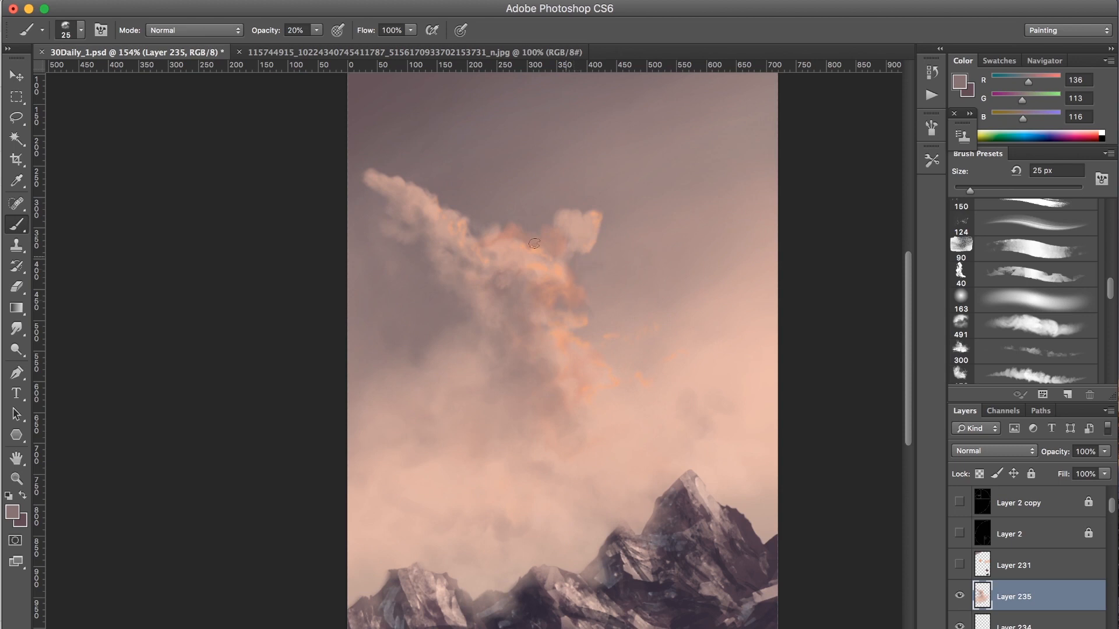
Extend wispy tufts along the cloud's top and right edge with sampled peach tones, raising the brush opacity from 20% to 60%
alt+click(579, 223)
mouse_move(549, 228)
mouse_down()
mouse_move(501, 209)
mouse_move(522, 237)
mouse_move(496, 192)
mouse_move(538, 230)
mouse_move(550, 220)
mouse_move(528, 233)
mouse_move(532, 282)
mouse_move(559, 277)
mouse_move(553, 320)
mouse_move(576, 310)
mouse_move(502, 274)
mouse_move(518, 302)
mouse_move(508, 330)
mouse_move(469, 338)
mouse_move(544, 371)
mouse_up()
alt+click(660, 377)
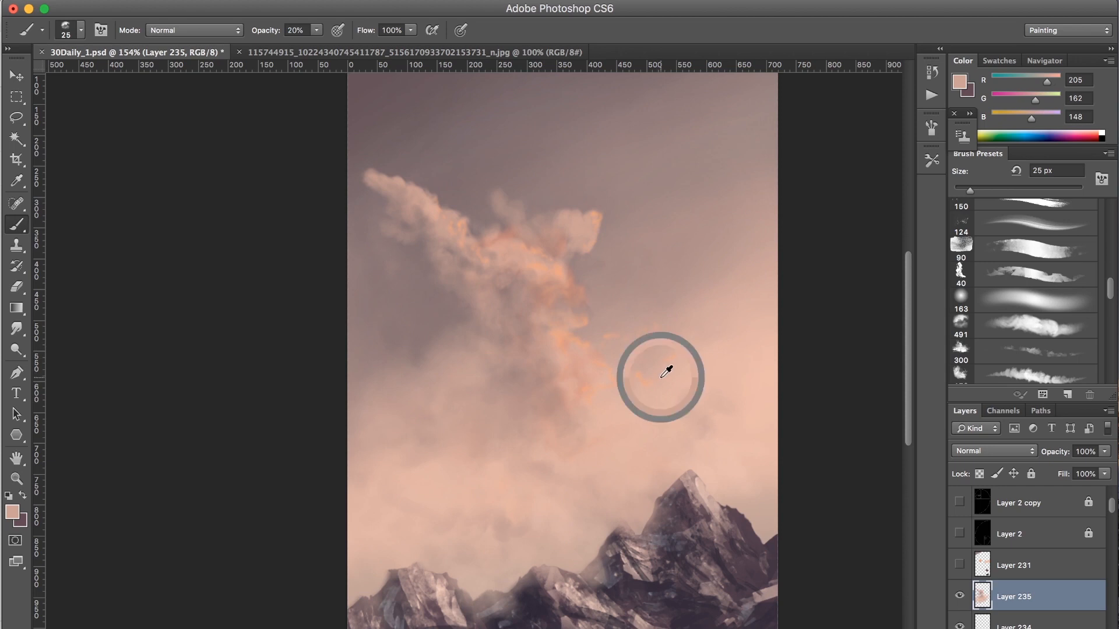
mouse_move(579, 313)
mouse_down()
mouse_move(520, 282)
mouse_move(584, 320)
mouse_move(600, 311)
mouse_move(568, 264)
mouse_move(579, 239)
mouse_move(576, 264)
mouse_move(616, 221)
mouse_move(573, 245)
mouse_move(566, 265)
mouse_move(594, 256)
mouse_move(607, 202)
mouse_move(592, 219)
mouse_move(608, 228)
mouse_move(608, 205)
mouse_move(581, 255)
mouse_move(600, 224)
mouse_move(596, 257)
mouse_up()
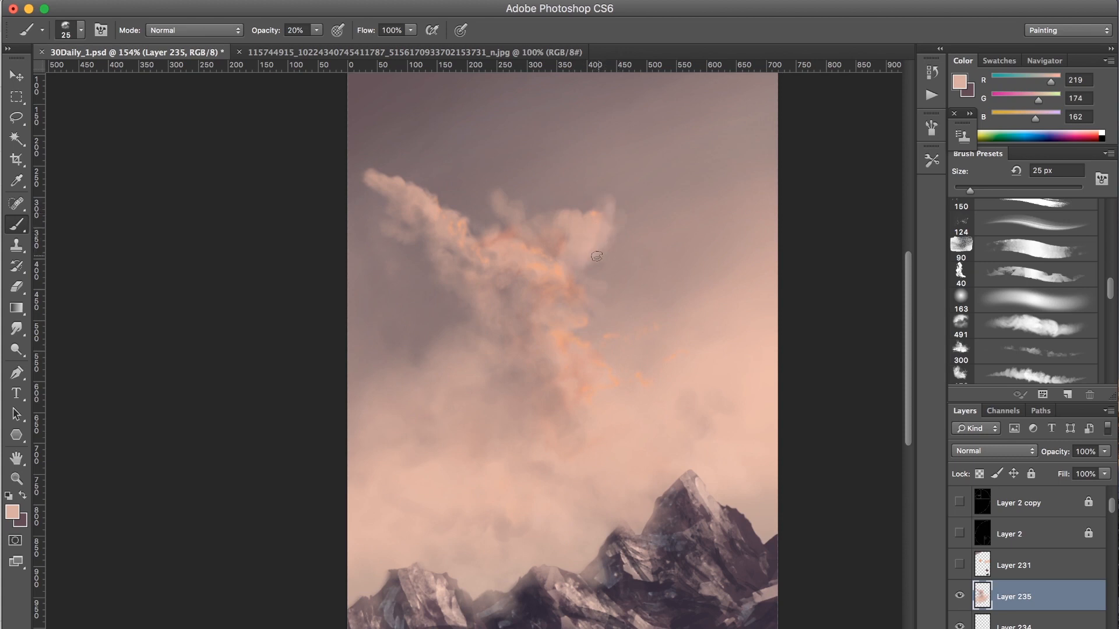
key(6)
mouse_move(521, 224)
mouse_down()
mouse_move(510, 225)
mouse_move(519, 239)
mouse_move(549, 254)
mouse_up()
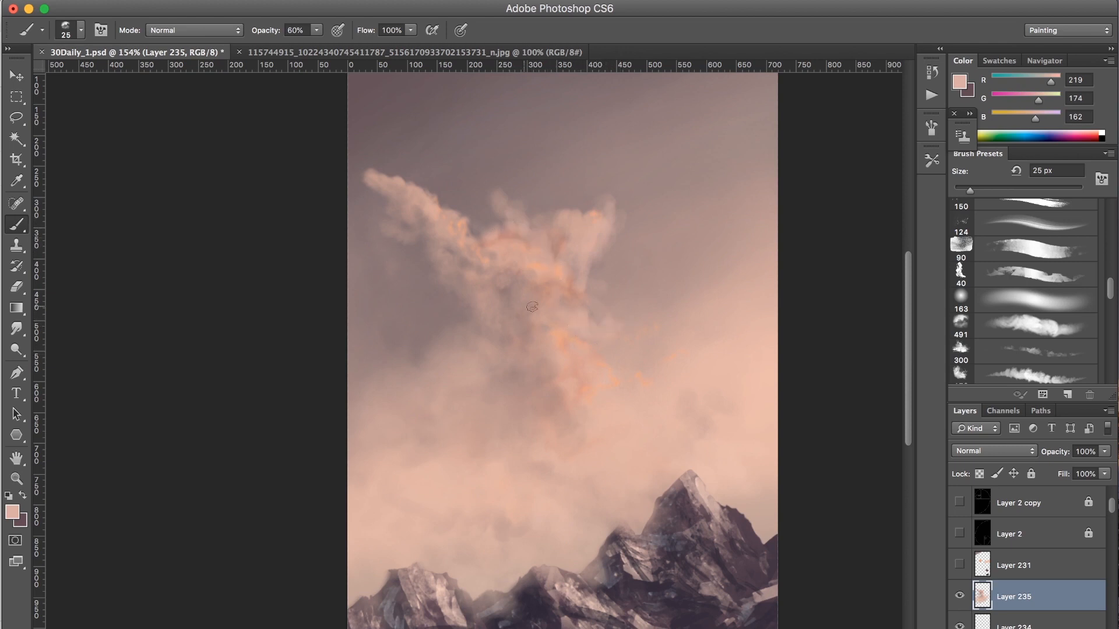
Draw fine curling orange wisps around the cloud's edges with a sampled orange, using an 8 px brush at 60% opacity
alt+click(563, 260)
key(bracketleft)
key(bracketleft)
key(bracketleft)
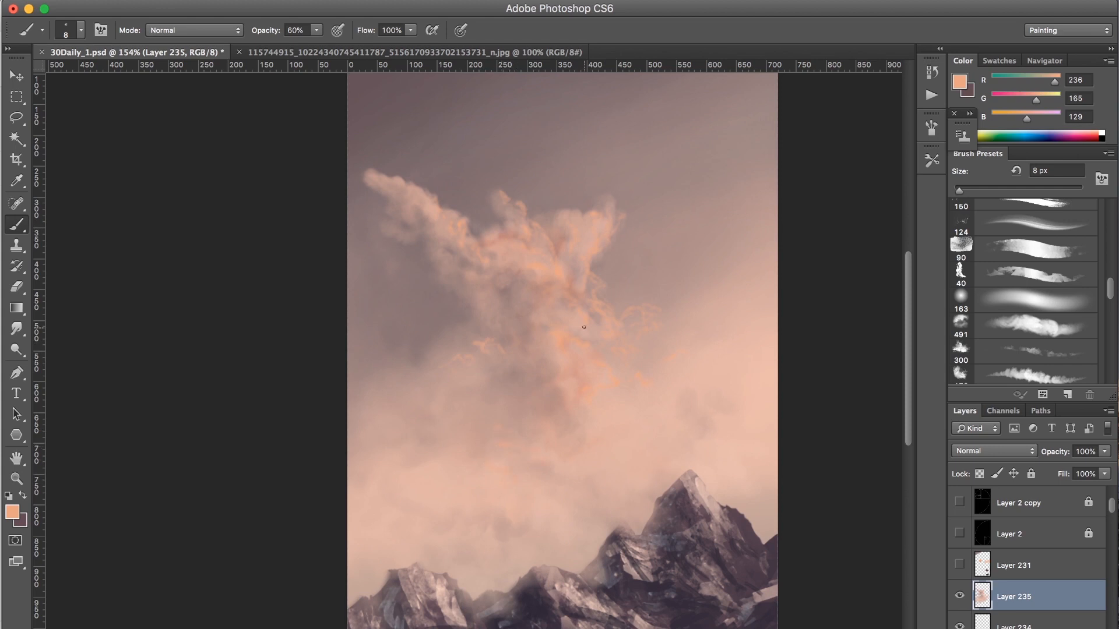
Load Layer 233's mountain outline as a selection and paint orange light on the ridge with the 40 px preset reduced to 9 px
scroll(584, 327, down, 3)
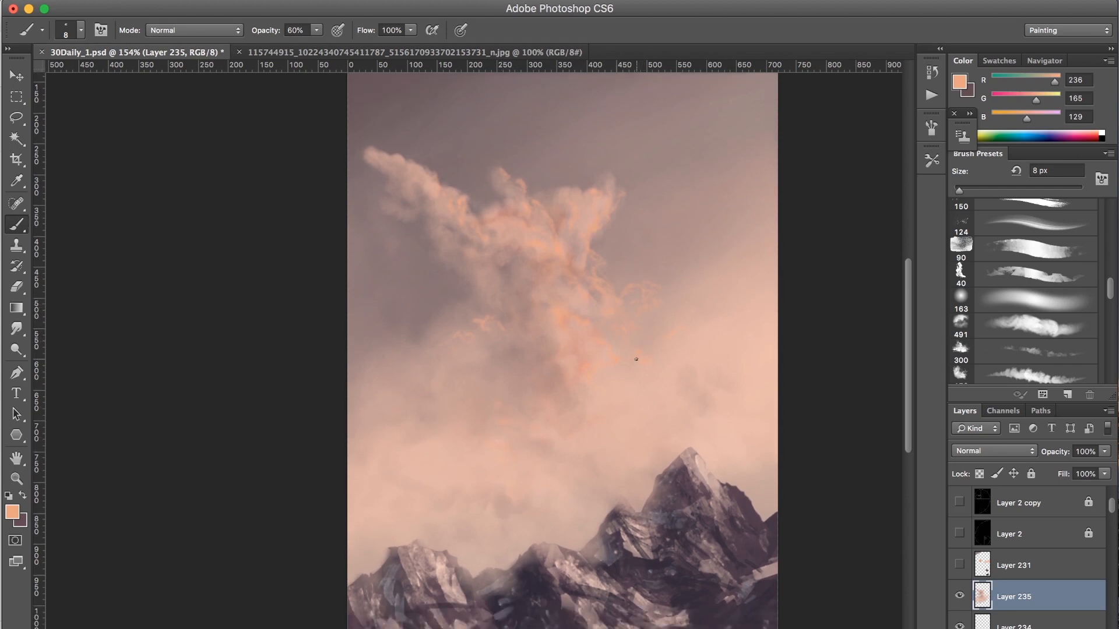
click(1035, 250)
click(1030, 273)
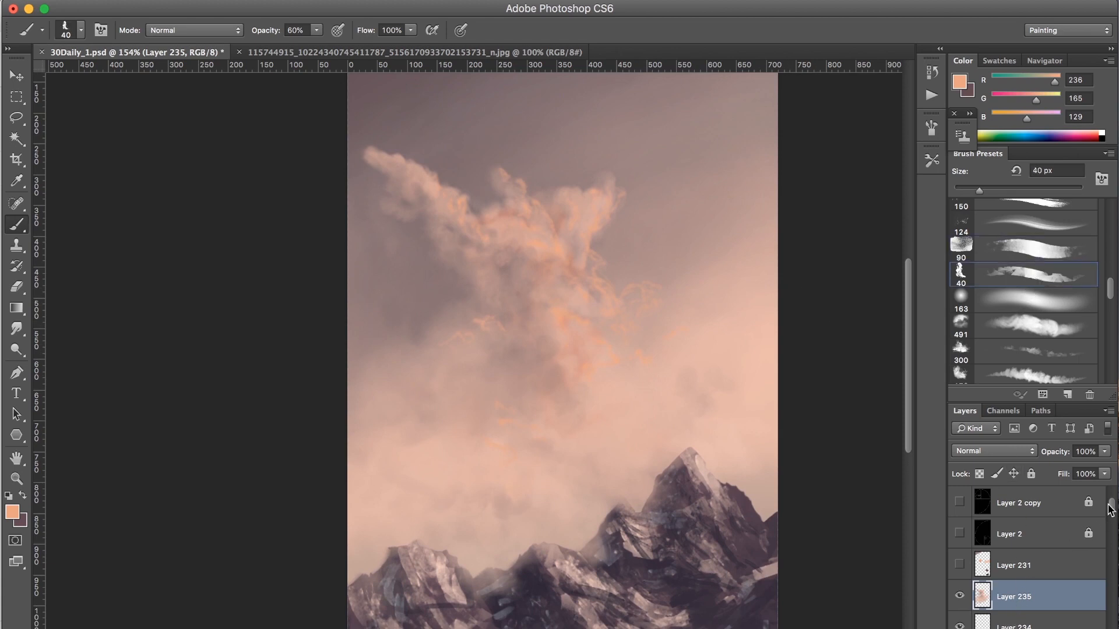
drag(1112, 506, 1113, 512)
click(1015, 564)
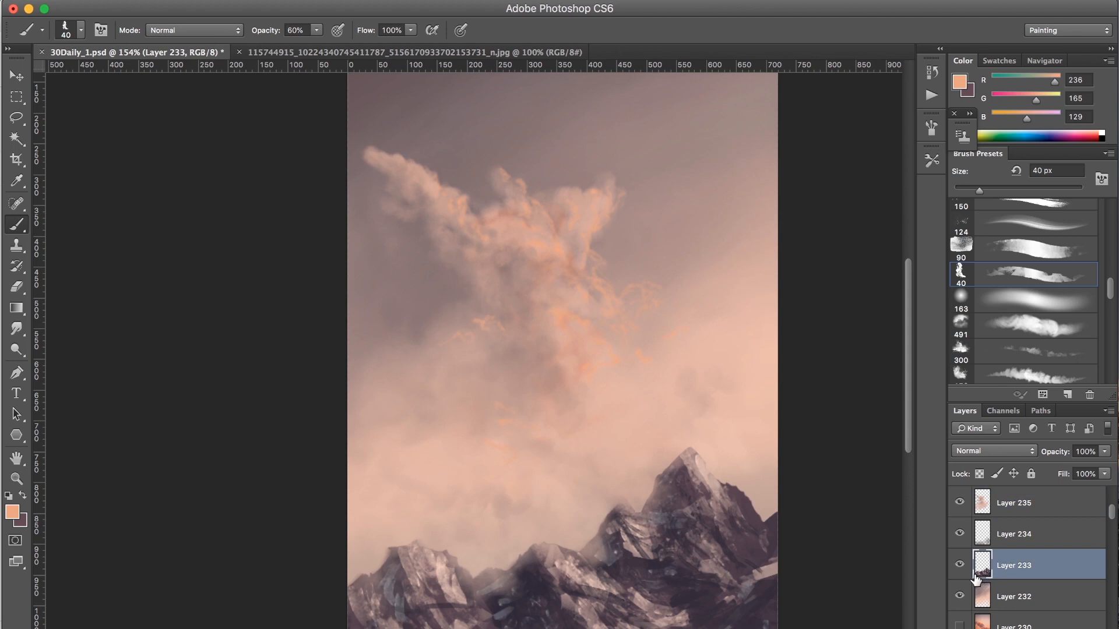
super+click(982, 565)
key(bracketleft)
key(bracketleft)
key(bracketleft)
key(bracketleft)
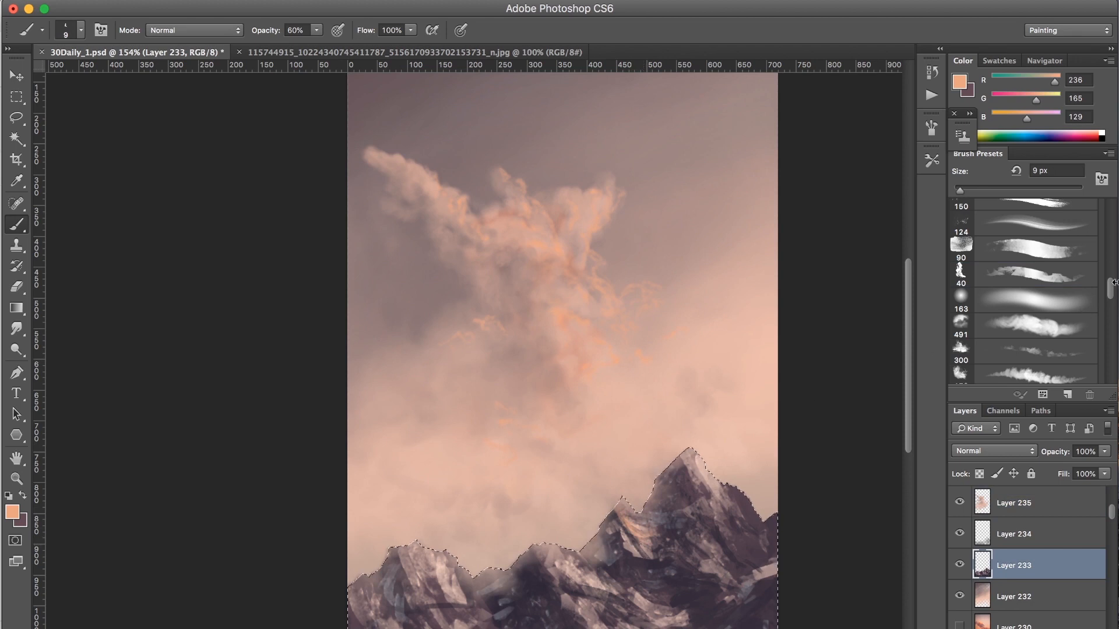
Paint light strokes on the upper ridge using the thin, broken 15 px brush preset in light orange #f9bd9e at 60% opacity
drag(1111, 295, 1109, 373)
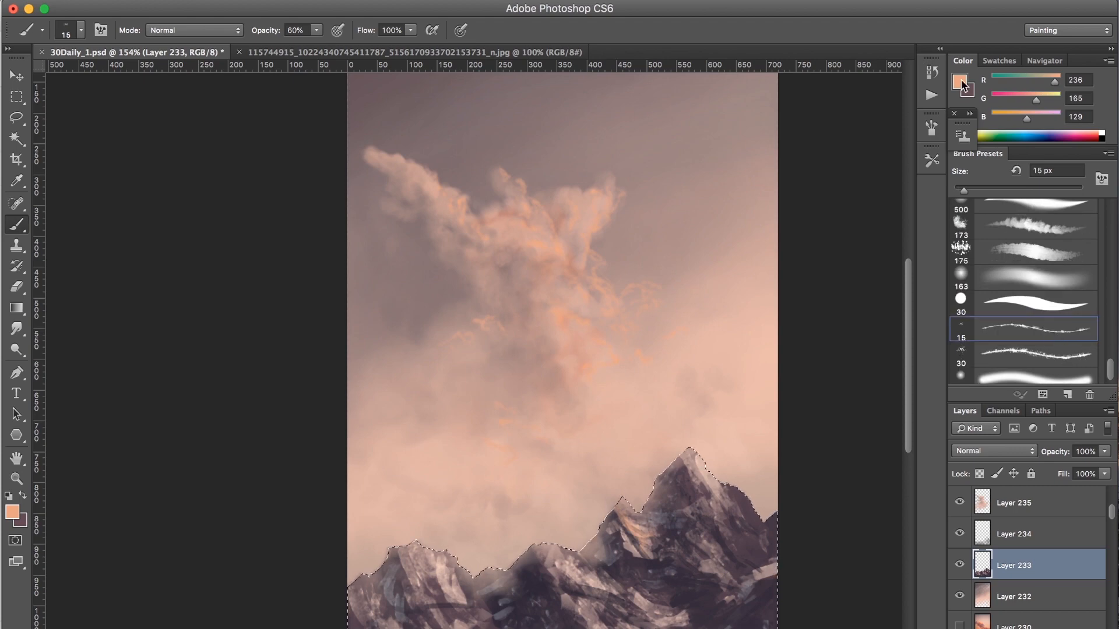
click(961, 83)
click(669, 140)
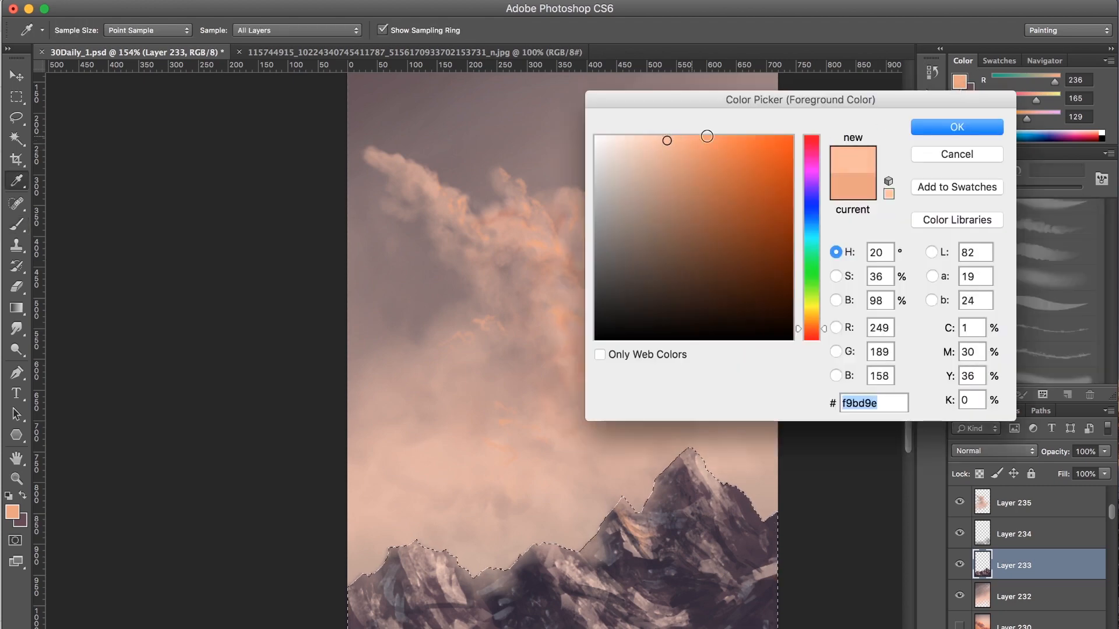
click(956, 127)
drag(623, 511, 634, 531)
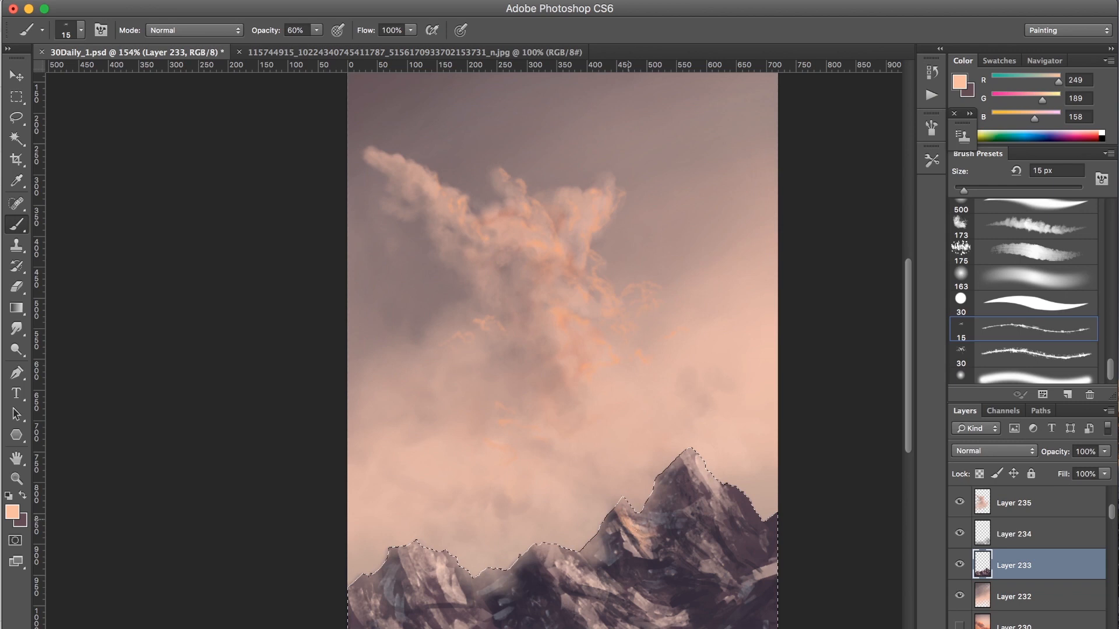
drag(672, 515, 704, 530)
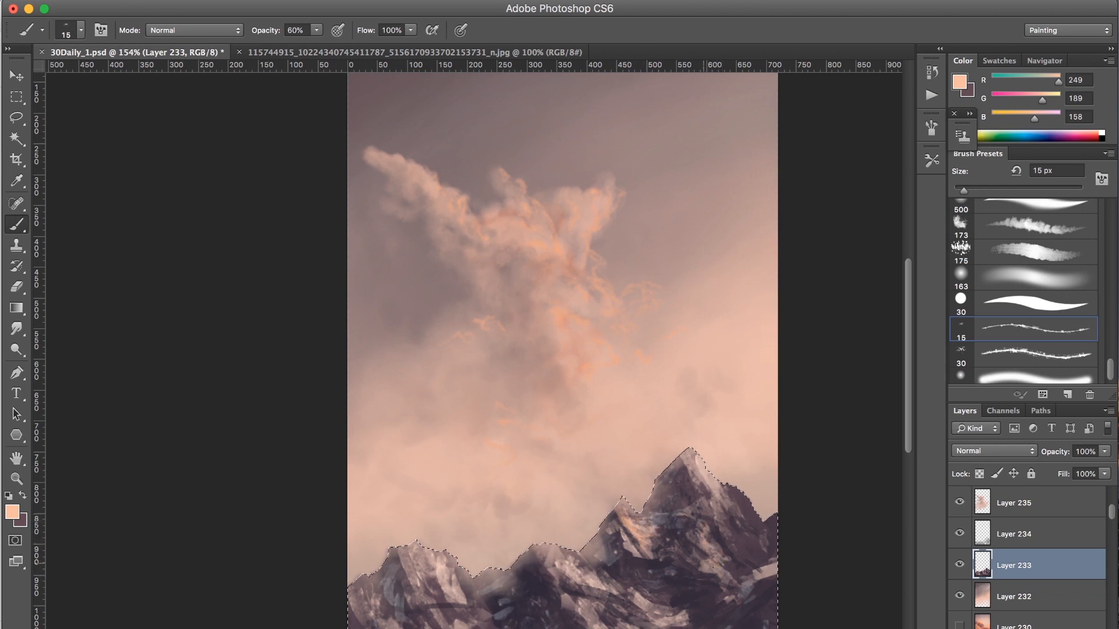
Add pale peach highlights (RGB 245, 211, 194) to the slope below the highest peak at 100% brush opacity
click(959, 81)
click(636, 146)
click(635, 143)
click(925, 128)
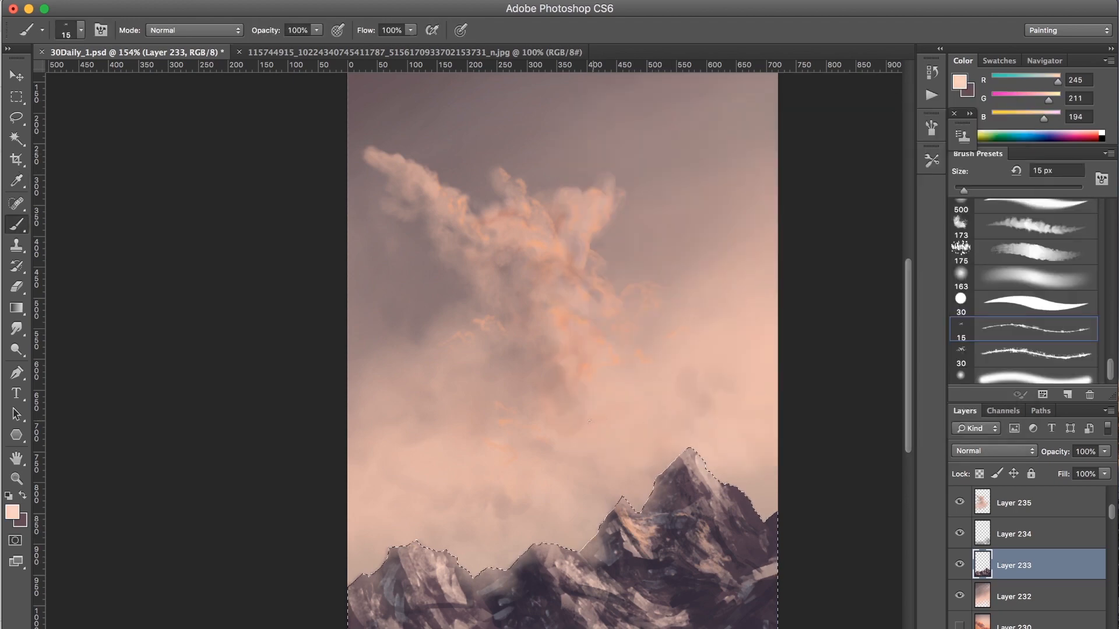
mouse_move(694, 530)
mouse_down()
mouse_move(723, 543)
mouse_move(707, 517)
mouse_up()
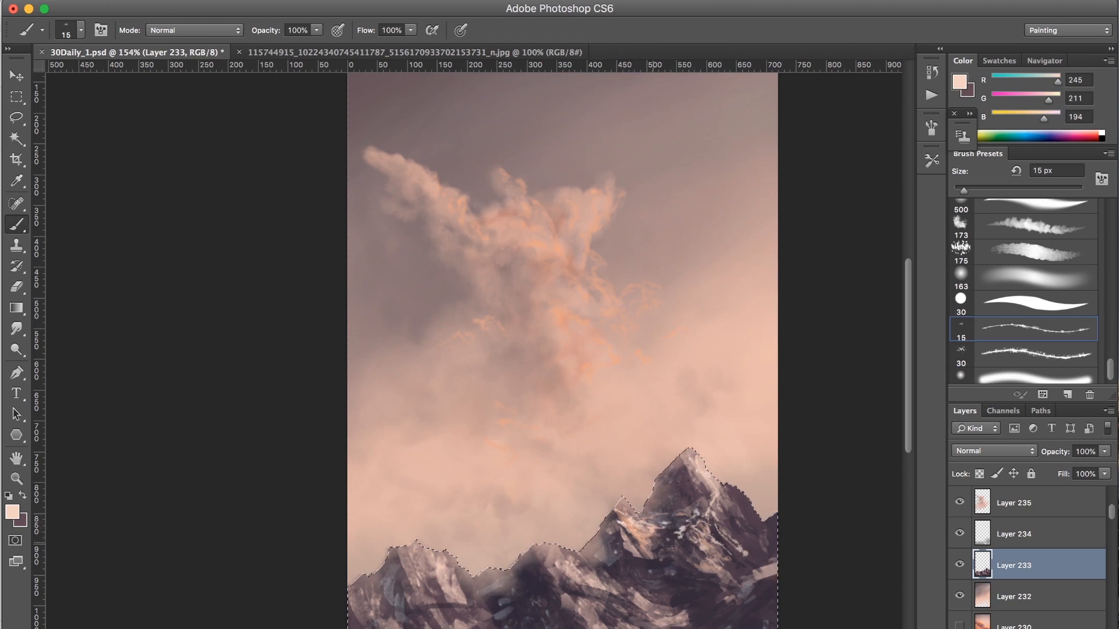
Brighten an orange sampled from the cloud to RGB 249, 183, 150 and paint lit streaks down the middle mountain's slope
scroll(624, 445, down, 3)
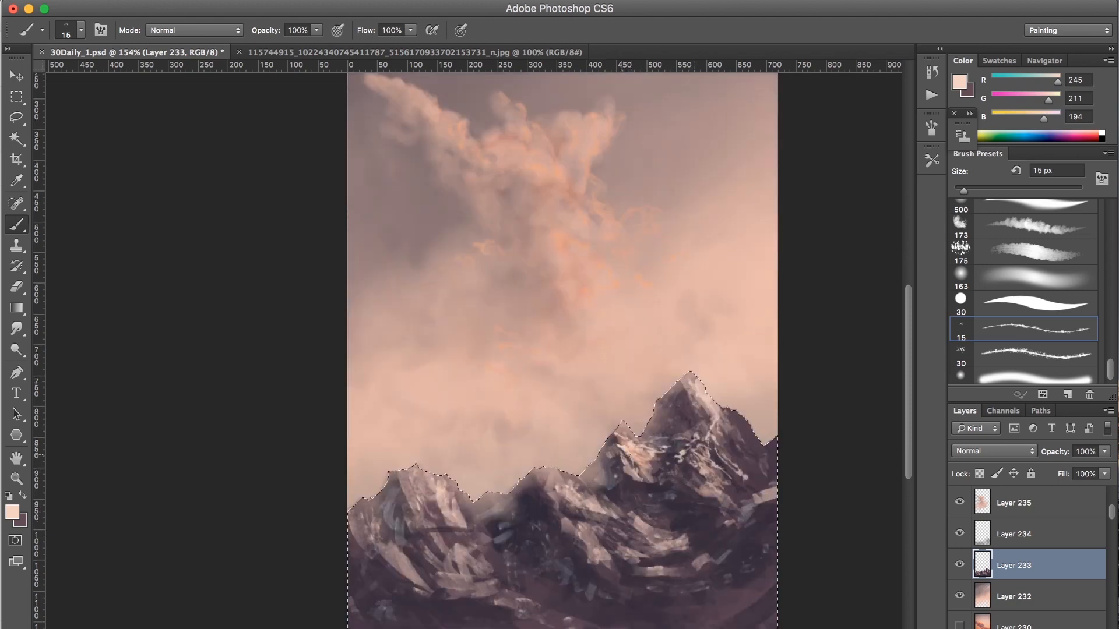
alt+click(566, 159)
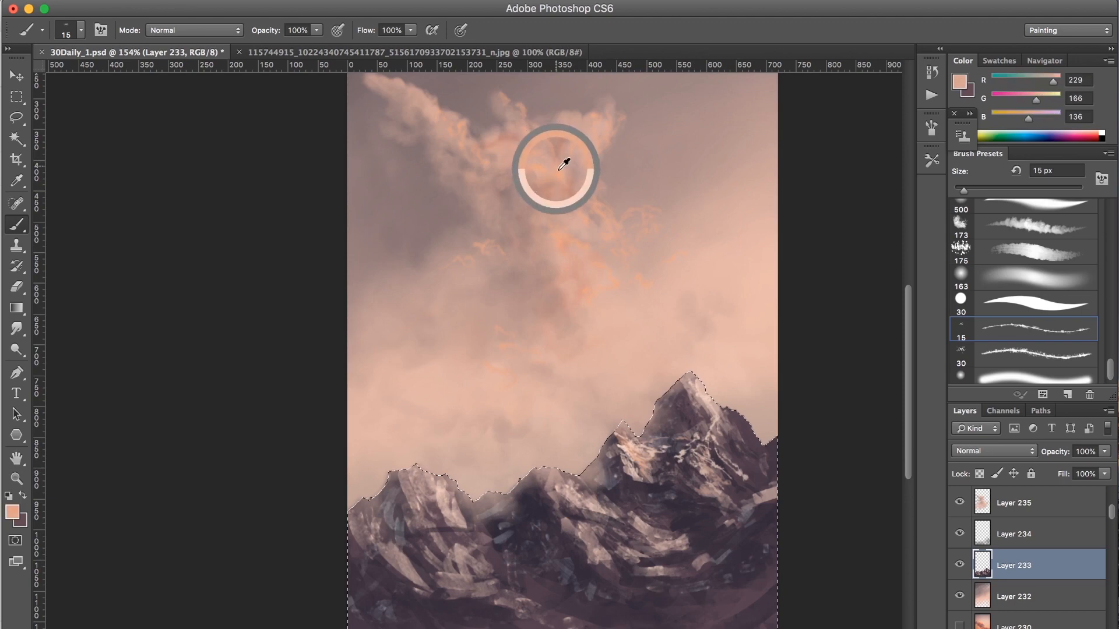
click(959, 82)
click(672, 140)
click(936, 130)
key(b)
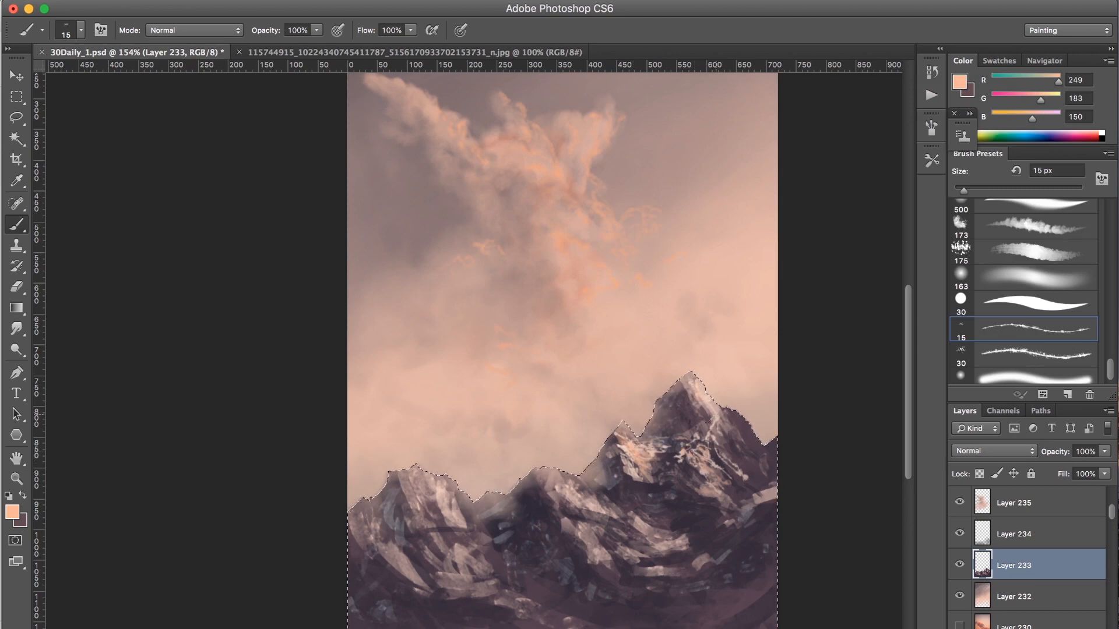
drag(543, 475, 560, 489)
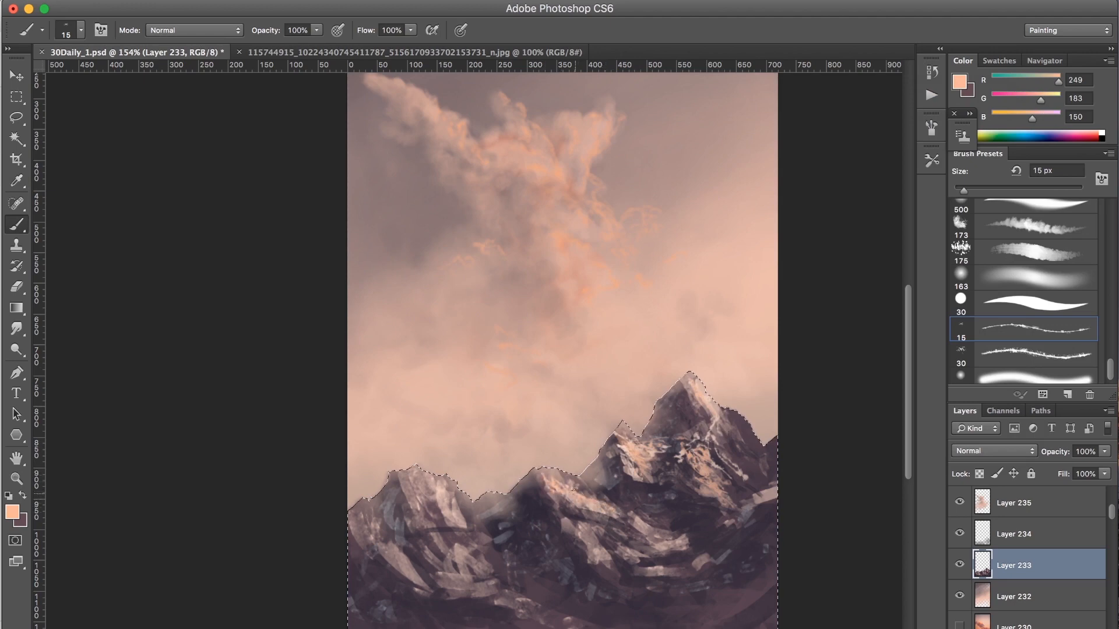
drag(605, 507, 644, 523)
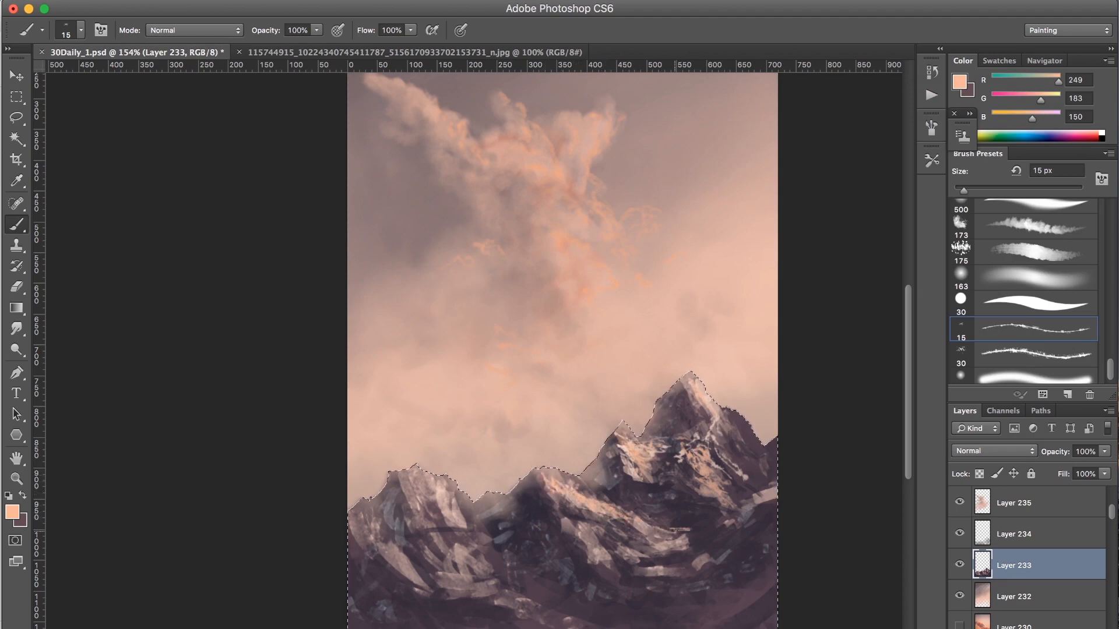
drag(635, 544, 669, 547)
Paint orange light streaks down the left mountain's slopes, changing the brush size from 15 px to 20 px
drag(423, 468, 436, 513)
mouse_move(408, 481)
mouse_down()
mouse_move(405, 513)
mouse_move(439, 548)
mouse_up()
drag(421, 538, 443, 555)
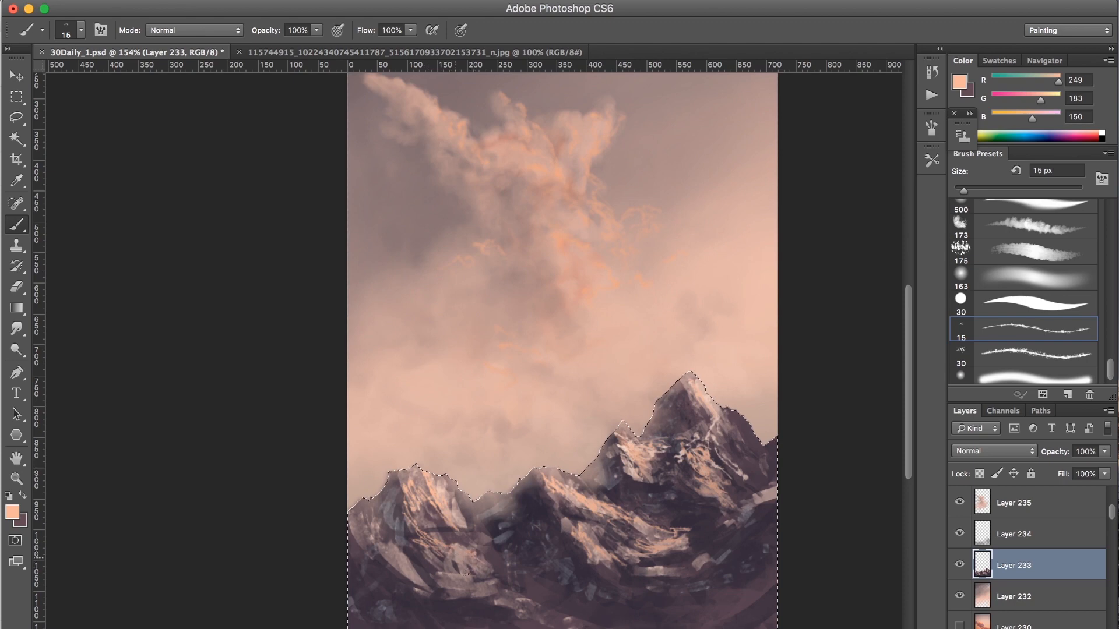
key(bracketright)
key(bracketright)
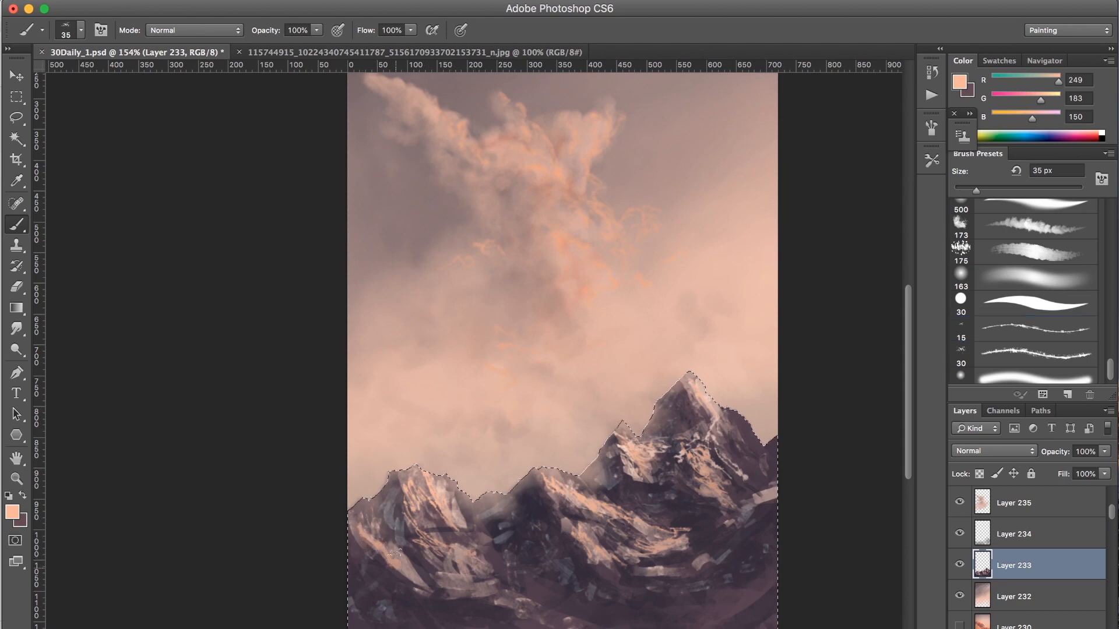
key(bracketleft)
key(bracketleft)
key(bracketleft)
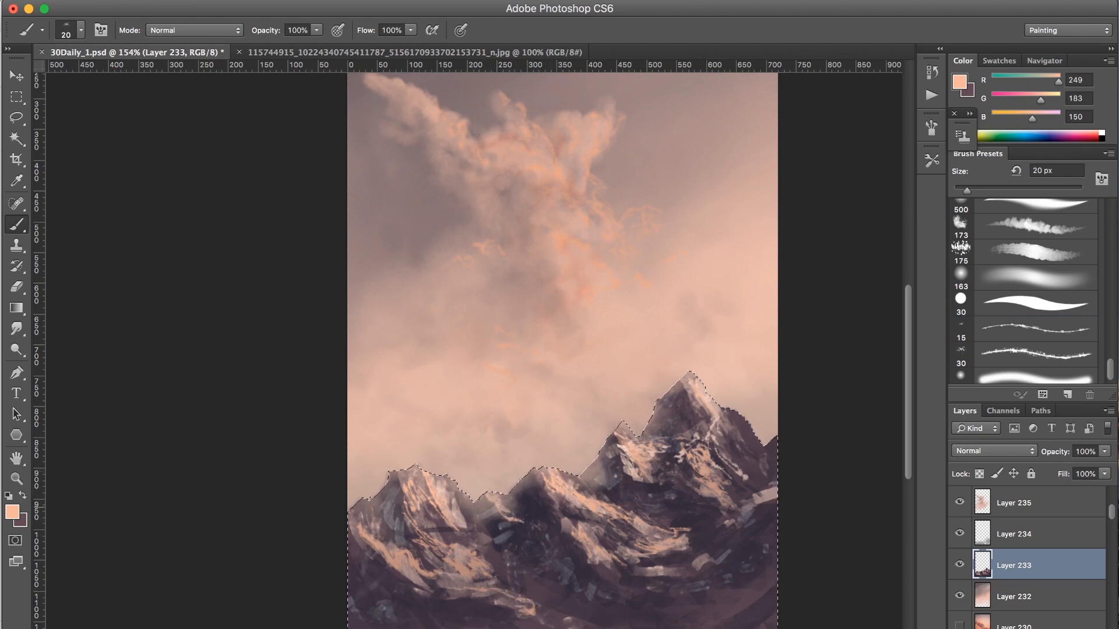
Paint the highest peak's right flank with a sampled dark purple, and its outer edge with a sampled peach, using the 20 px brush
alt+click(637, 480)
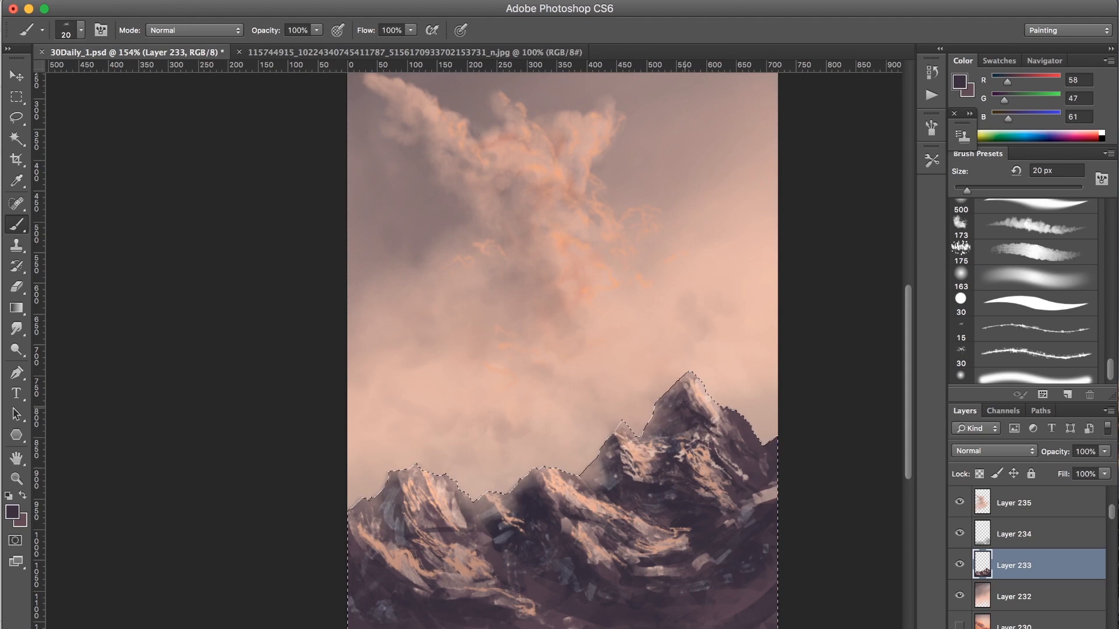
drag(730, 420, 735, 432)
alt+click(703, 401)
alt+click(703, 461)
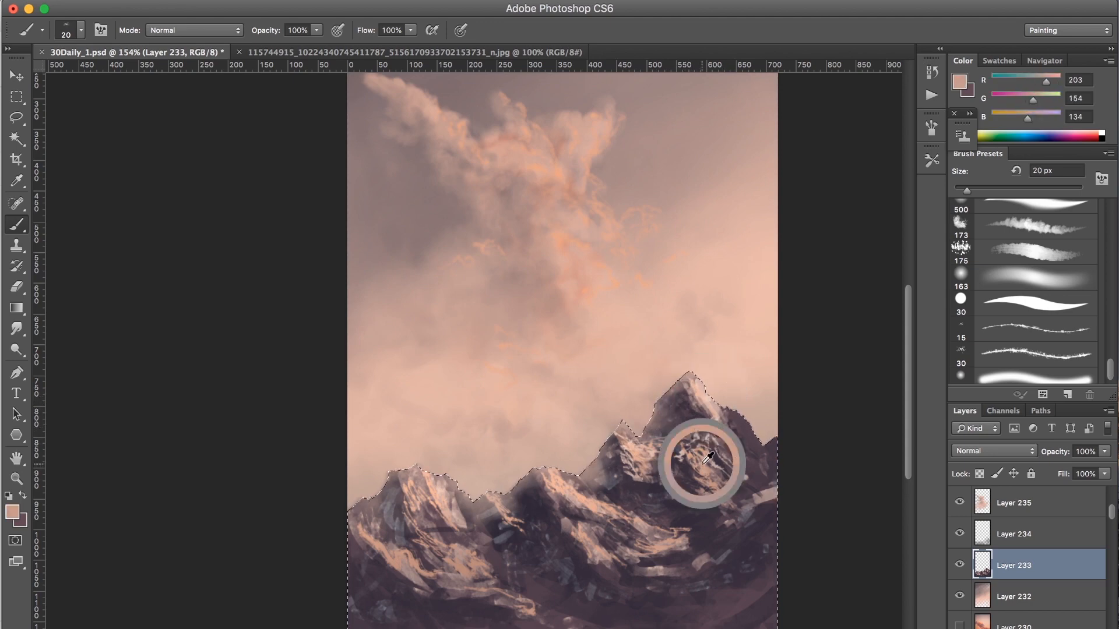
drag(727, 411, 765, 449)
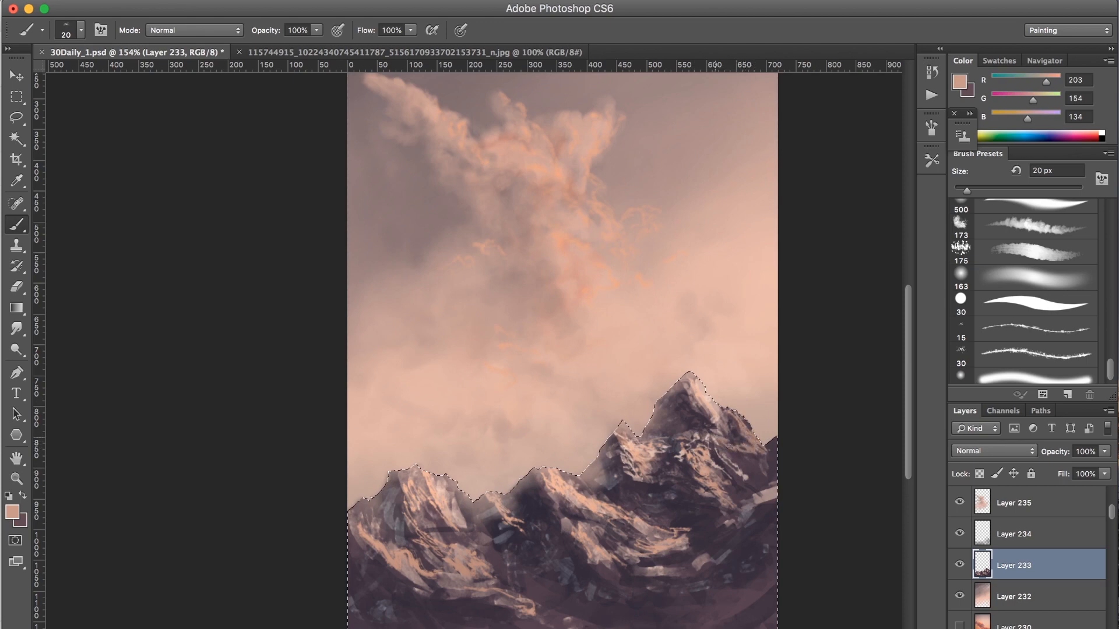
drag(752, 449, 779, 472)
Paint shadow strokes on the lower slope of the rightmost mountain with a sampled dark purple (RGB 57, 47, 61)
alt+click(695, 413)
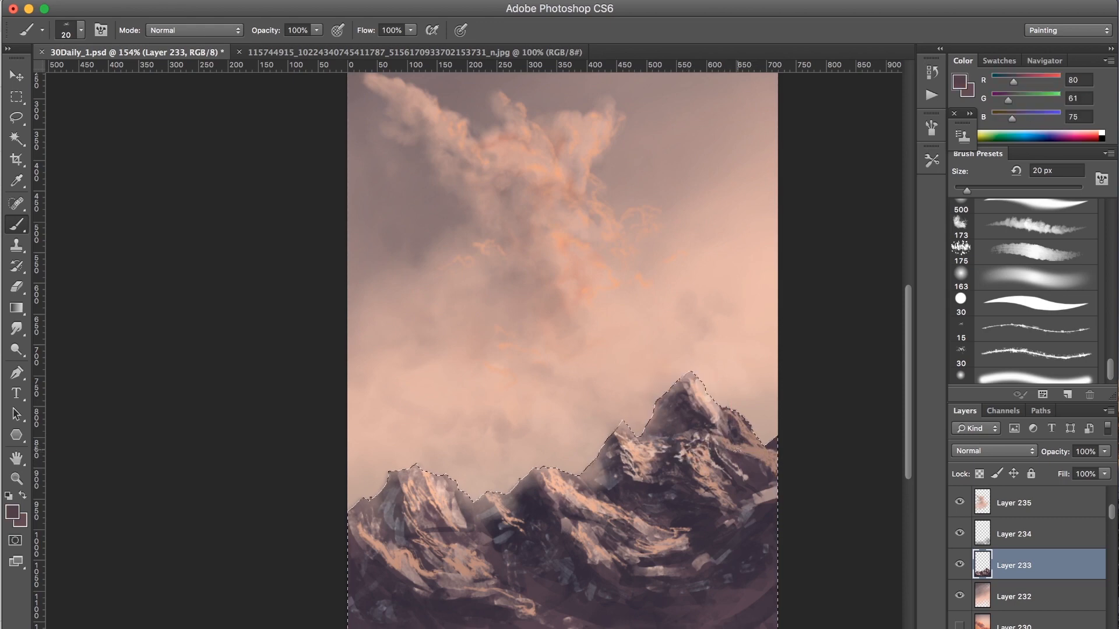
alt+click(699, 469)
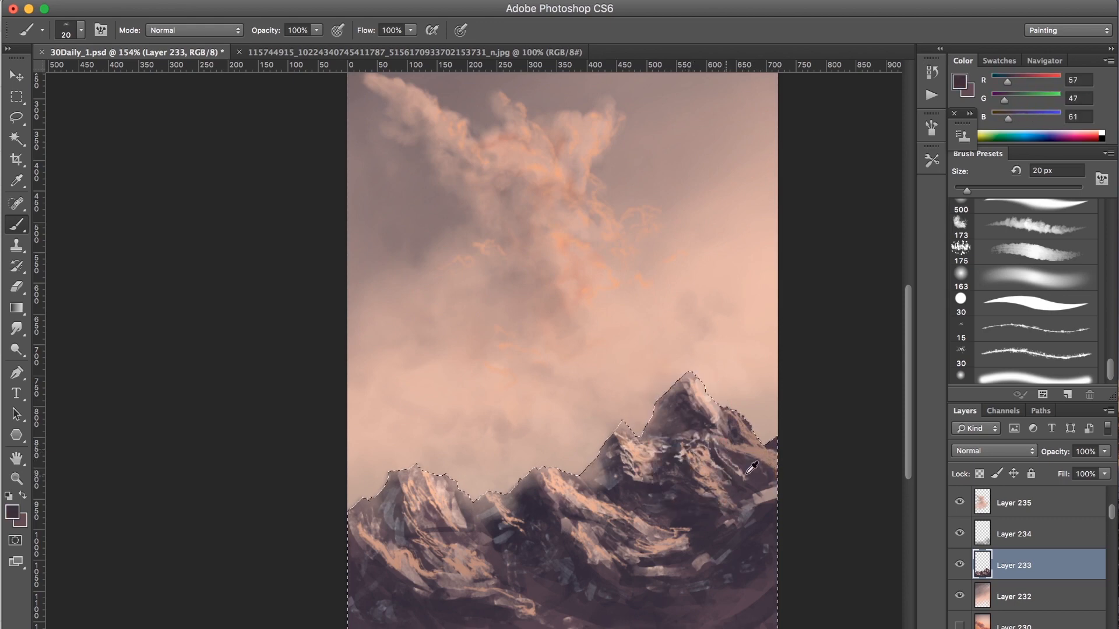
drag(738, 506, 765, 493)
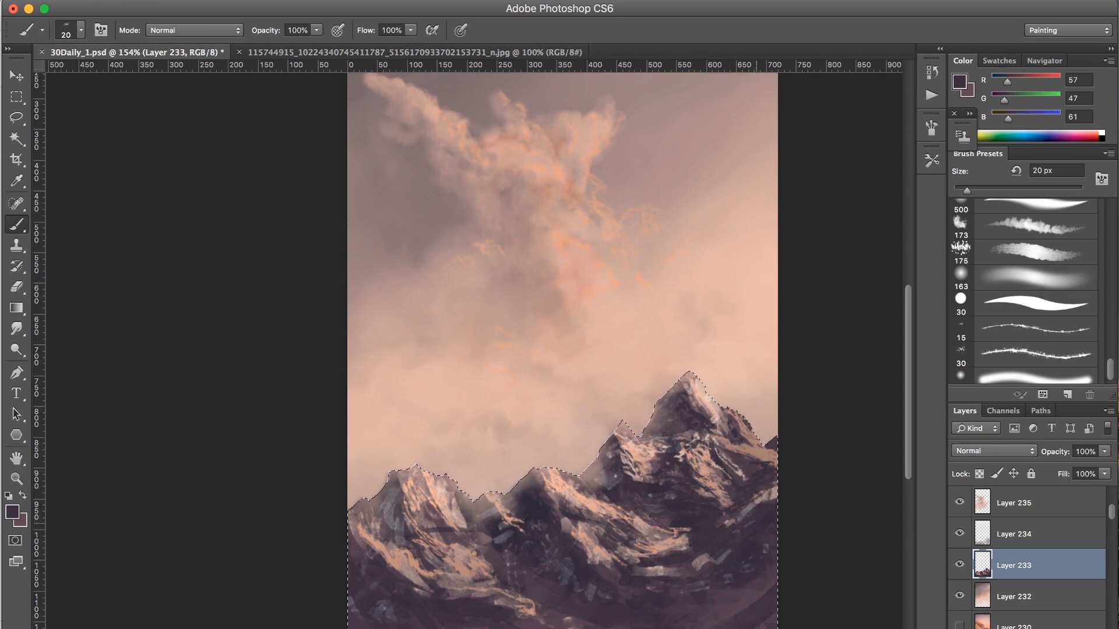
Break up the orange highlights on the middle and left mountains with dark purple shadow strokes from the 20 px brush
drag(649, 556, 617, 553)
drag(585, 509, 689, 546)
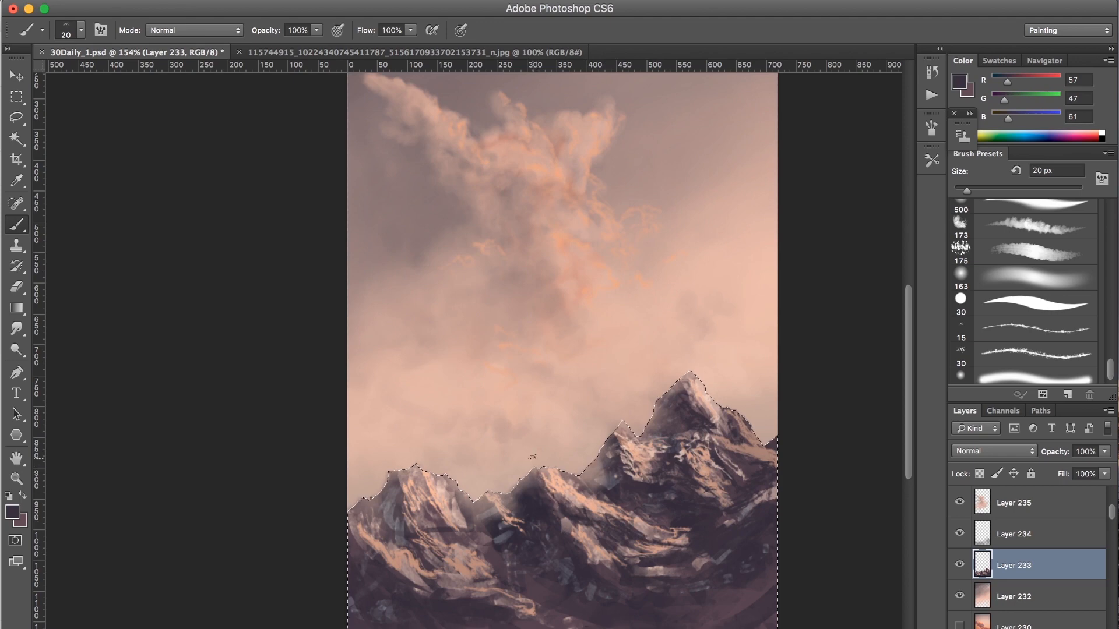
drag(594, 510, 625, 517)
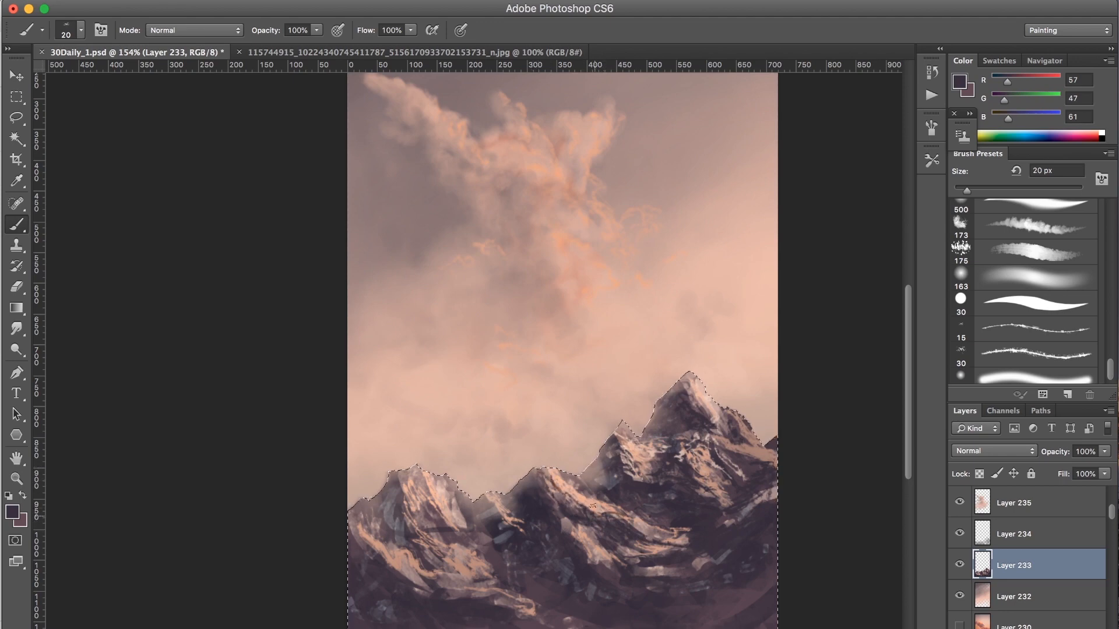
drag(548, 489, 643, 525)
drag(563, 516, 582, 532)
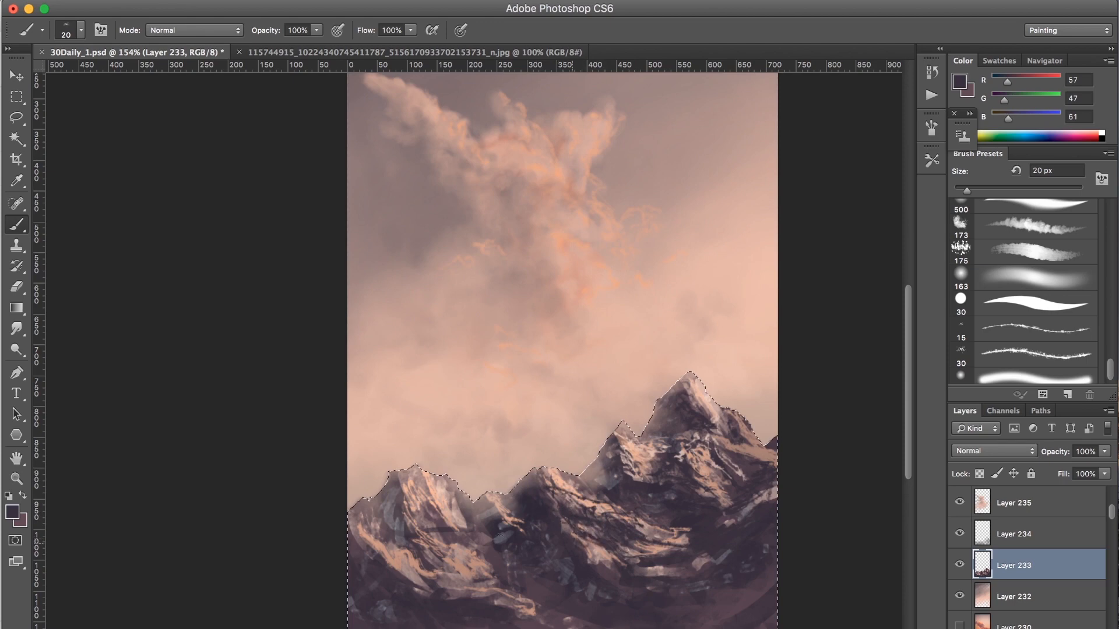
drag(412, 548, 428, 574)
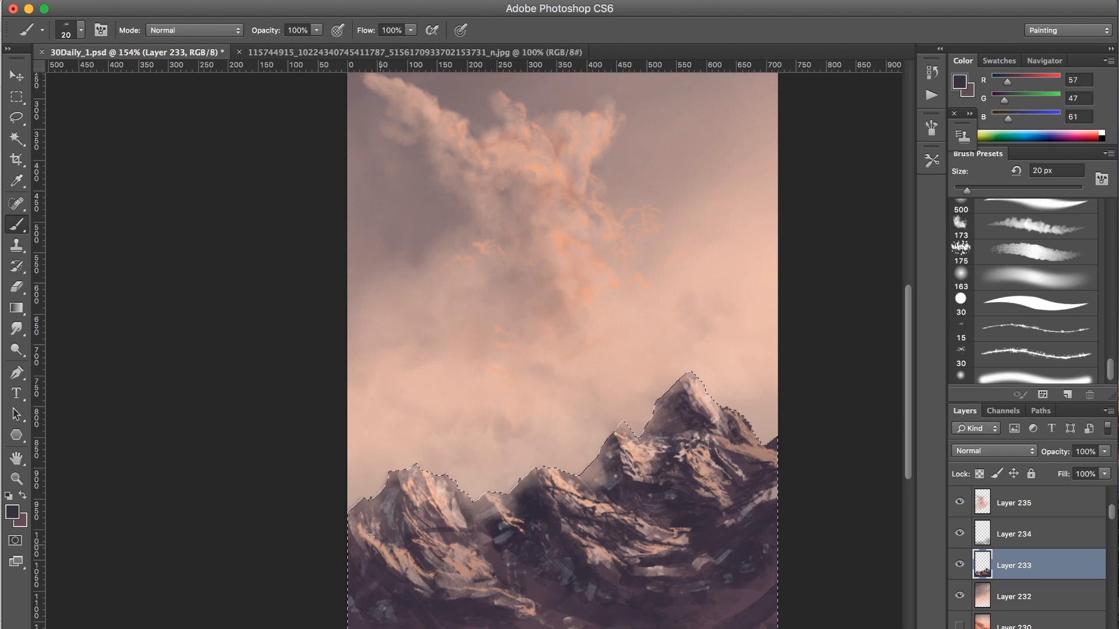
drag(434, 567, 493, 585)
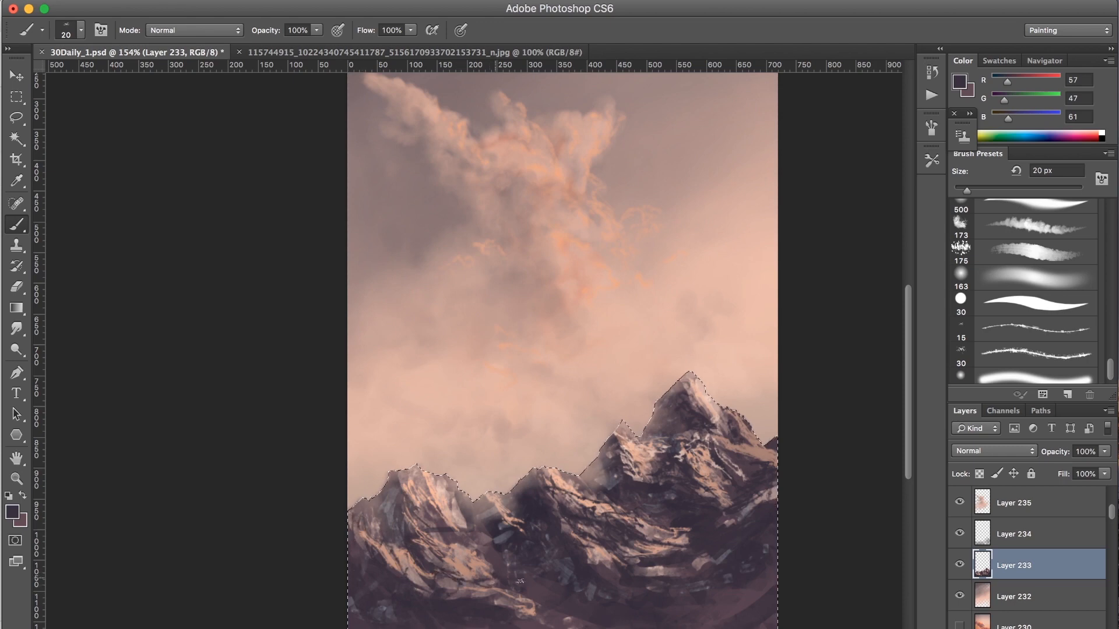
Deselect the mountain outline, view the painting at 100%, and compare it with Layer 235's cloud hidden and shown
click(16, 98)
key(ctrl+d)
key(ctrl+1)
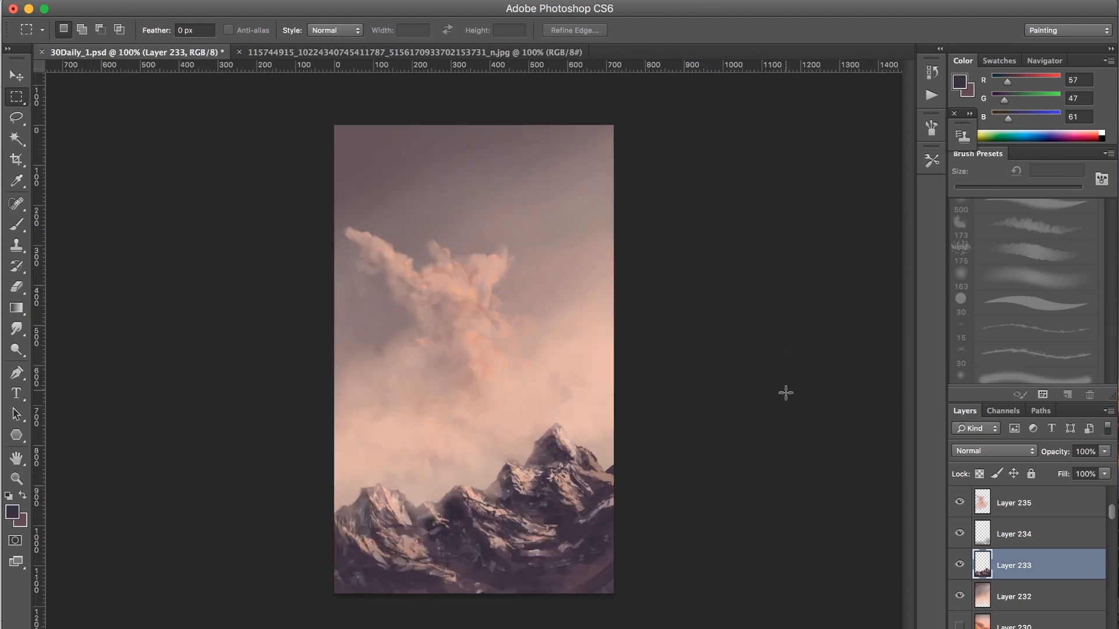
click(1012, 508)
key(ctrl+z)
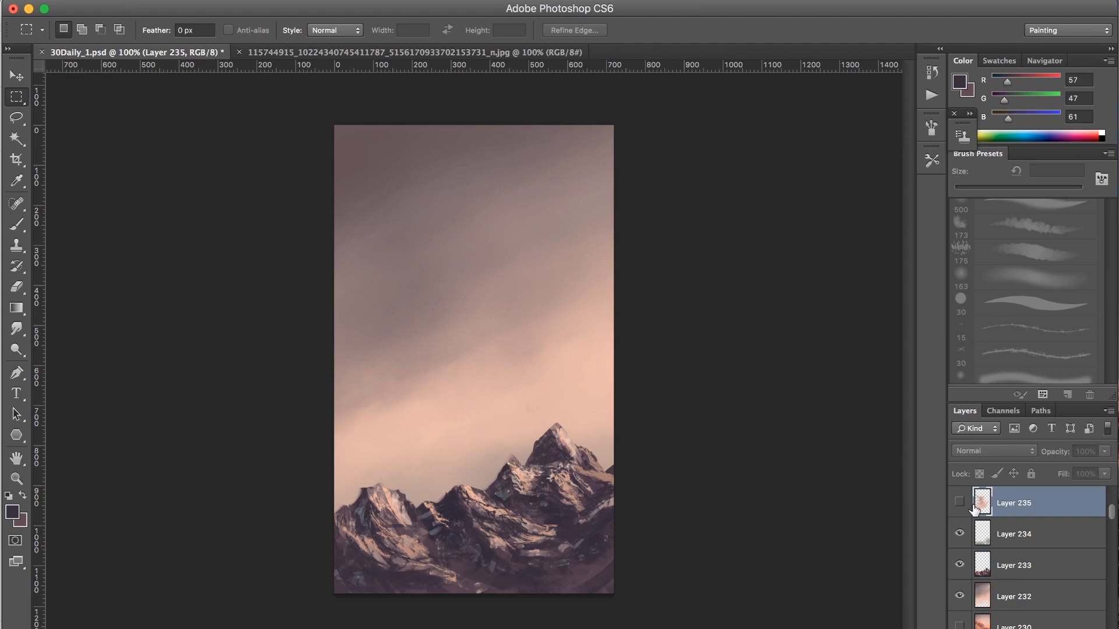
key(ctrl+z)
Reduce the 173 px cloud-textured brush preset to 15 px and dab a peach sampled from the cloud just above its top
key(z)
mouse_move(445, 242)
mouse_down()
mouse_move(525, 227)
mouse_move(540, 260)
mouse_up()
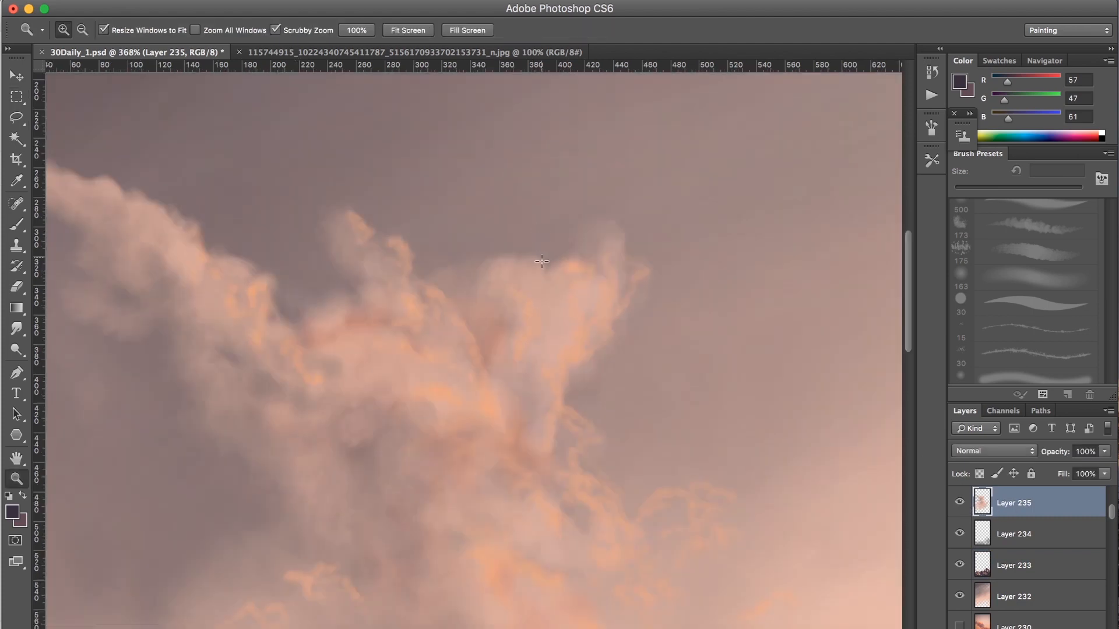
key(b)
click(1047, 231)
key([)
key([)
key([)
key([)
key([)
key([)
key([)
key([)
key([)
key([)
key([)
key([)
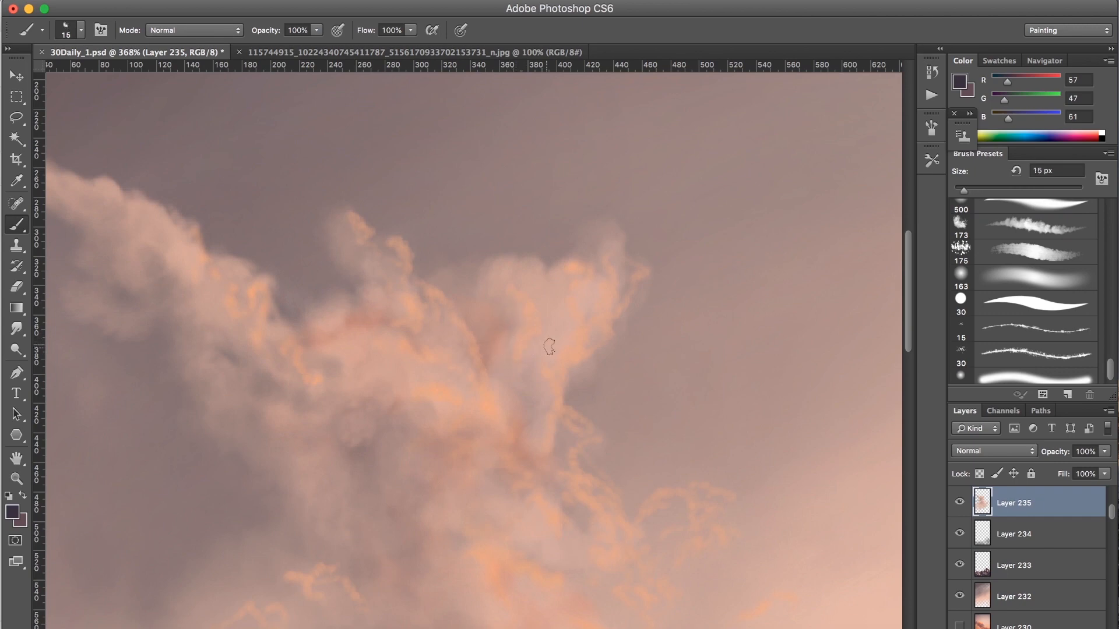
alt+click(587, 350)
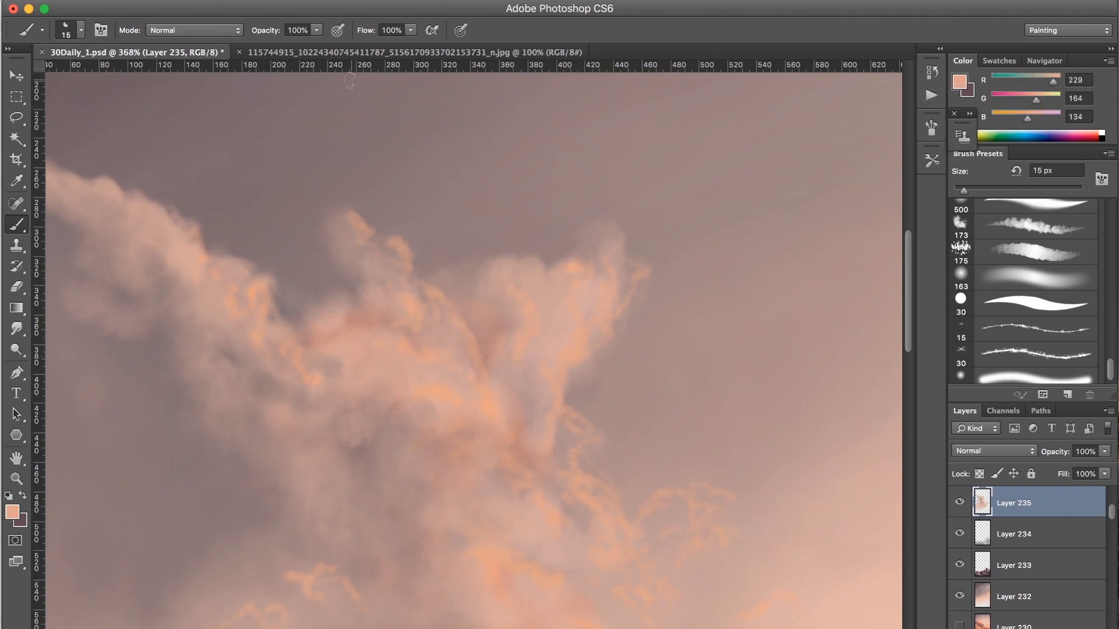
right_click(397, 213)
click(372, 200)
Paint thin glowing accents along the cloud's orange edges with the brush in Linear Dodge (Add) mode, 8 px, at 20% opacity
click(233, 31)
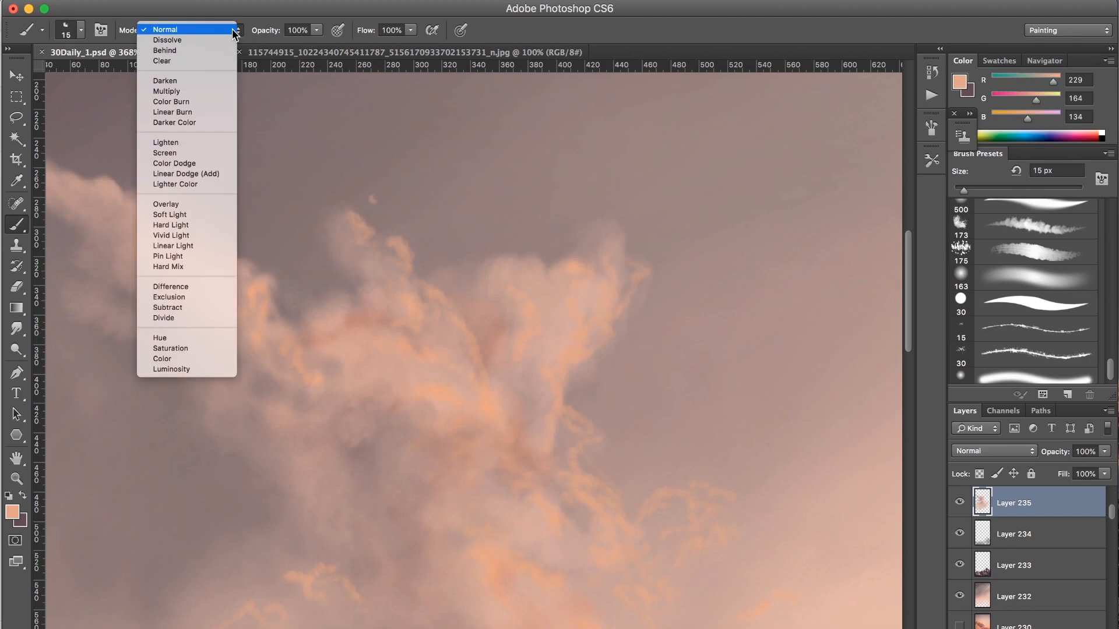
click(204, 172)
key(2)
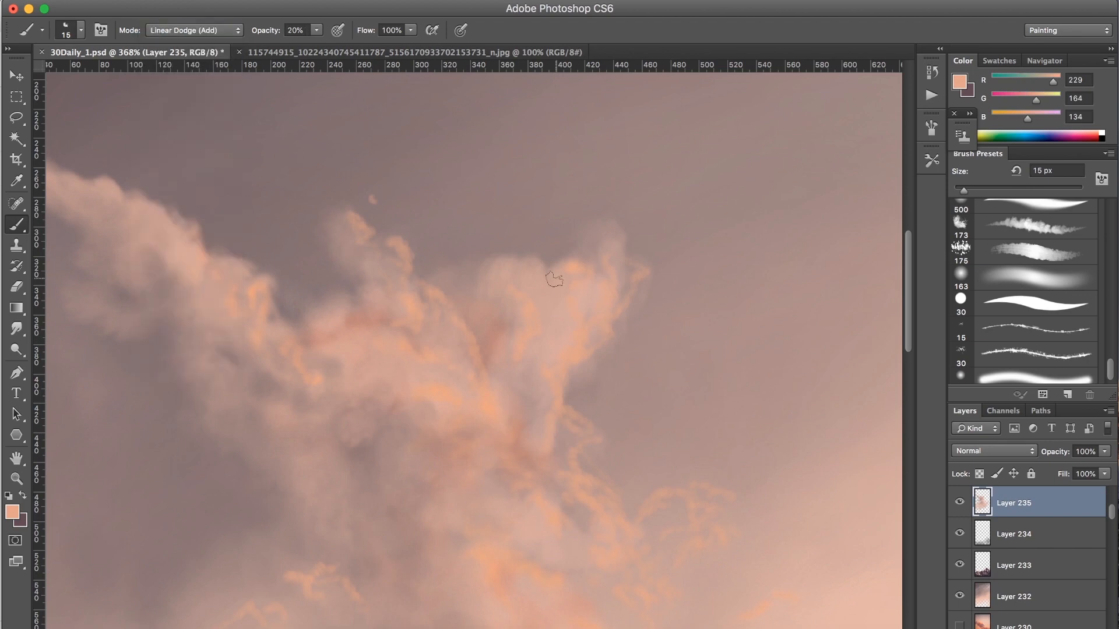
key(bracketleft)
key(bracketleft)
key(bracketleft)
drag(492, 412, 497, 420)
click(566, 358)
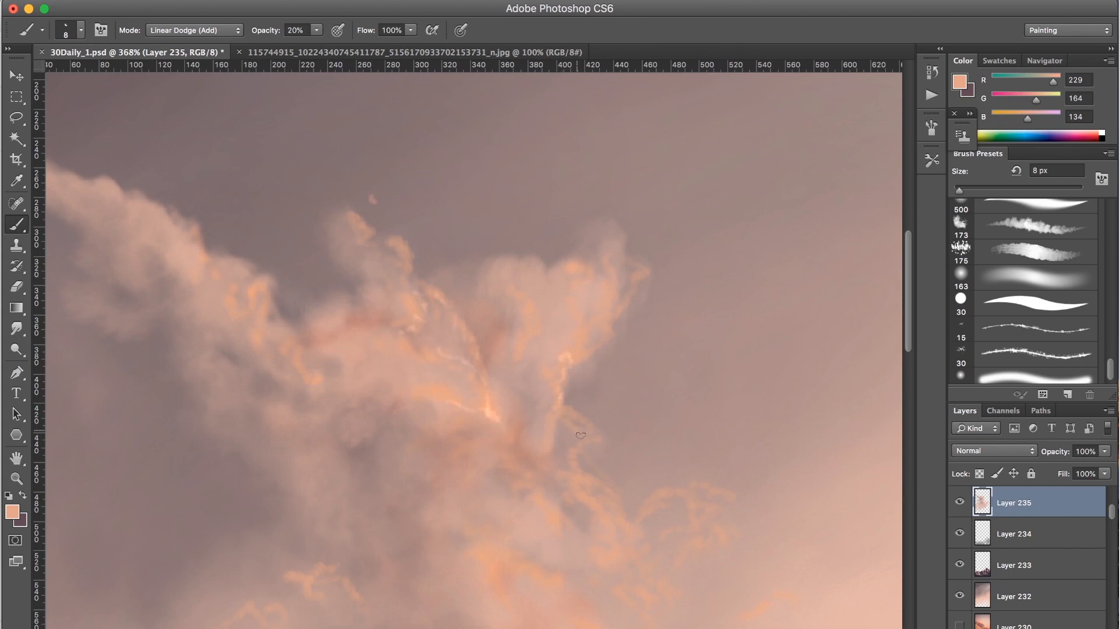
scroll(625, 376, down, 5)
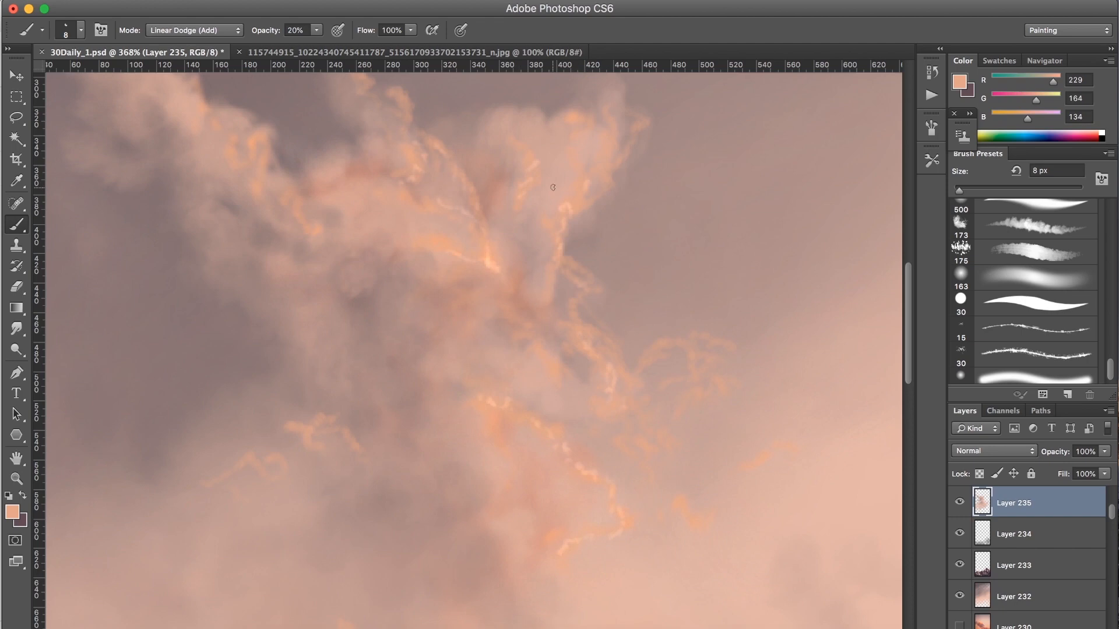
key(super+minus)
key(super+minus)
key(super+minus)
key(super+minus)
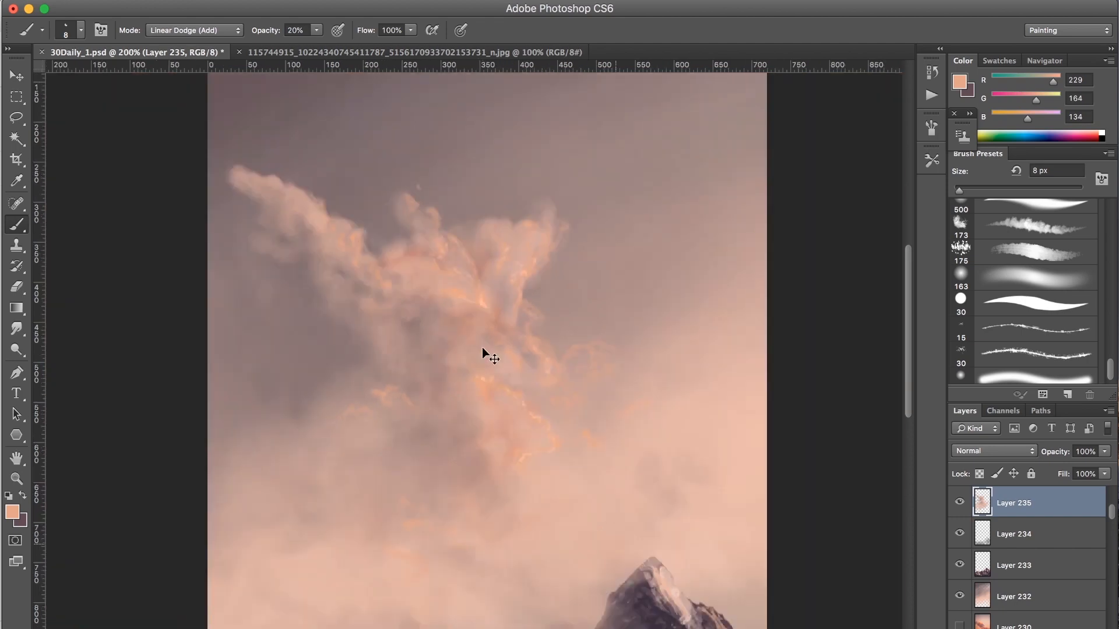
Brush a soft peach glow over the lower cloud in Linear Dodge (Add) mode, with the brush at 50 px and 8% opacity
key(super+equal)
key(super+equal)
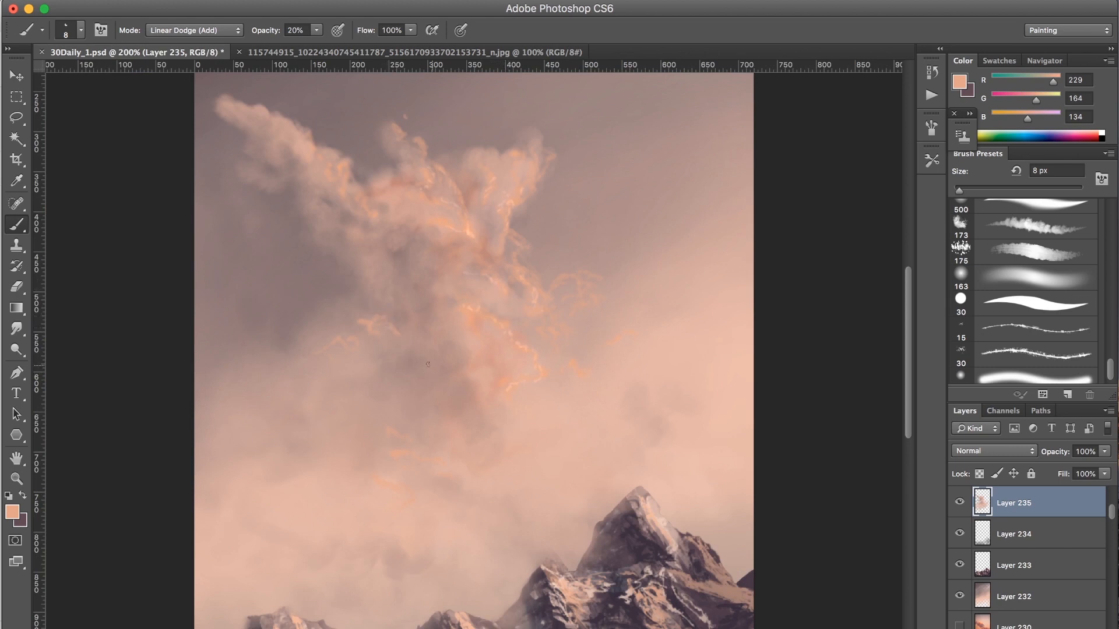
key(bracketright)
key(bracketright)
key(bracketright)
key(bracketright)
click(317, 30)
drag(318, 46, 310, 45)
click(356, 11)
key(bracketright)
key(bracketright)
key(bracketright)
key(bracketright)
key(bracketright)
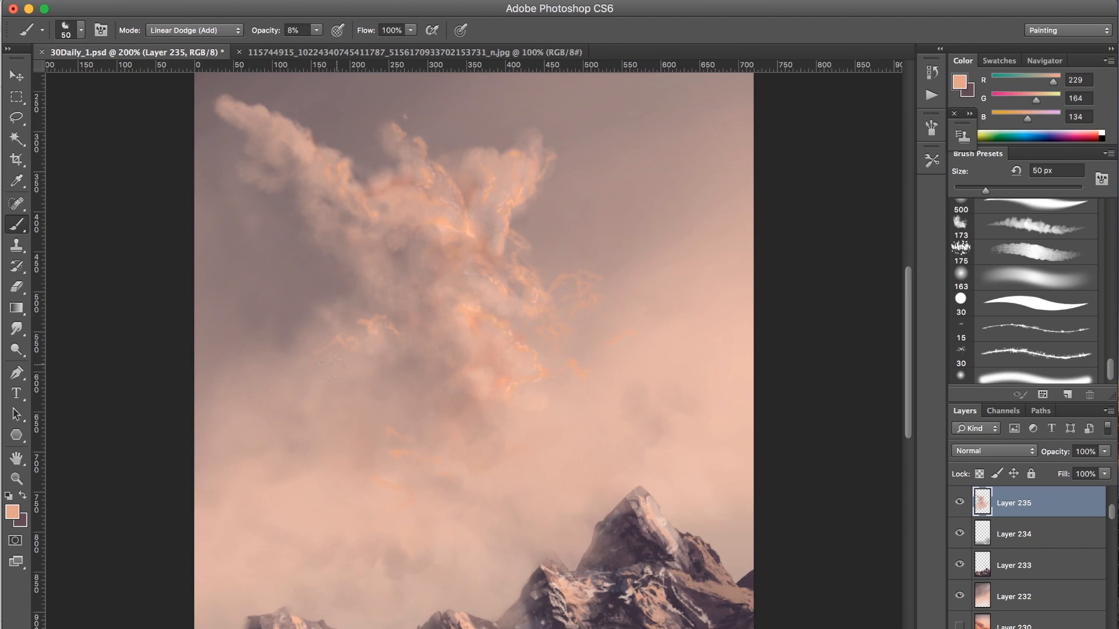
Brighten the small wisp beside the cloud with the glow brush and soften it with the Smudge tool at 35 px, 20% strength
scroll(424, 325, down, 3)
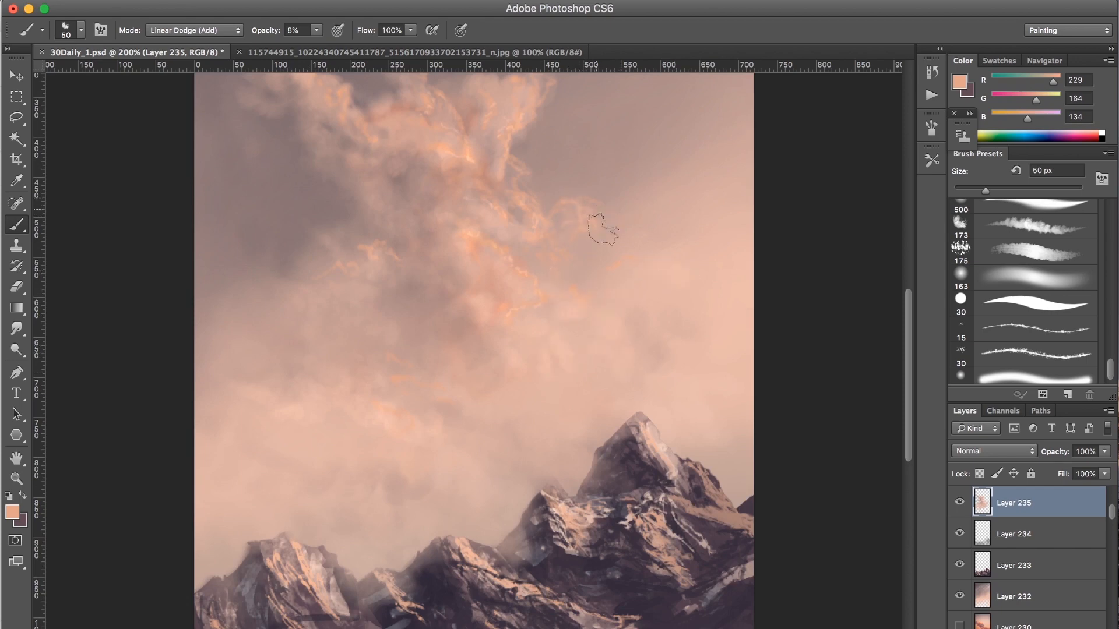
drag(592, 212, 585, 214)
click(17, 329)
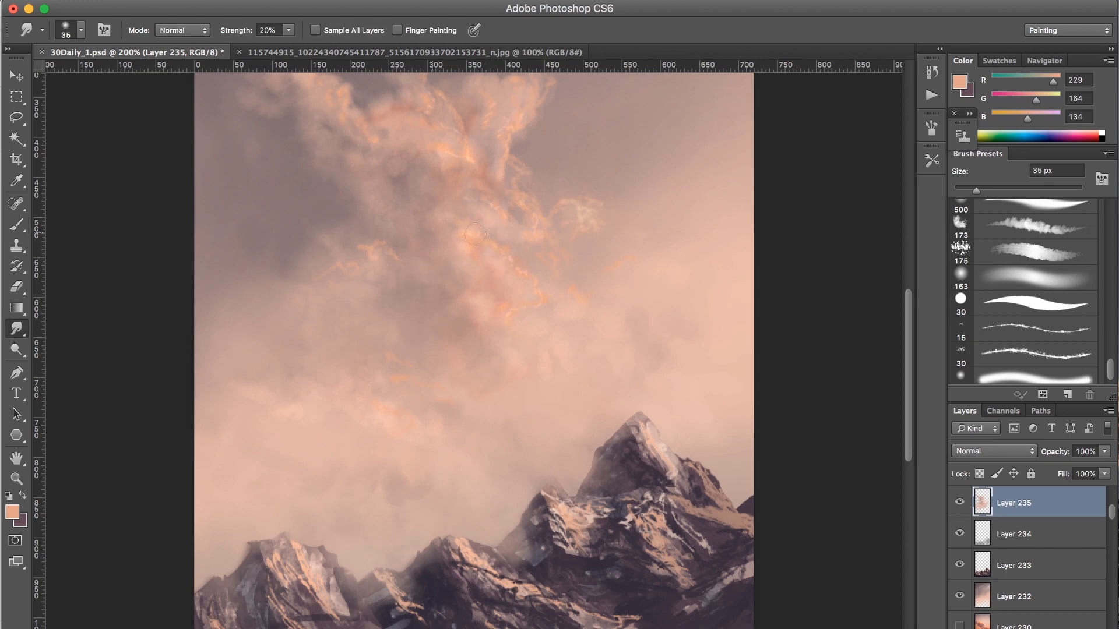
mouse_move(573, 209)
mouse_down()
mouse_move(611, 245)
mouse_move(571, 220)
mouse_move(640, 168)
mouse_move(664, 165)
mouse_move(548, 266)
mouse_move(594, 222)
mouse_move(529, 211)
mouse_move(583, 190)
mouse_move(680, 206)
mouse_move(606, 241)
mouse_move(589, 230)
mouse_move(574, 285)
mouse_move(615, 271)
mouse_move(617, 209)
mouse_move(593, 264)
mouse_up()
Select Layer 233 and brush peach glow onto the highlights of the right and middle mountains at 50 px and 8% opacity
key(v)
click(639, 415)
scroll(639, 415, down, 2)
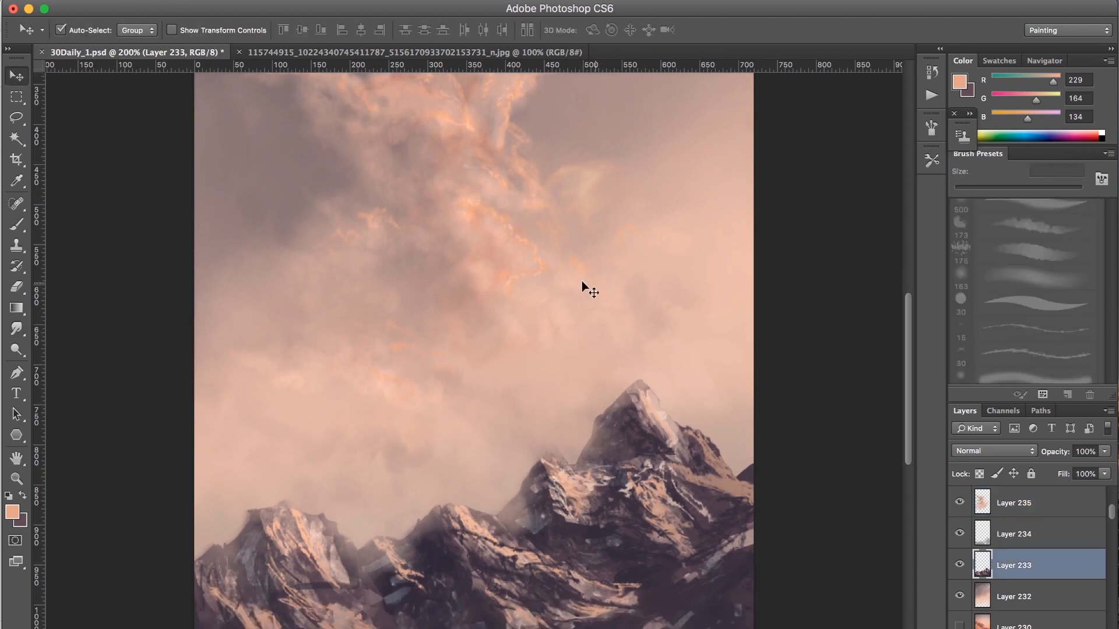
key(b)
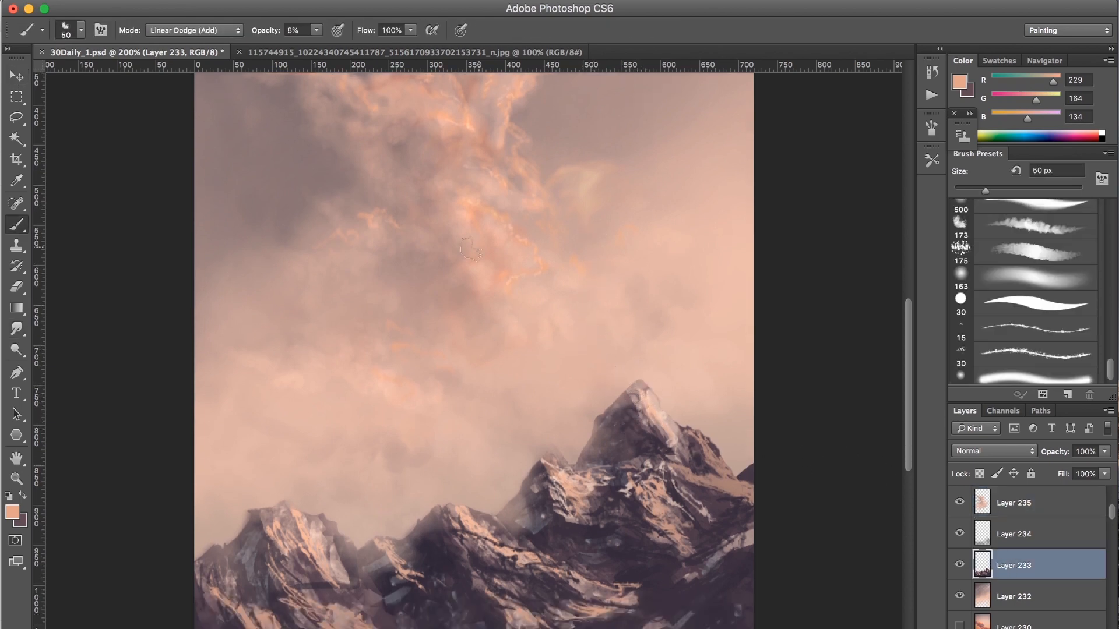
mouse_move(655, 489)
mouse_down()
mouse_move(645, 453)
mouse_move(669, 516)
mouse_move(667, 545)
mouse_move(634, 528)
mouse_move(653, 526)
mouse_move(633, 453)
mouse_move(639, 483)
mouse_up()
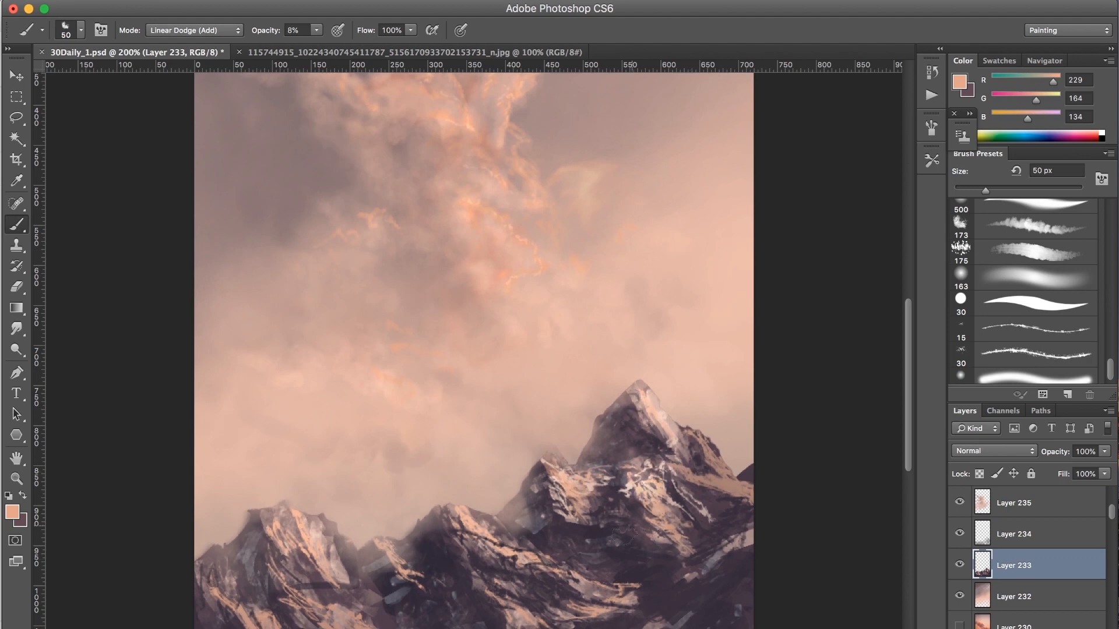
mouse_move(547, 473)
mouse_down()
mouse_move(571, 482)
mouse_move(585, 534)
mouse_up()
mouse_move(467, 514)
mouse_down()
mouse_move(493, 561)
mouse_move(545, 560)
mouse_up()
scroll(530, 441, down, 3)
mouse_move(493, 483)
mouse_down()
mouse_move(474, 464)
mouse_move(496, 476)
mouse_up()
mouse_move(577, 514)
mouse_down()
mouse_move(593, 533)
mouse_move(575, 523)
mouse_up()
mouse_move(516, 489)
mouse_down()
mouse_move(482, 497)
mouse_move(493, 539)
mouse_up()
drag(493, 538, 524, 578)
Brighten the left mountain's sunlit ridges and lower slopes with the same 50 px glow brush
mouse_move(285, 454)
mouse_down()
mouse_move(310, 464)
mouse_move(318, 508)
mouse_up()
drag(282, 474, 295, 499)
mouse_move(317, 560)
mouse_down()
mouse_move(330, 581)
mouse_move(357, 589)
mouse_up()
mouse_move(215, 519)
mouse_down()
mouse_move(226, 554)
mouse_move(292, 585)
mouse_move(222, 525)
mouse_up()
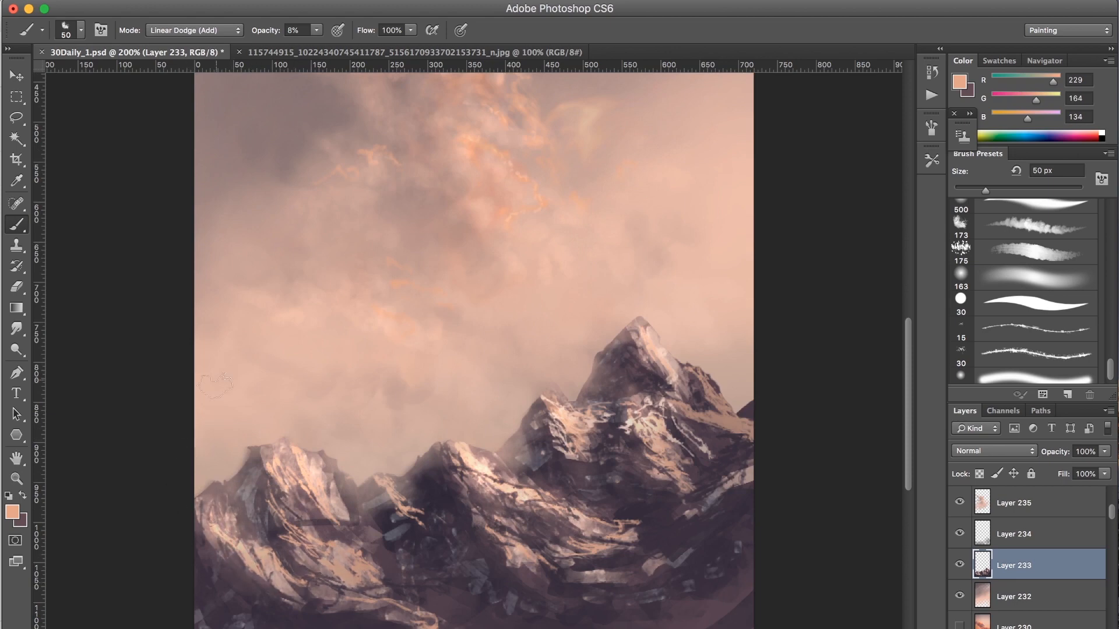
View the painting at 100%, select Layer 235, and compare the picture with Layers 234 and 235 each hidden and shown
key(super+minus)
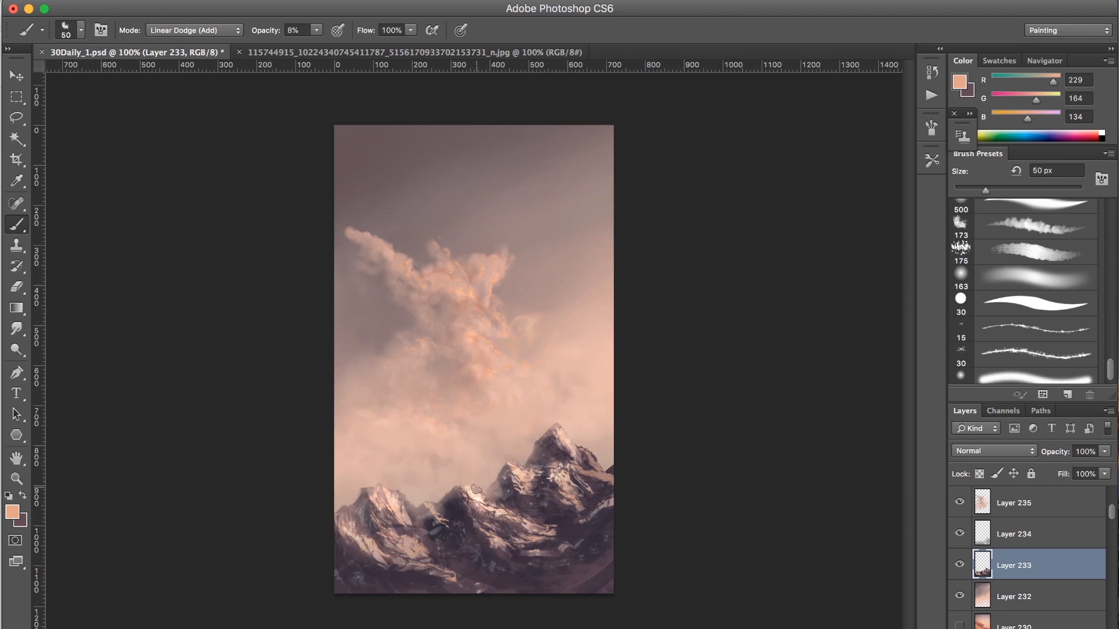
click(1019, 506)
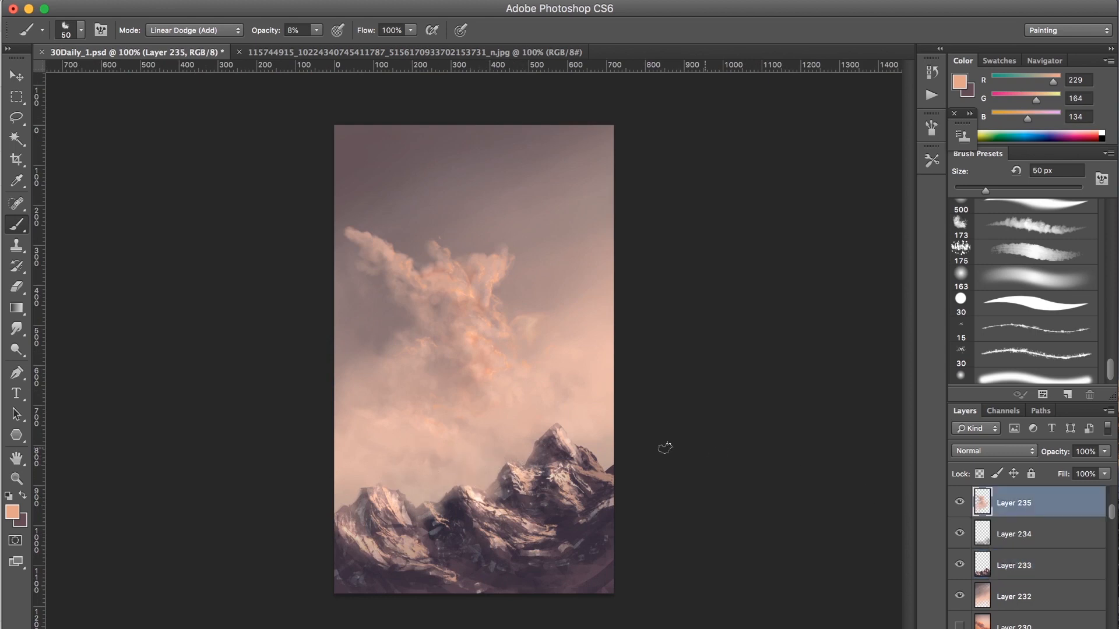
click(960, 533)
click(959, 533)
click(960, 503)
click(960, 502)
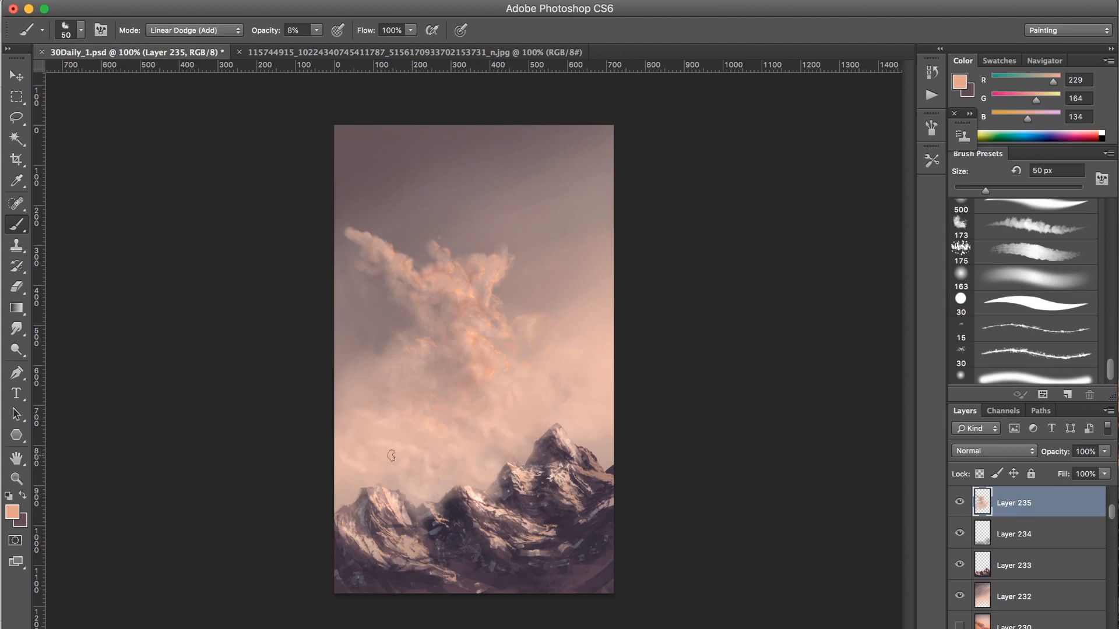
Enlarge the glow brush to 200 px and lighten the sky around the cloud's upper right with soft strokes on Layer 235
key(bracketright)
key(bracketright)
key(bracketright)
key(bracketright)
key(bracketright)
key(bracketright)
key(bracketright)
key(bracketright)
key(bracketright)
key(bracketright)
key(bracketright)
key(bracketleft)
key(bracketleft)
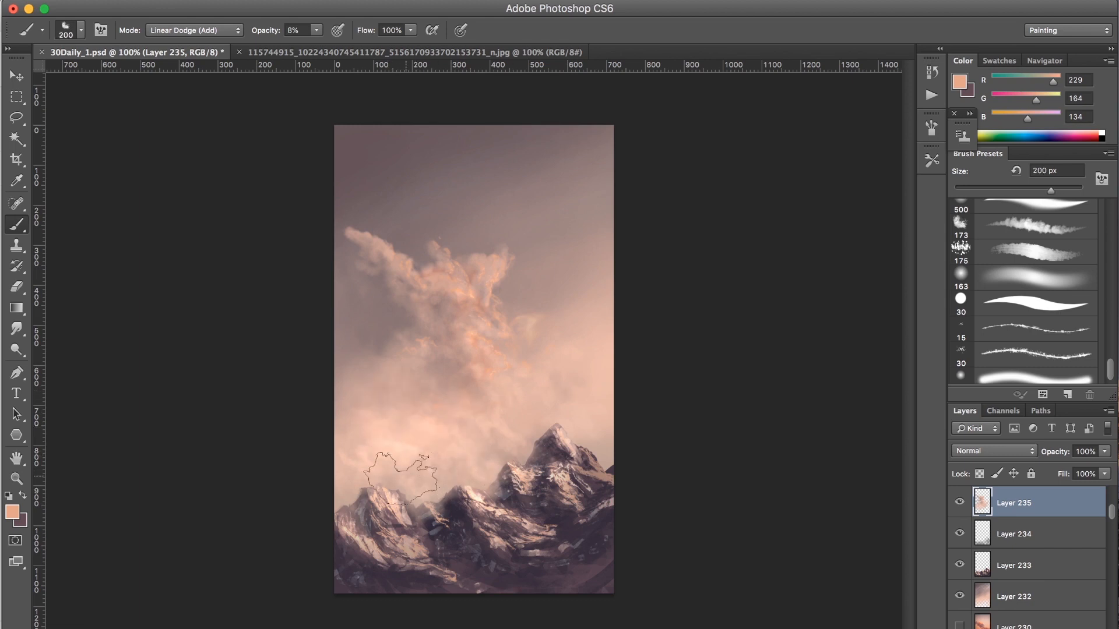
click(499, 264)
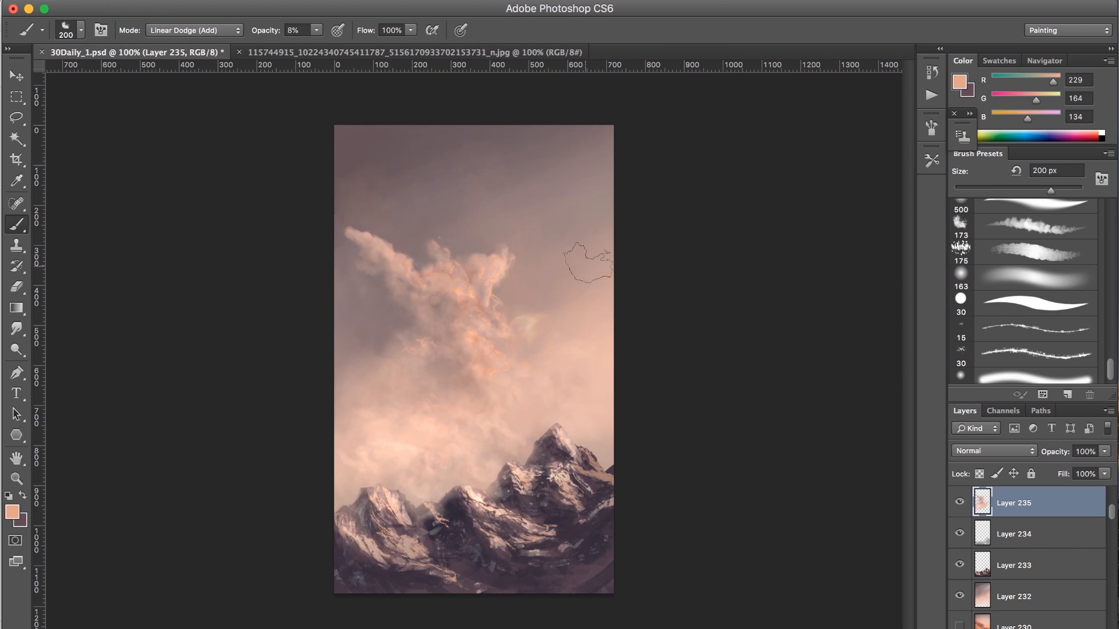
Brighten the hazy sky left of and below the cloud with the glow brush, varying its size between 90 and 60 px
key(bracketleft)
key(bracketleft)
key(bracketleft)
key(bracketleft)
key(bracketleft)
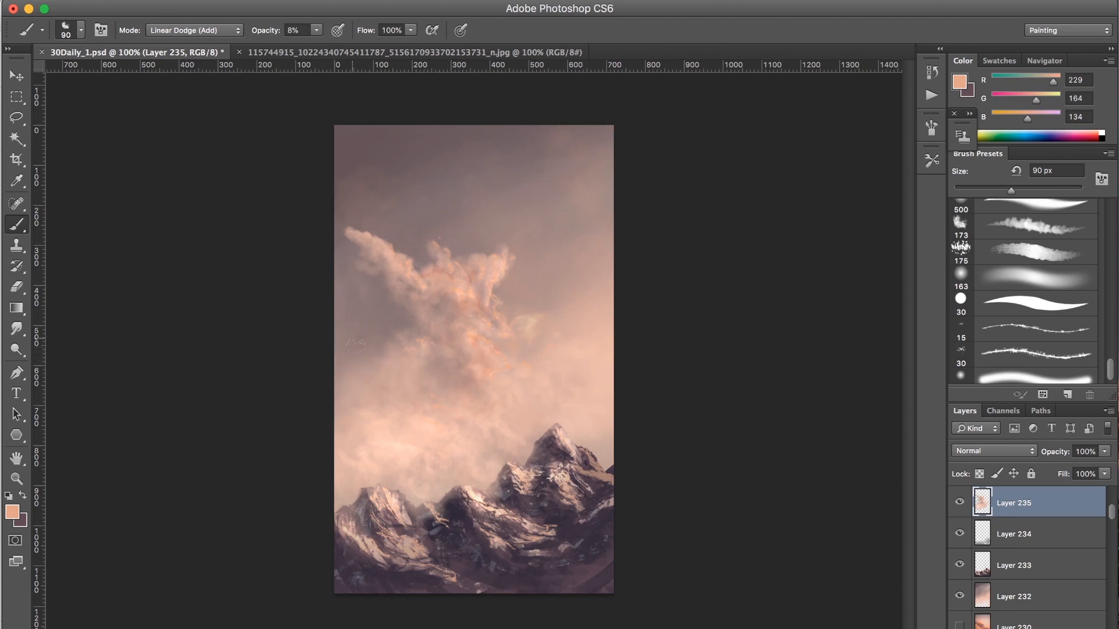
key(bracketleft)
key(bracketleft)
key(bracketright)
key(bracketright)
key(bracketright)
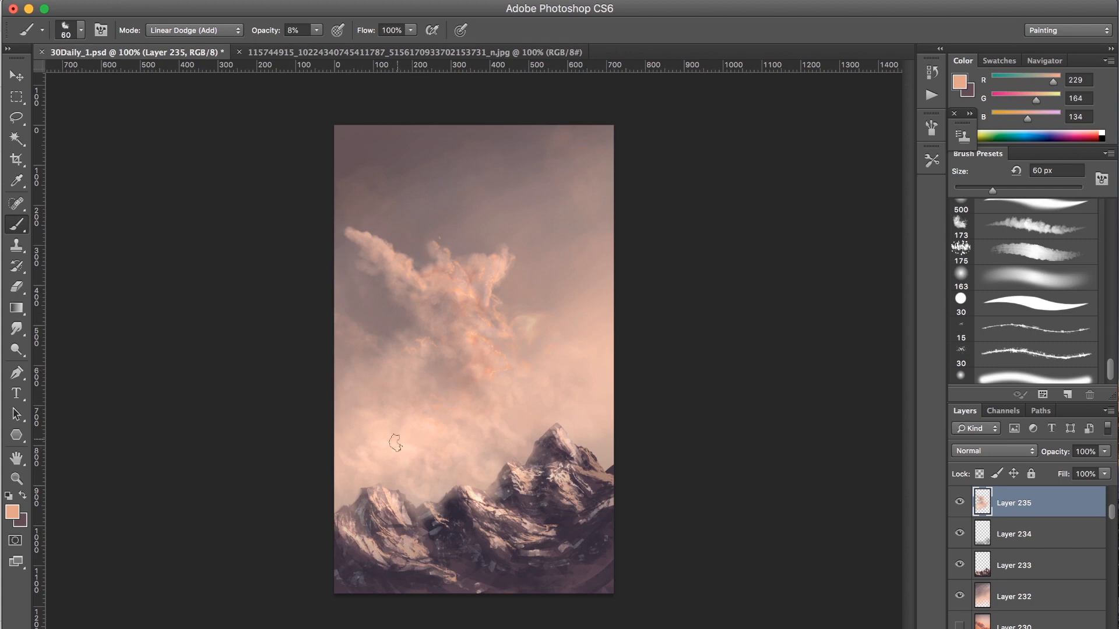
Sample a dark purple from the mountains, add a new layer in Multiply mode, and reset the brush to Normal mode
alt+click(530, 511)
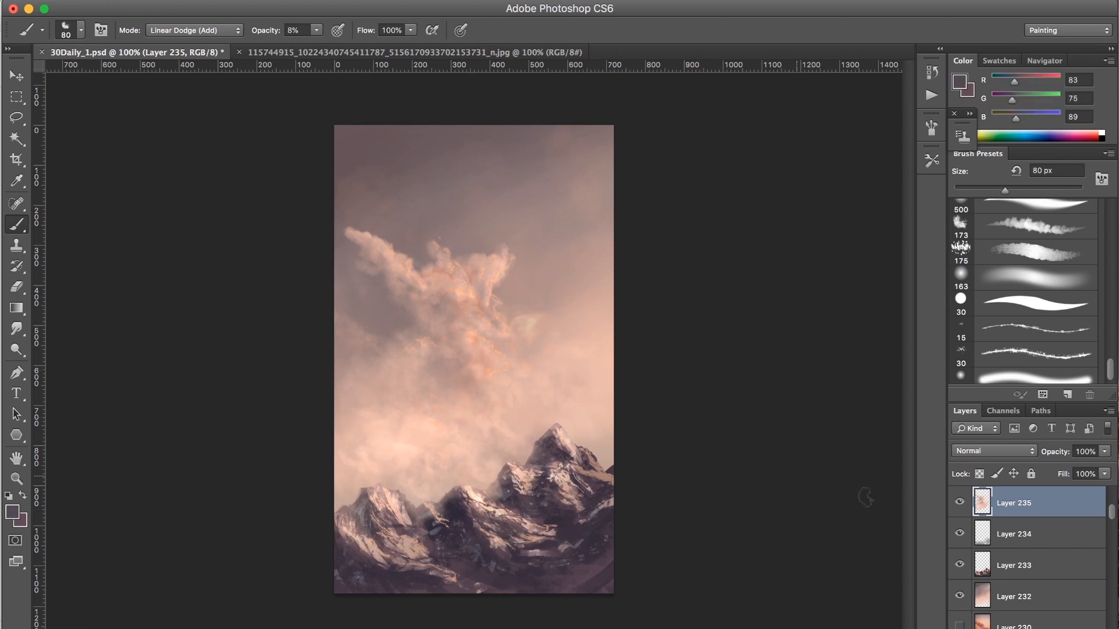
key(super+shift+alt+n)
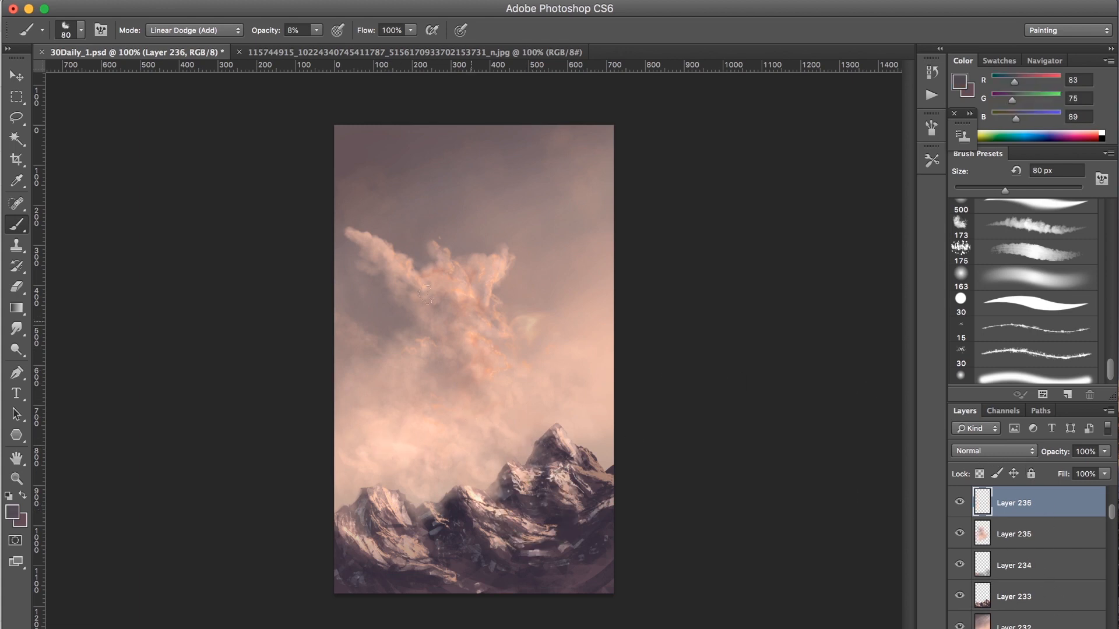
key(0)
click(210, 30)
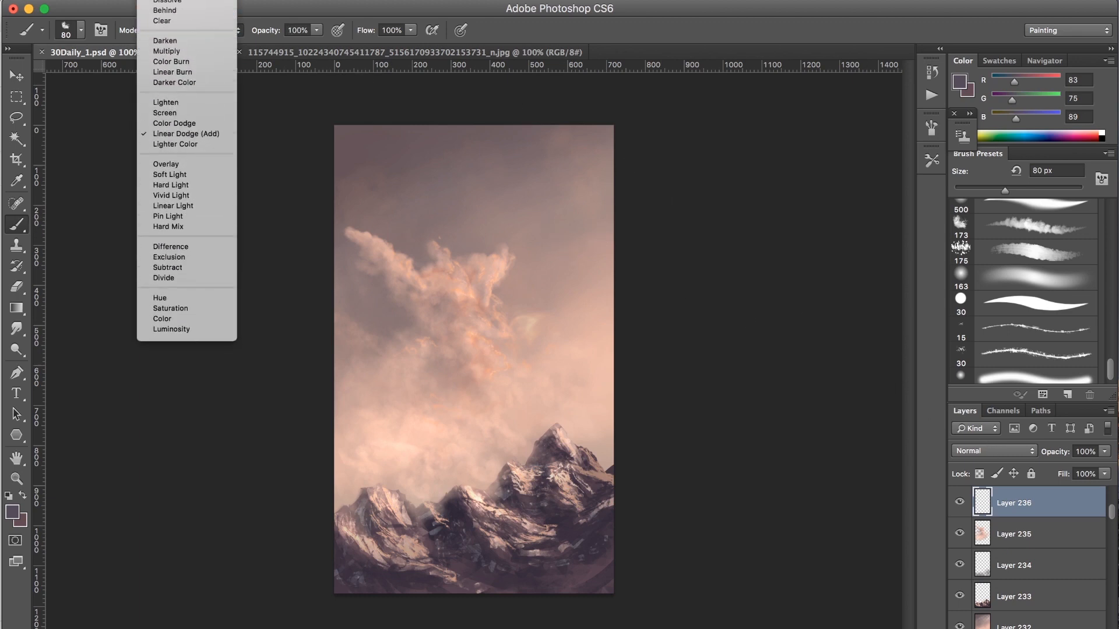
click(192, 5)
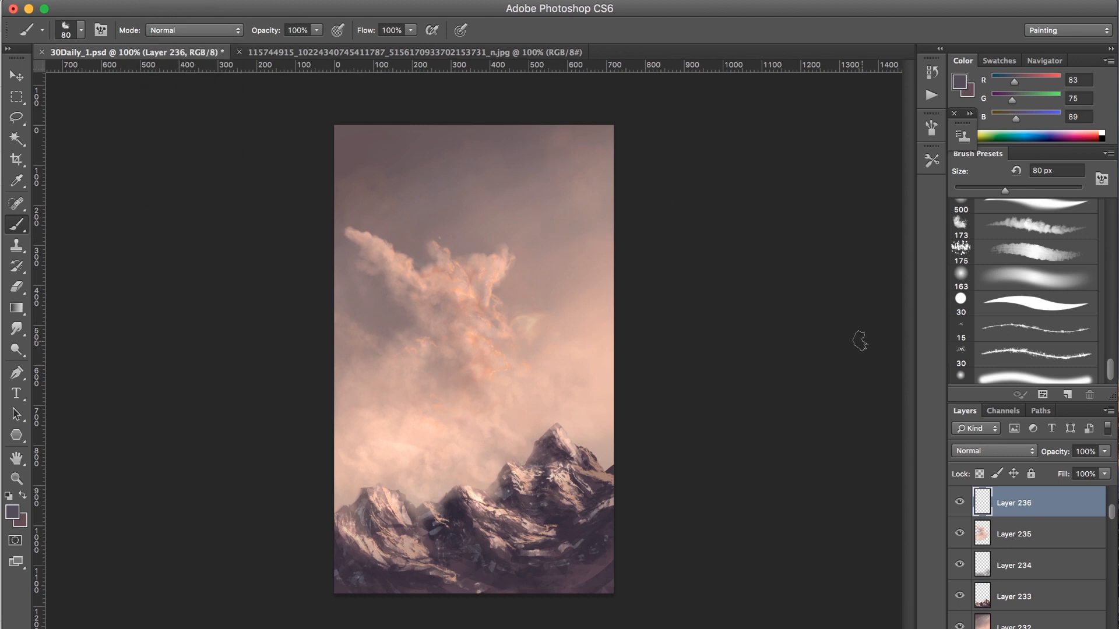
click(993, 453)
click(1003, 494)
Paint faint dark purple haze just above the middle mountain ridges on the Multiply layer, at 80 px and 10% brush opacity
key(2)
key(bracketright)
key(bracketleft)
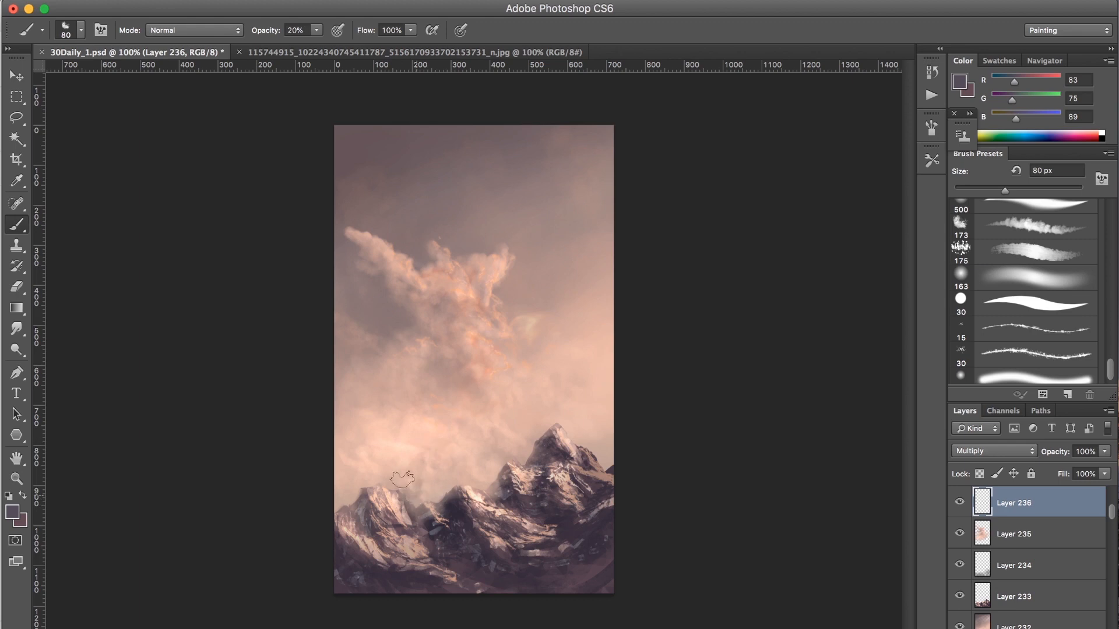
key(1)
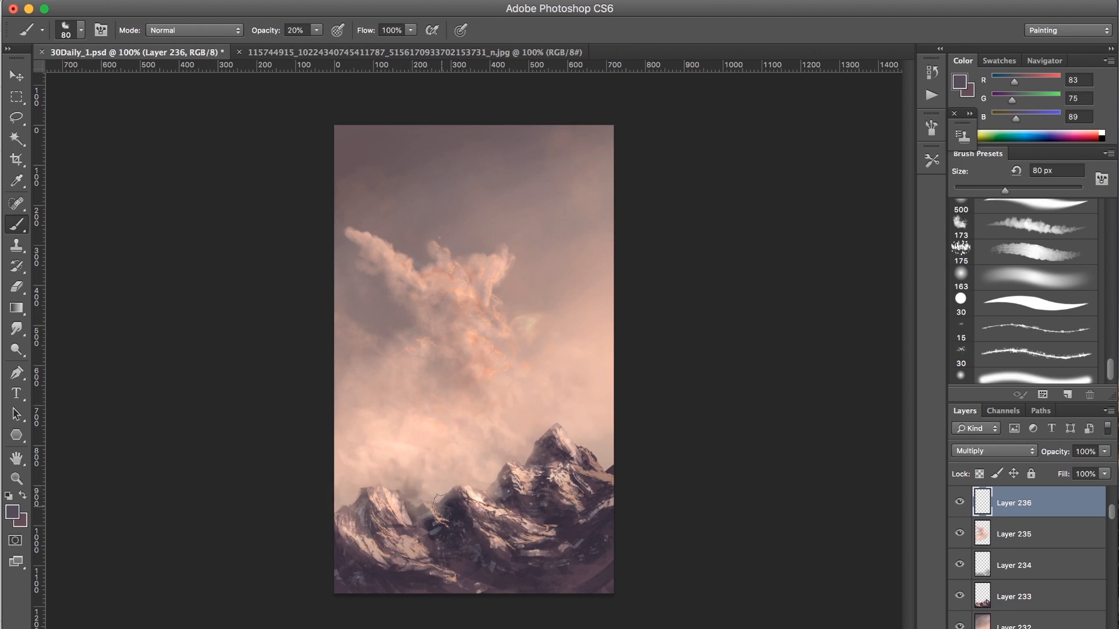
drag(453, 485, 529, 418)
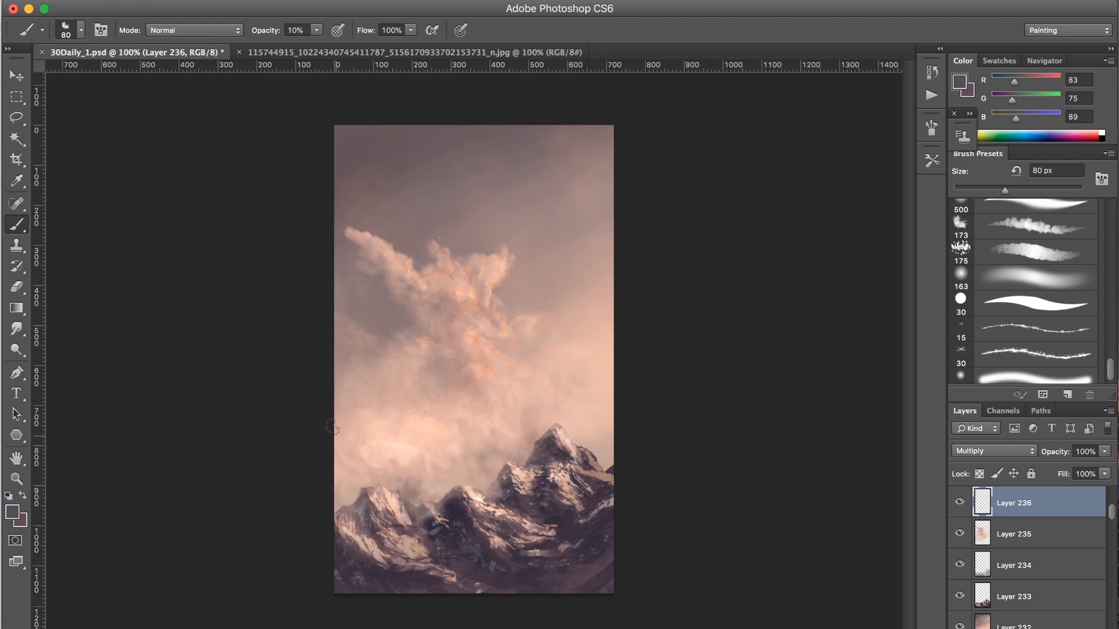